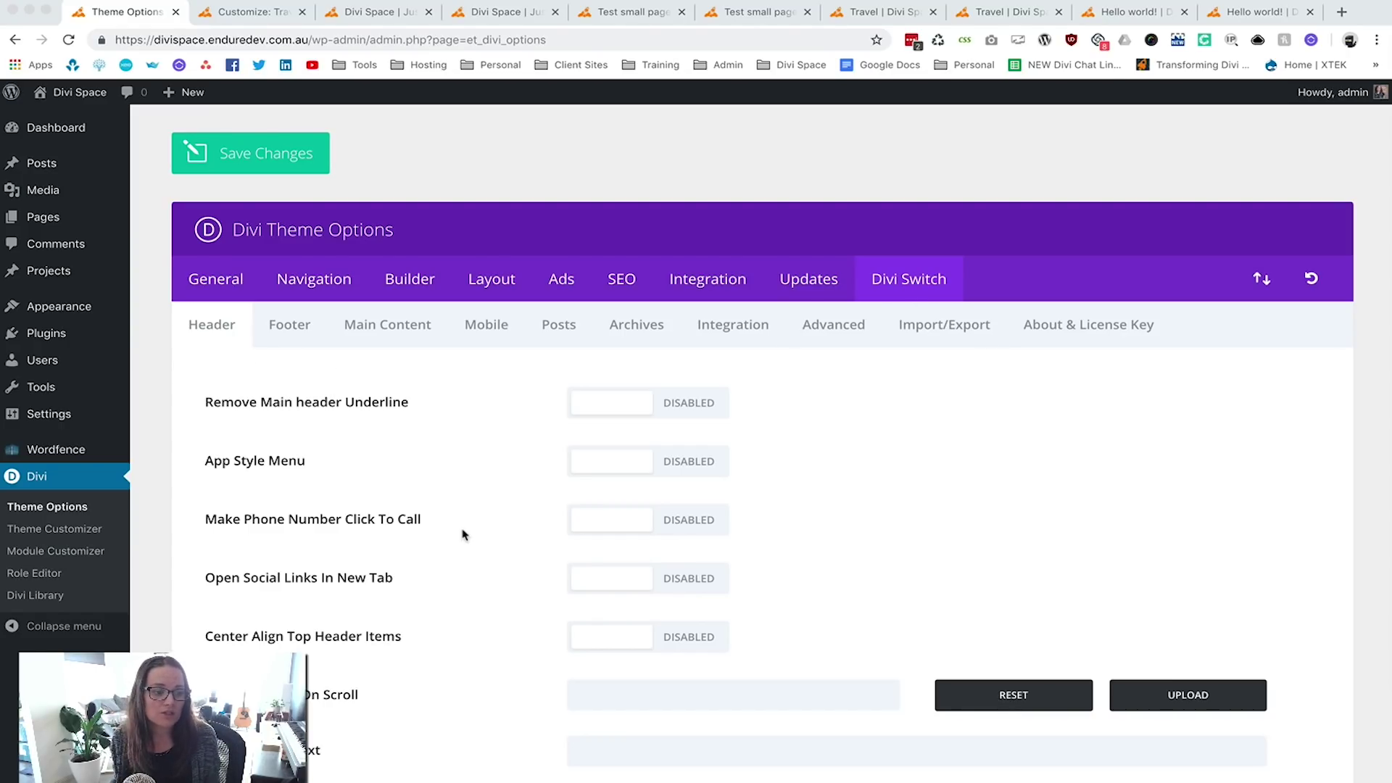
# View the live Divi Space homepage's default header, contact top bar and 'Explore the World' hero.
pyautogui.scroll(-2, 466, 534)
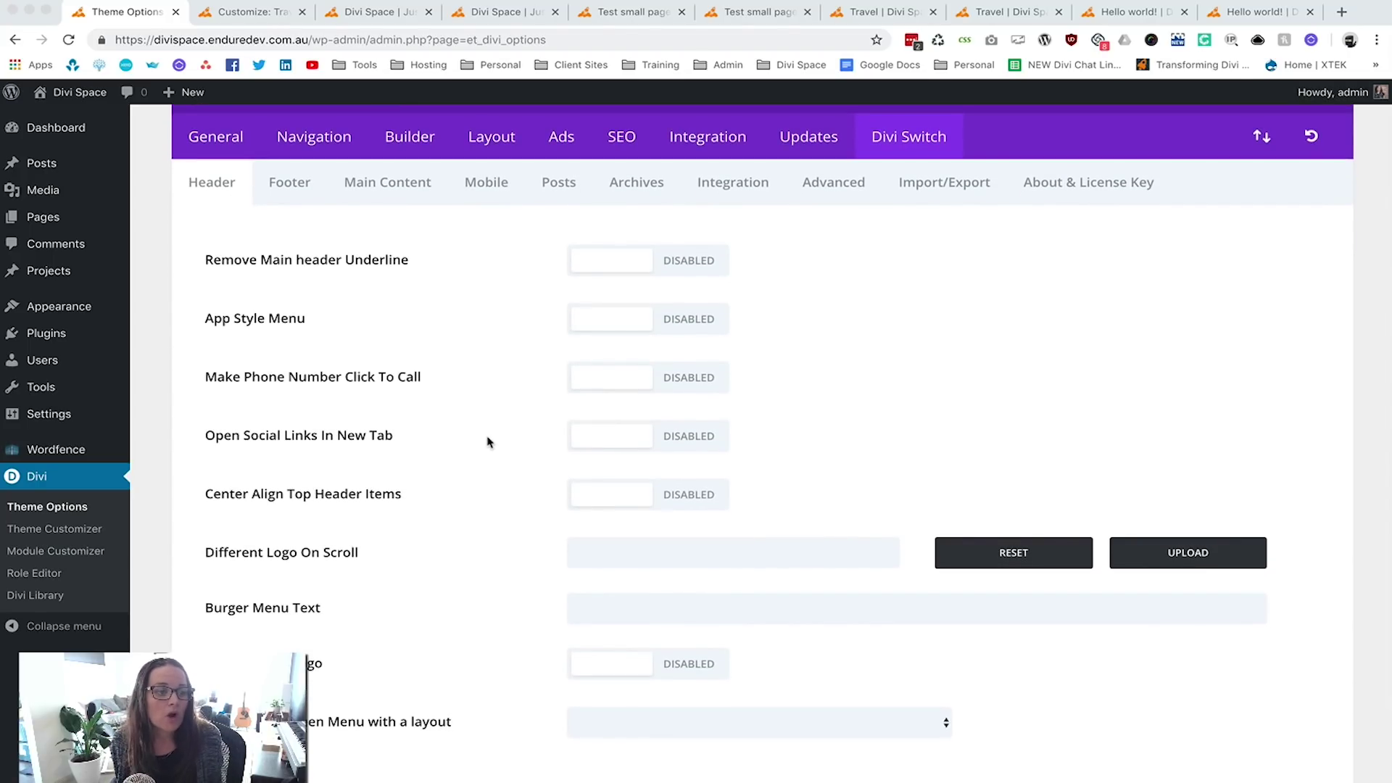
pyautogui.click(359, 15)
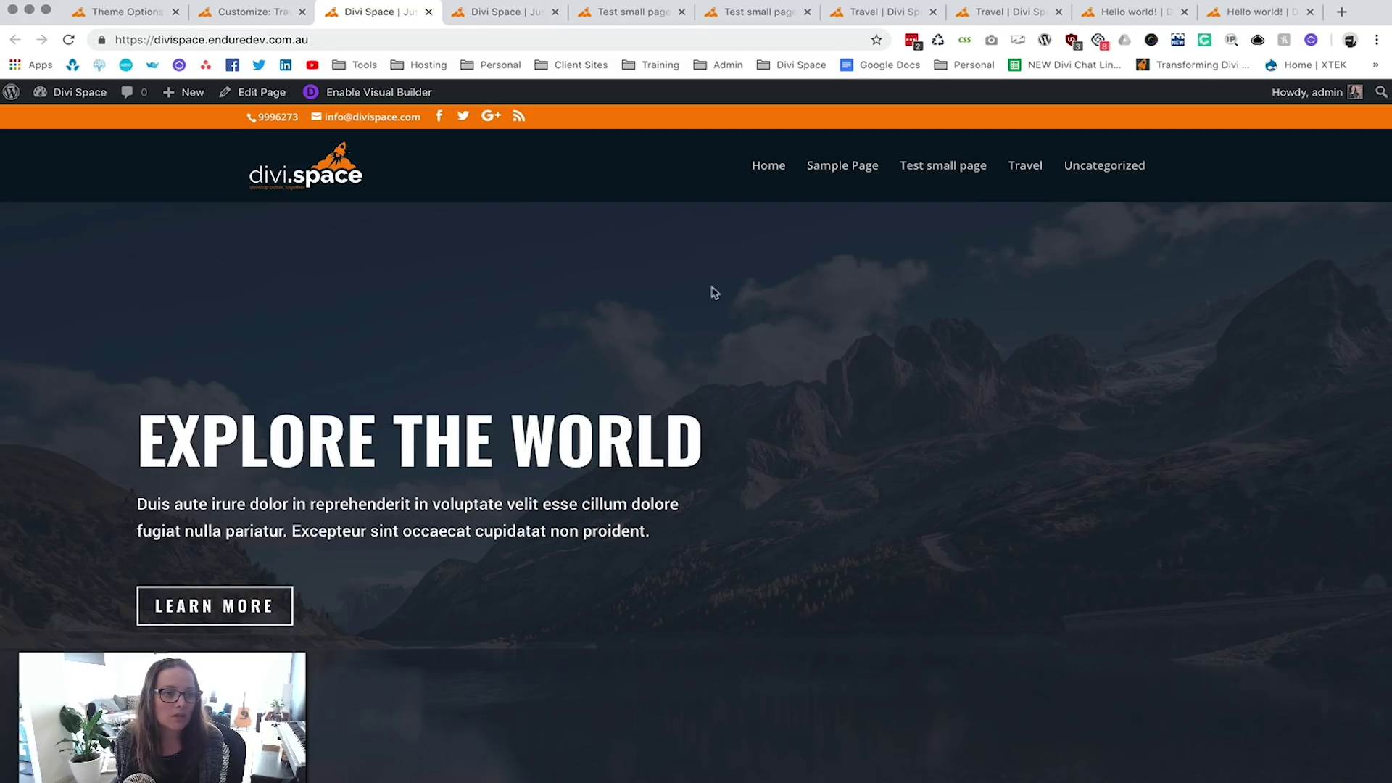
pyautogui.scroll(-5, 714, 292)
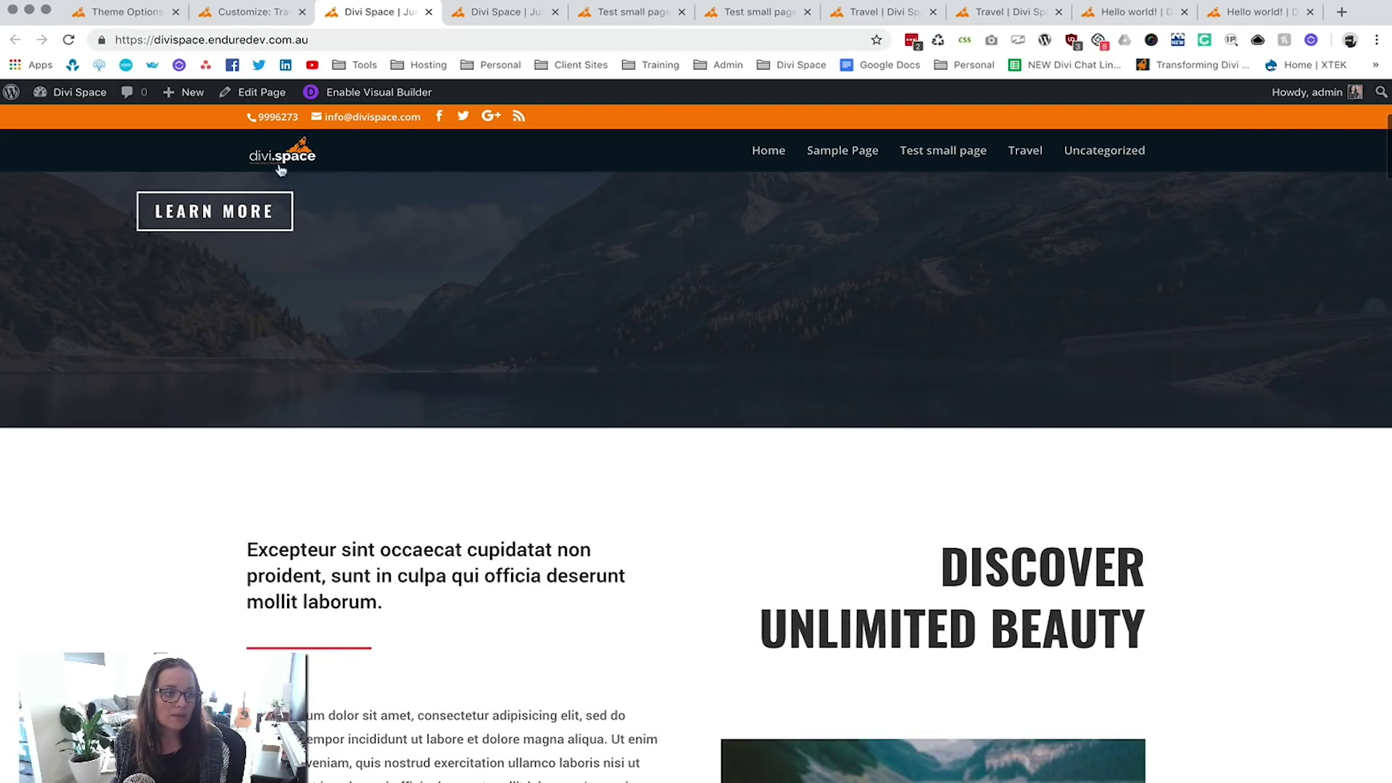
pyautogui.scroll(5, 439, 303)
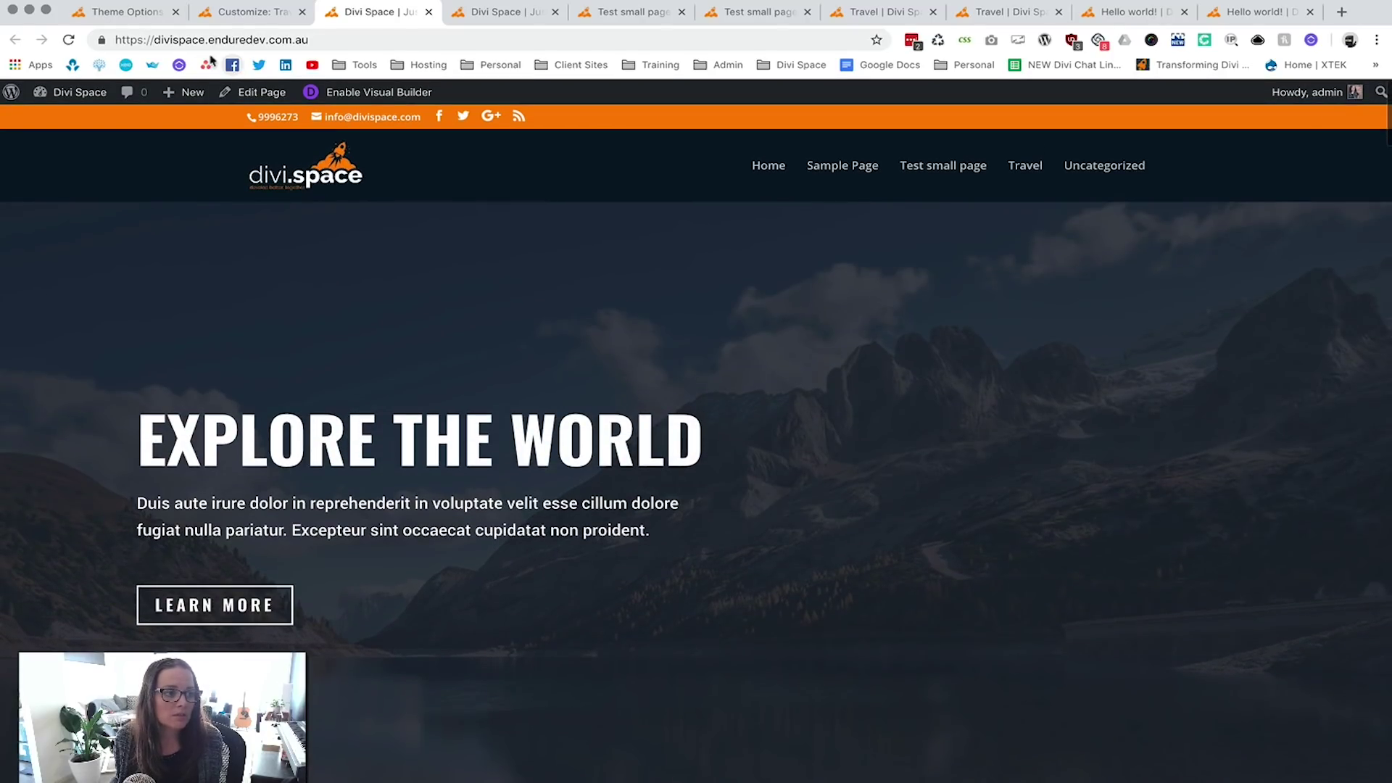
# Enable header underline removal, app-style menu, click-to-call phone, new-tab social links and centered top header.
pyautogui.click(105, 14)
pyautogui.click(678, 266)
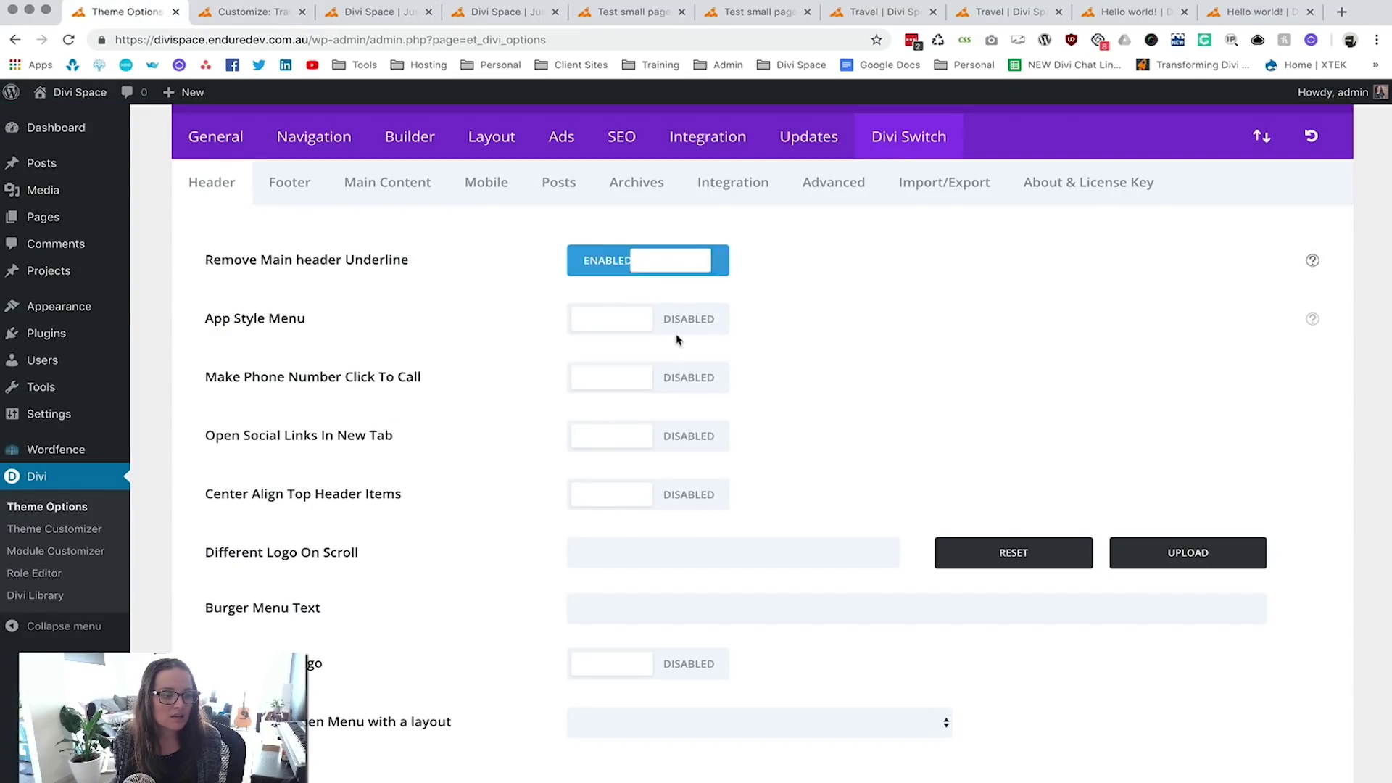
pyautogui.click(679, 333)
pyautogui.click(683, 376)
pyautogui.click(688, 437)
pyautogui.scroll(-1, 688, 464)
pyautogui.click(688, 489)
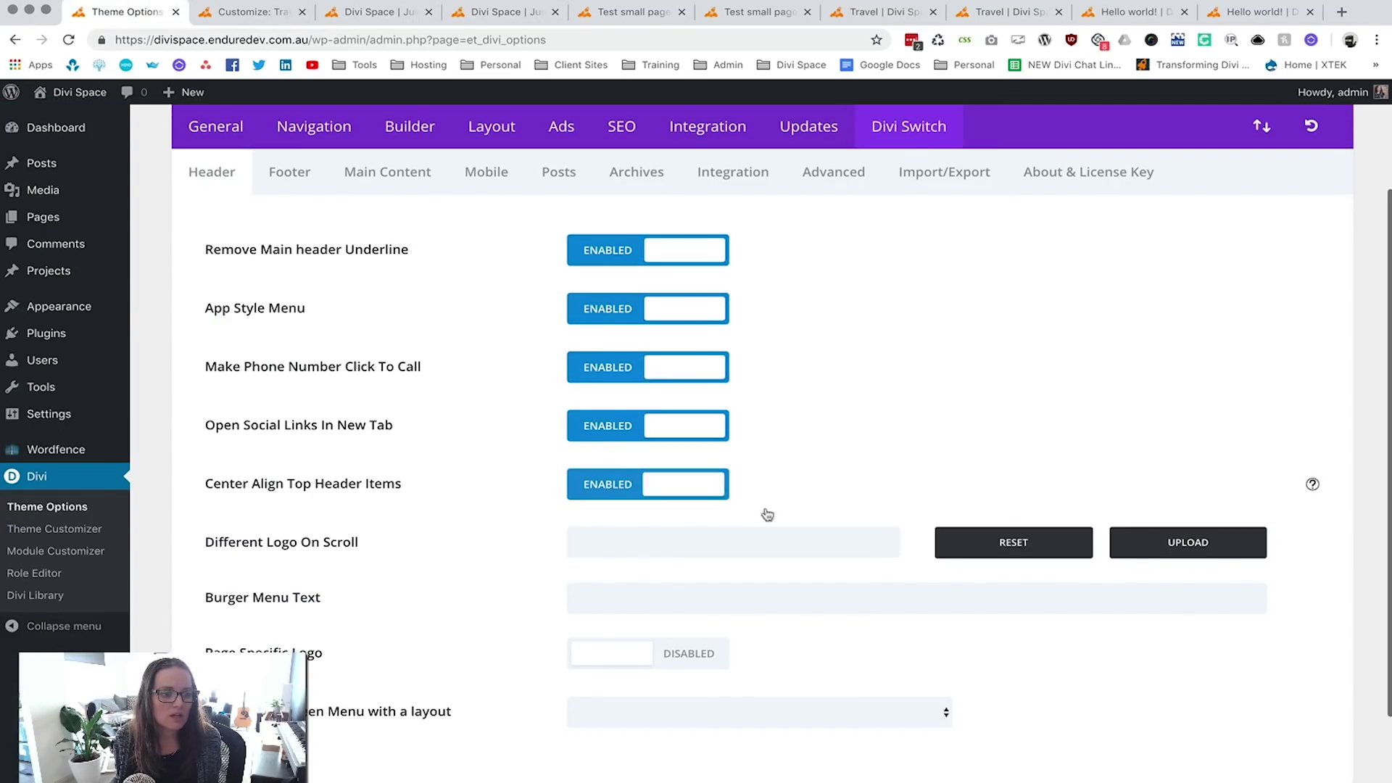
# Set the rocket image as the scroll logo, save, and view the homepage.
pyautogui.click(1206, 557)
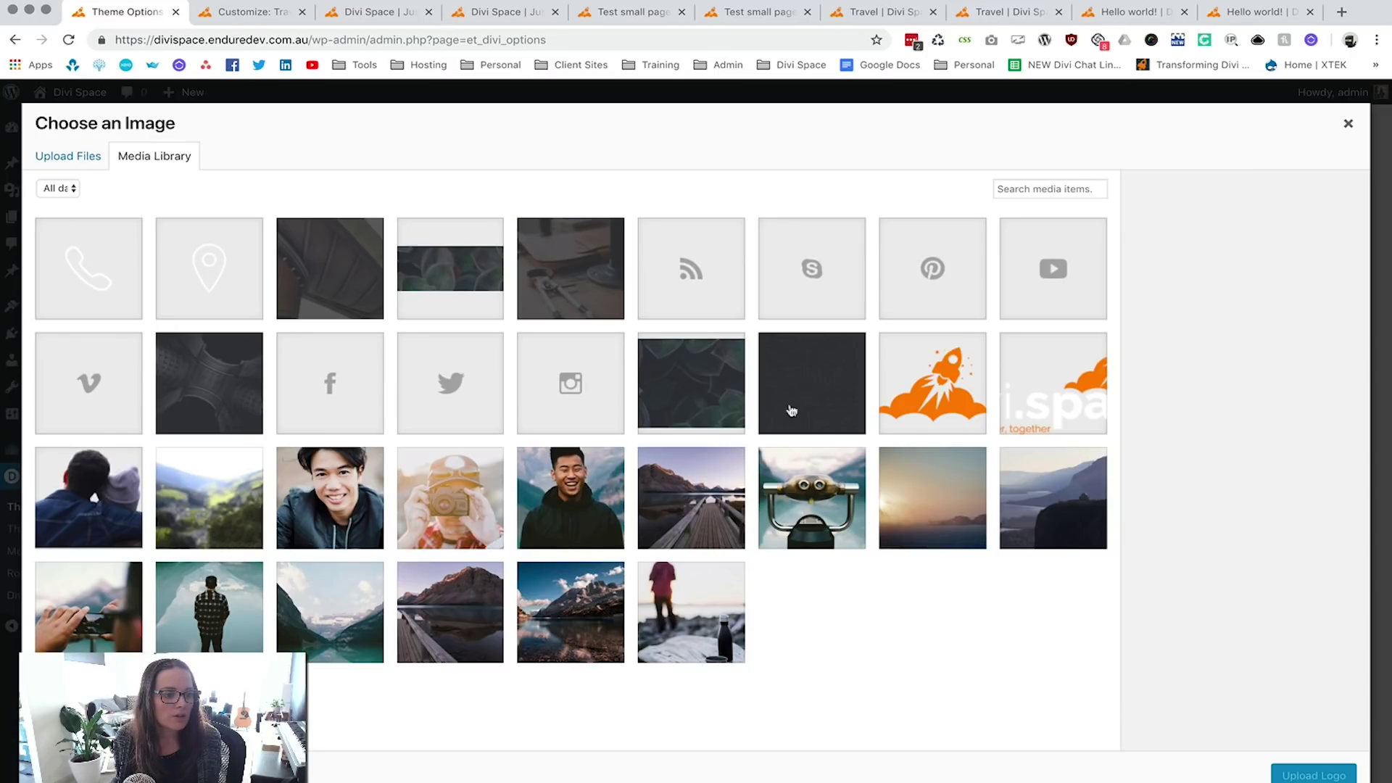
pyautogui.click(917, 390)
pyautogui.click(1313, 774)
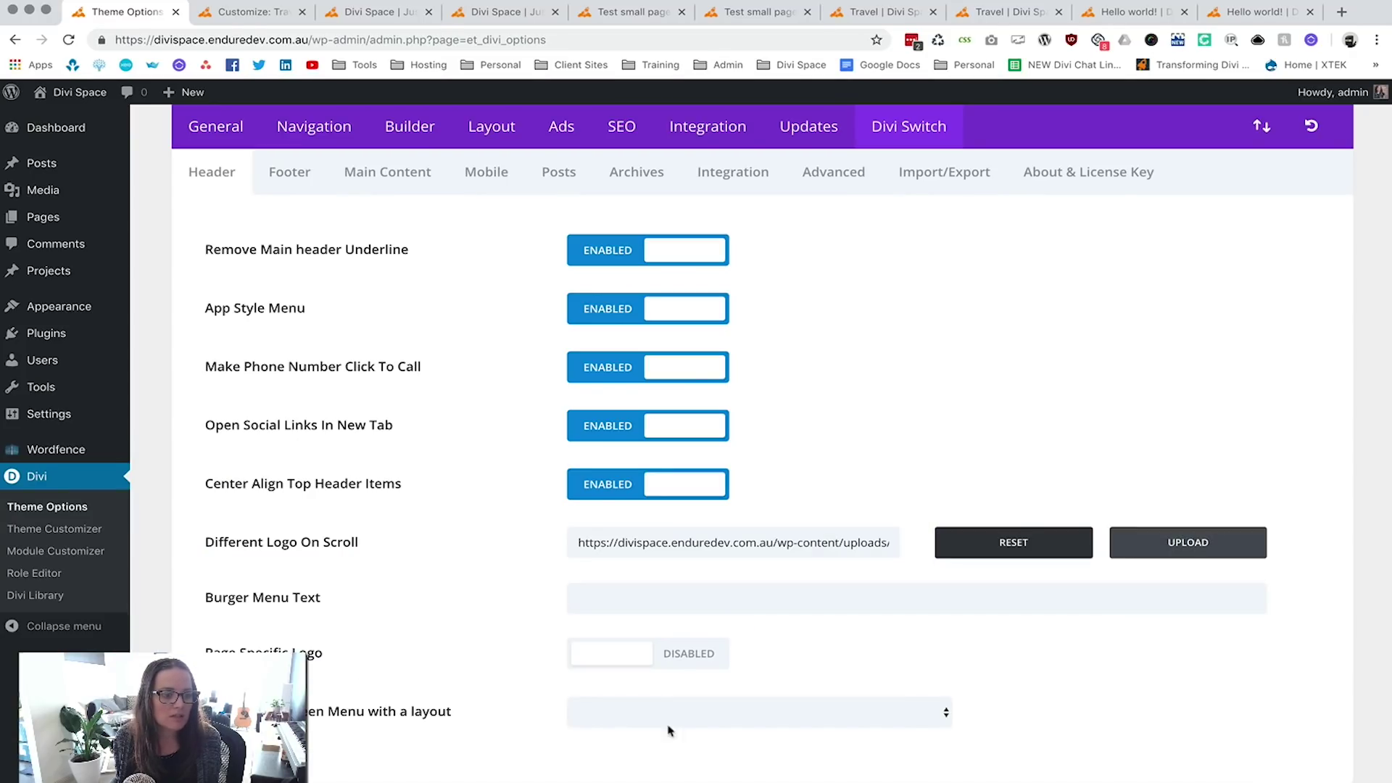
pyautogui.scroll(-2, 363, 705)
pyautogui.click(290, 727)
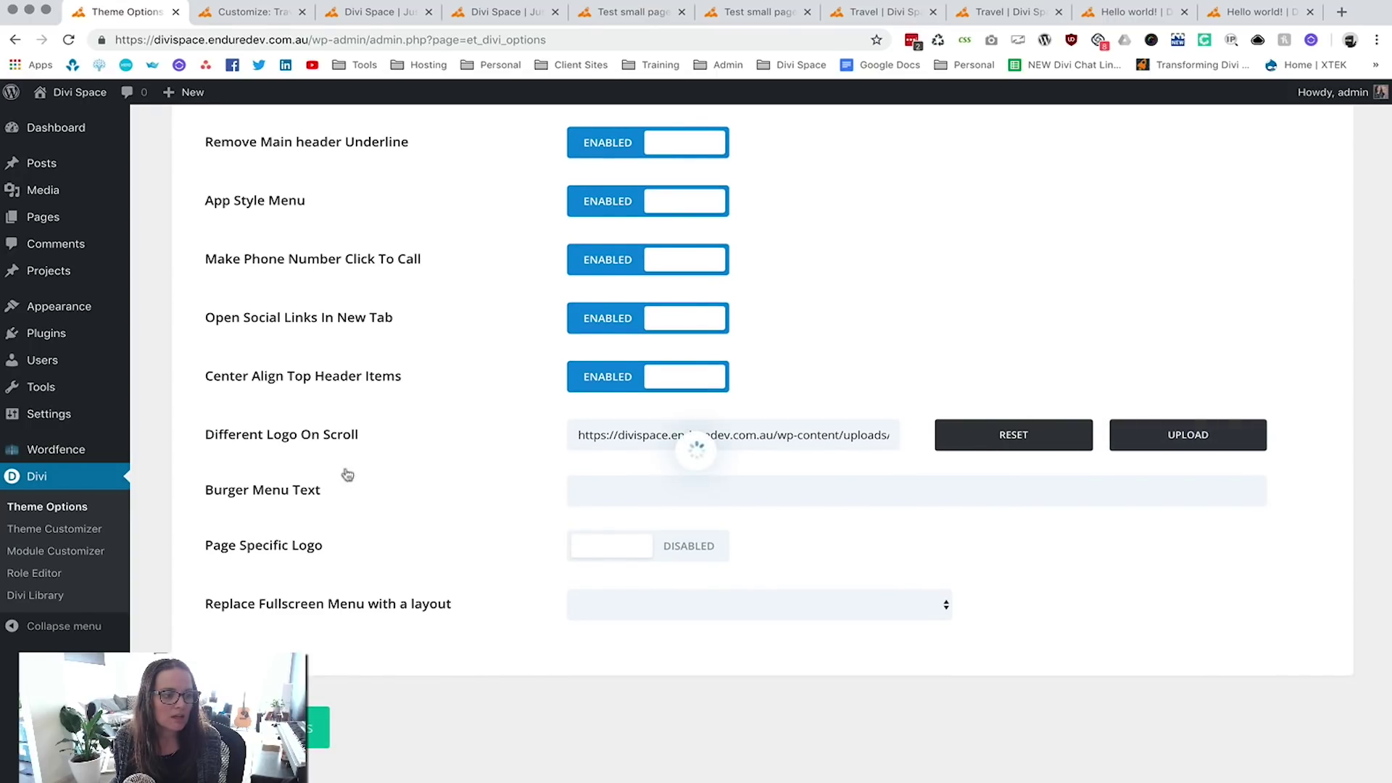
pyautogui.click(507, 13)
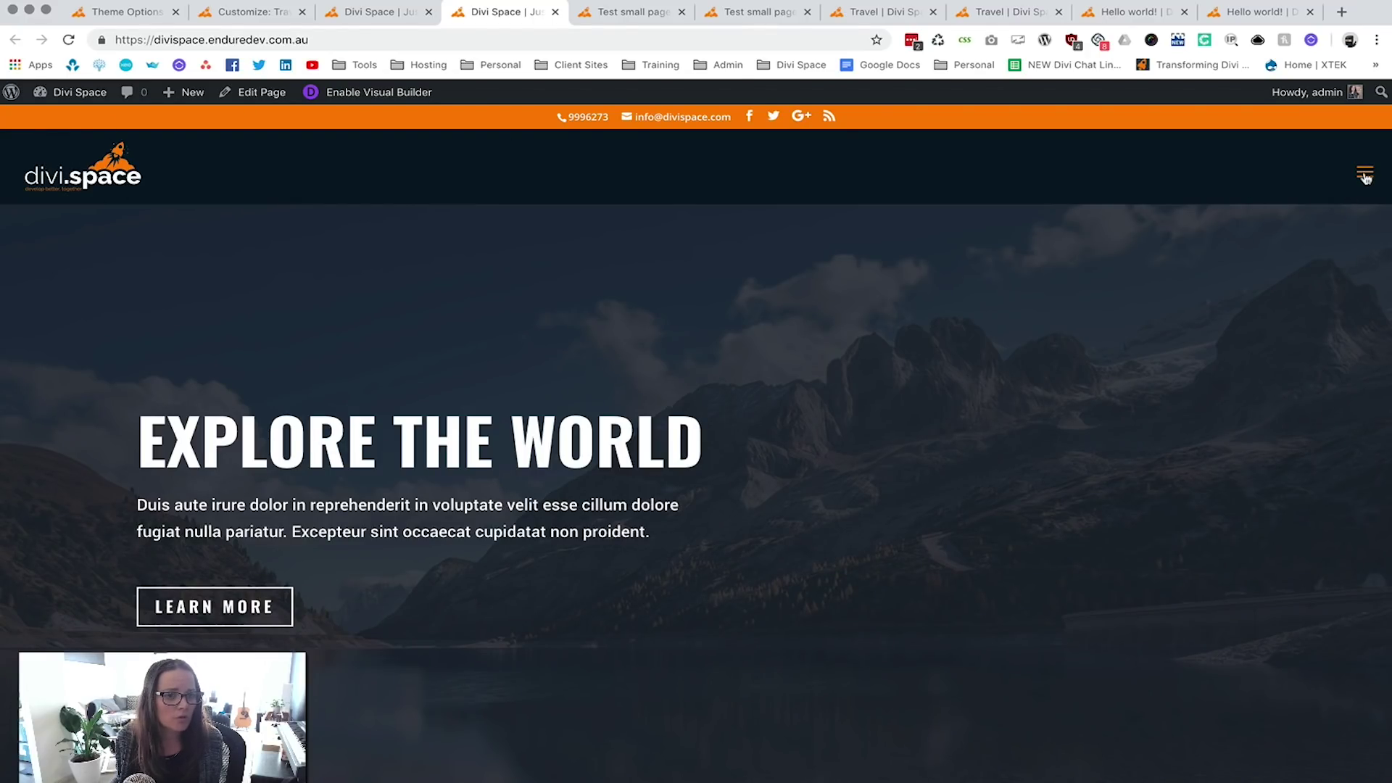
# Open and close the app-style burger menu, then scroll to reveal the rocket scroll logo.
pyautogui.click(1365, 175)
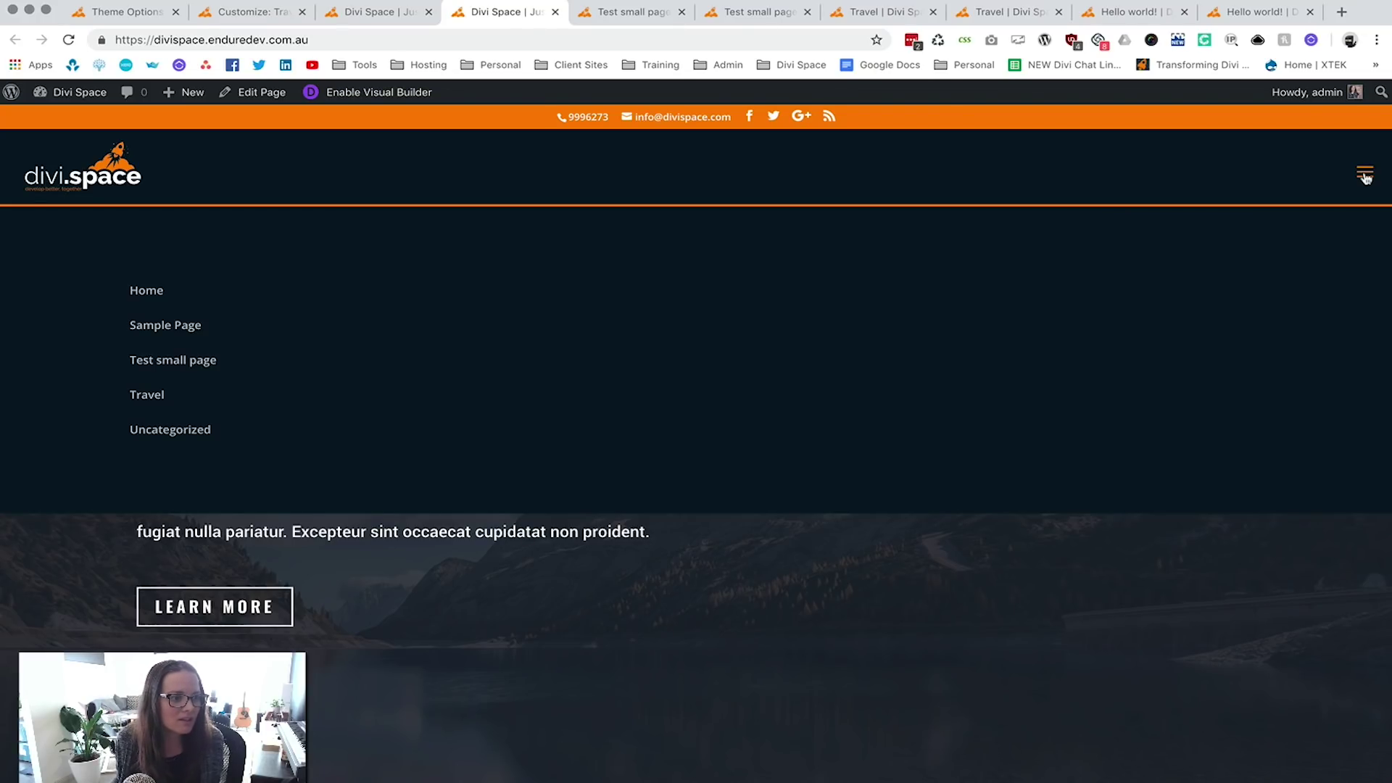
pyautogui.click(1365, 176)
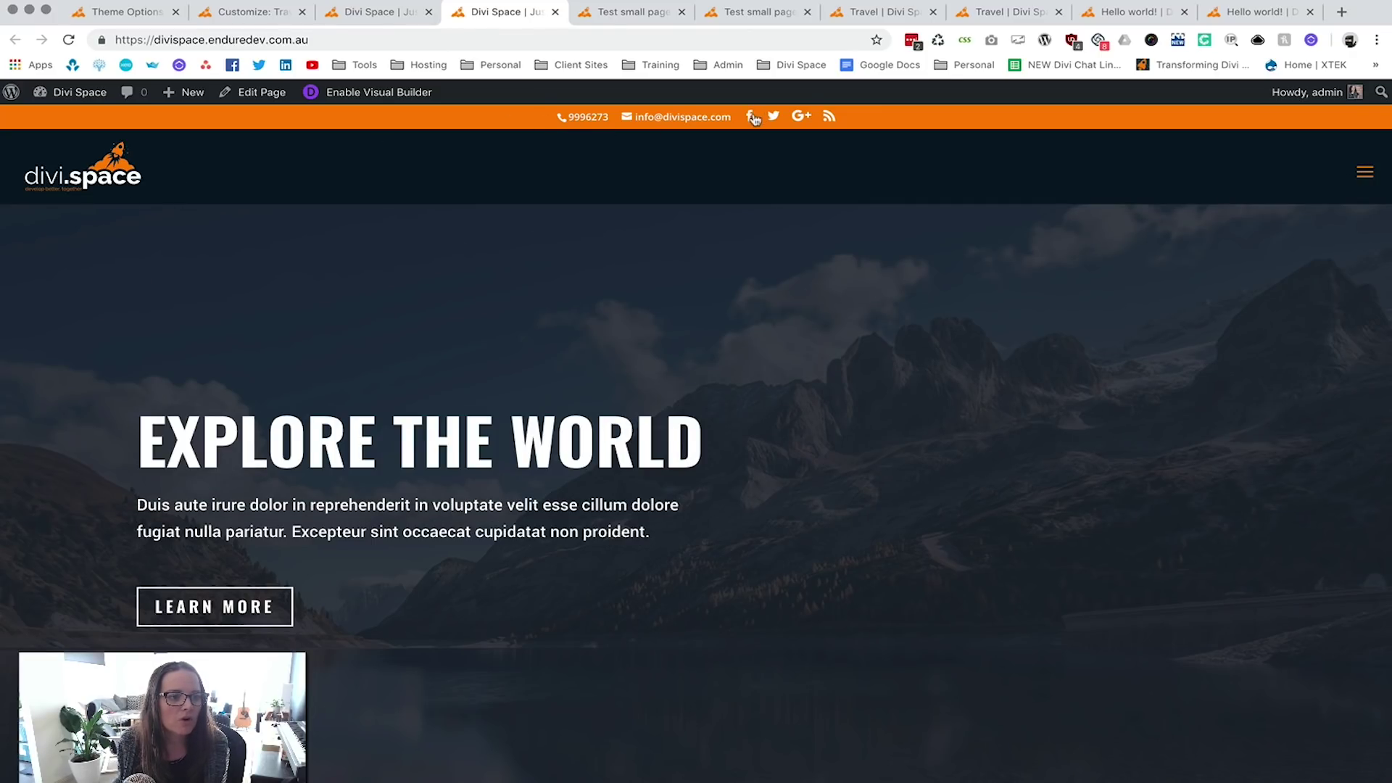
pyautogui.scroll(-5, 62, 215)
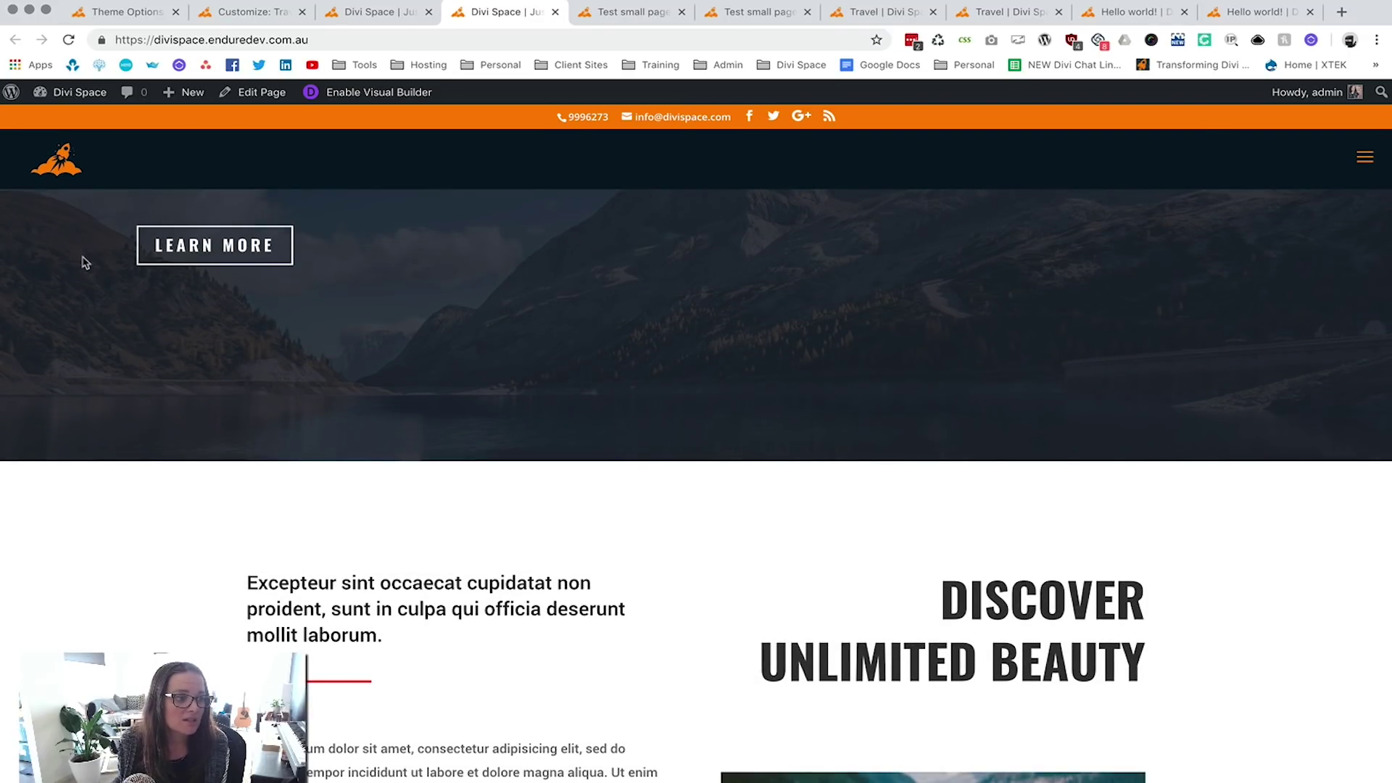
pyautogui.scroll(1, 93, 342)
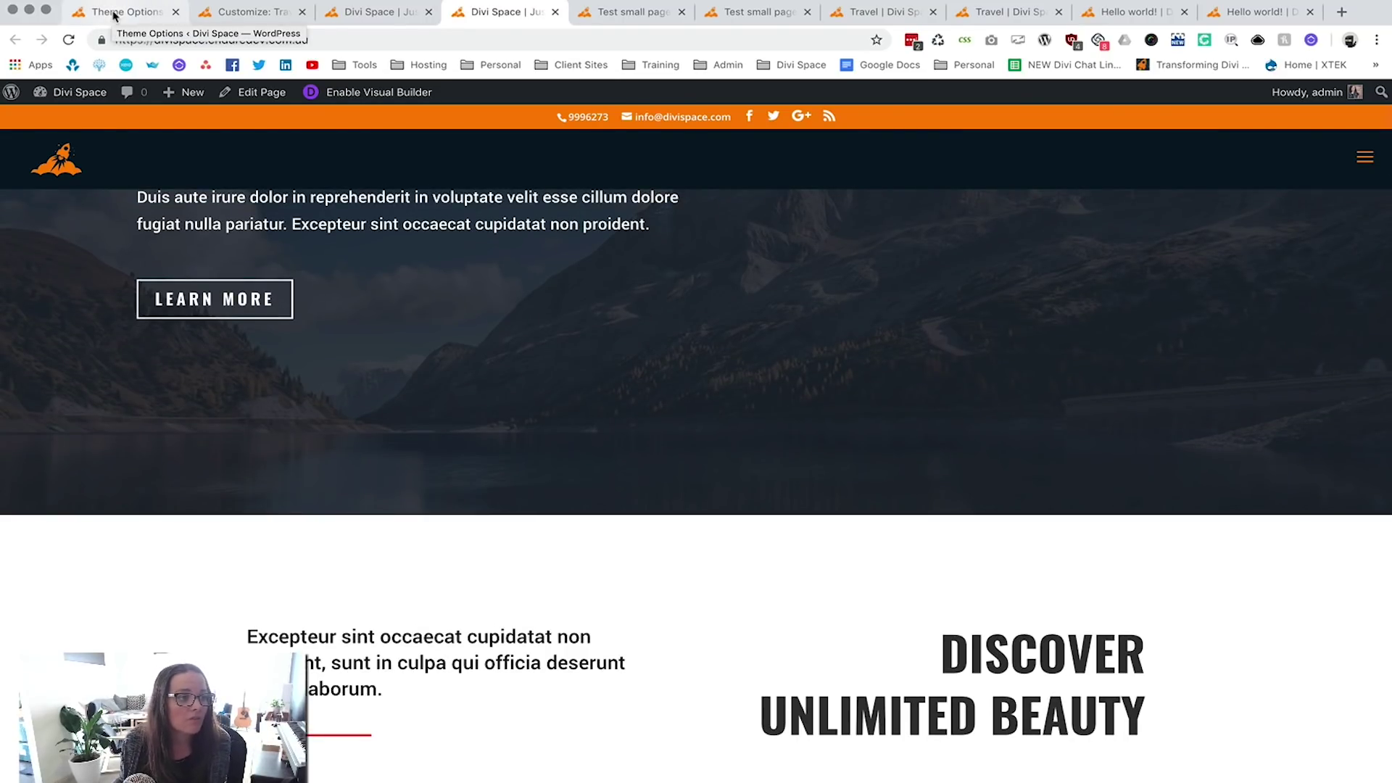
# Replace the footer widgets with the Footer #7 layout.
pyautogui.click(114, 13)
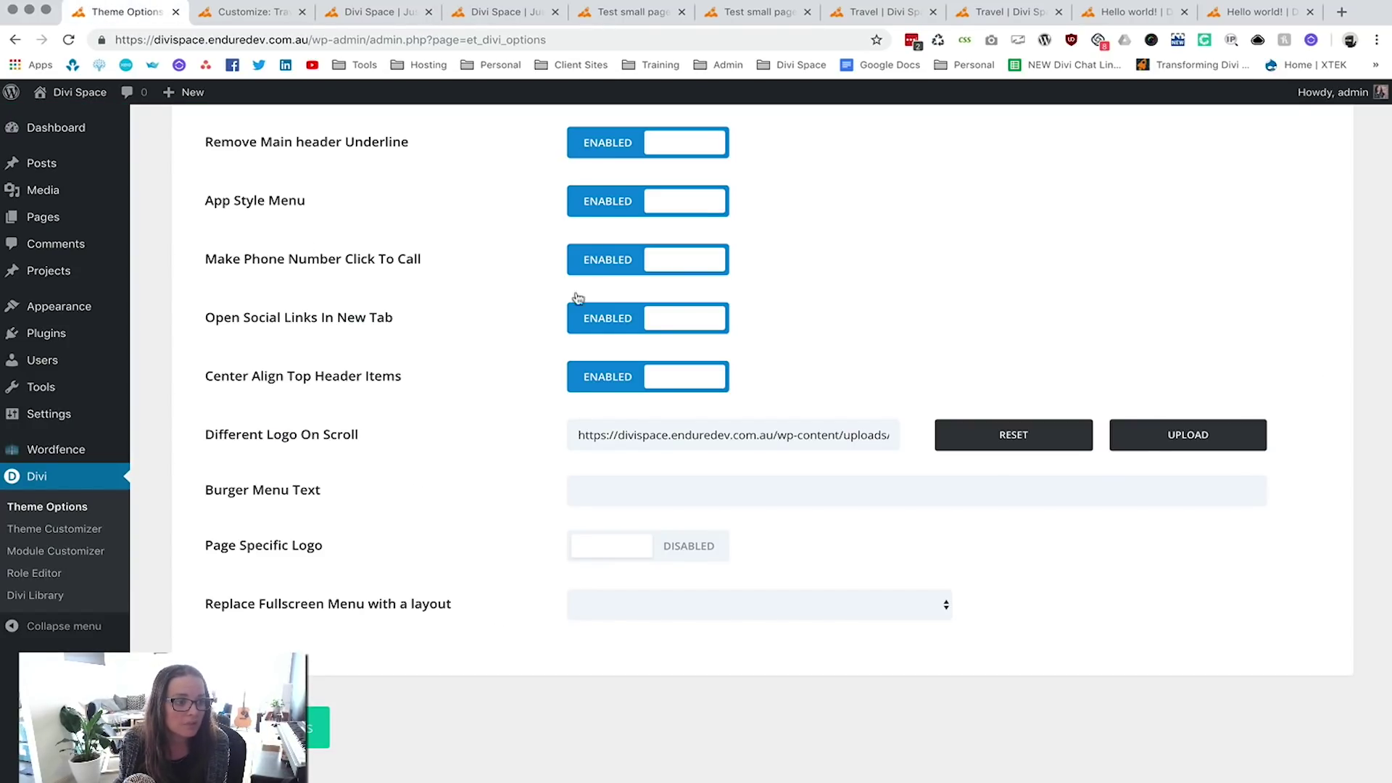
pyautogui.scroll(1, 493, 432)
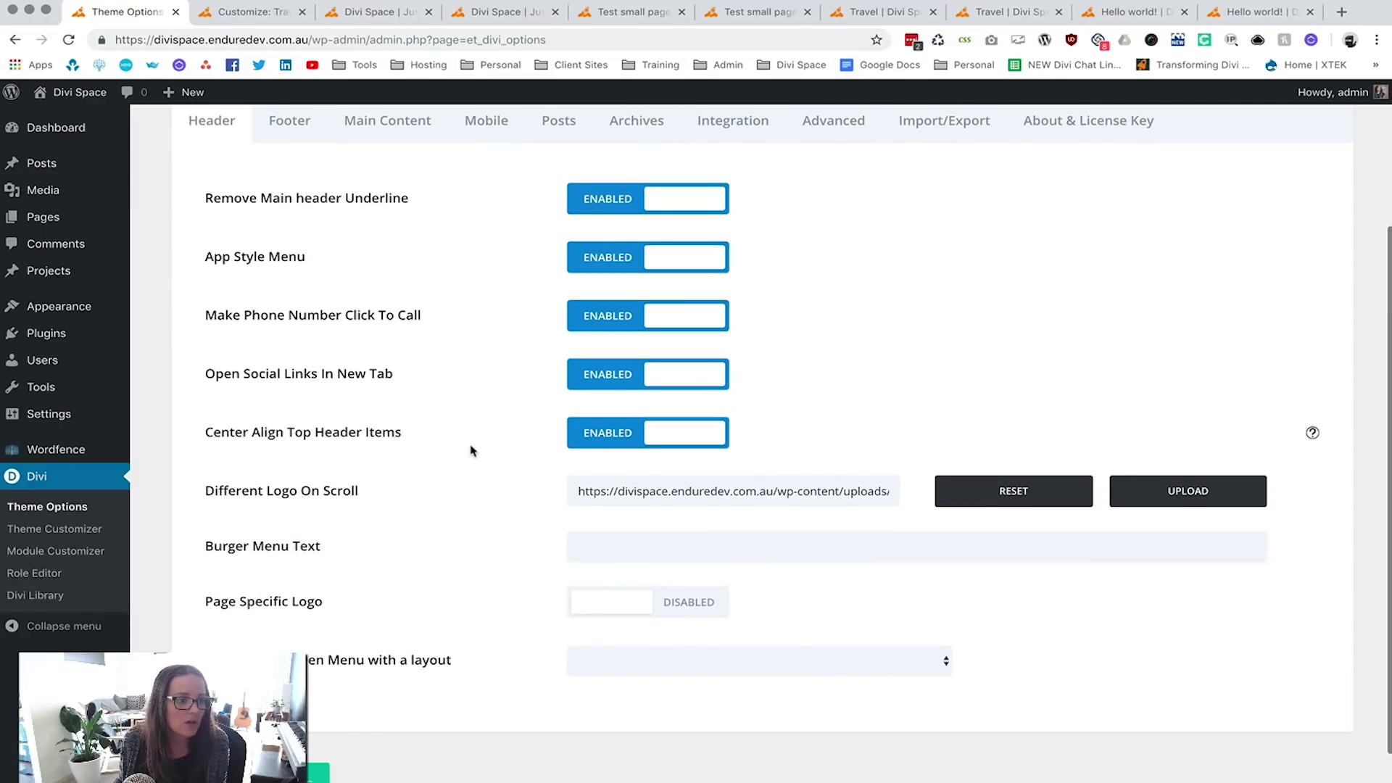
pyautogui.scroll(2, 472, 450)
pyautogui.click(287, 243)
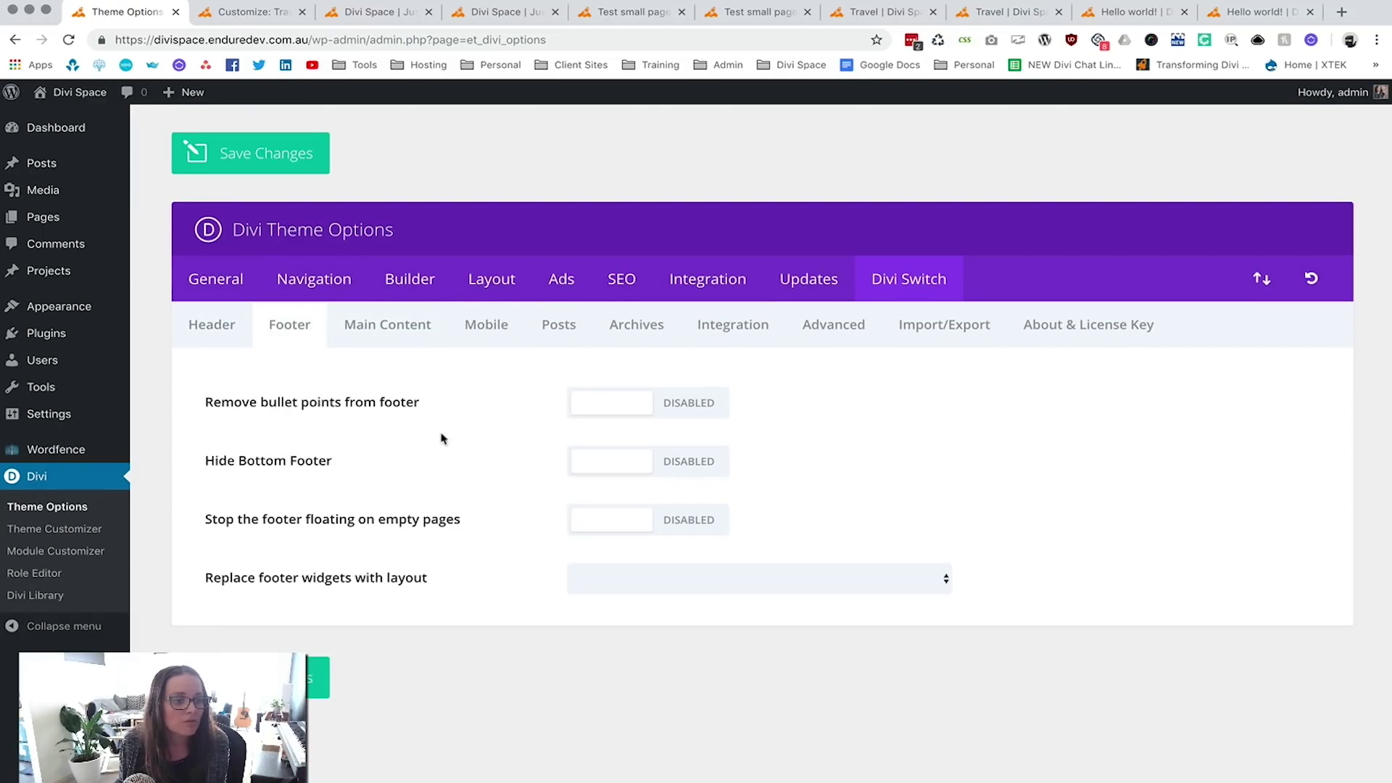
pyautogui.click(727, 588)
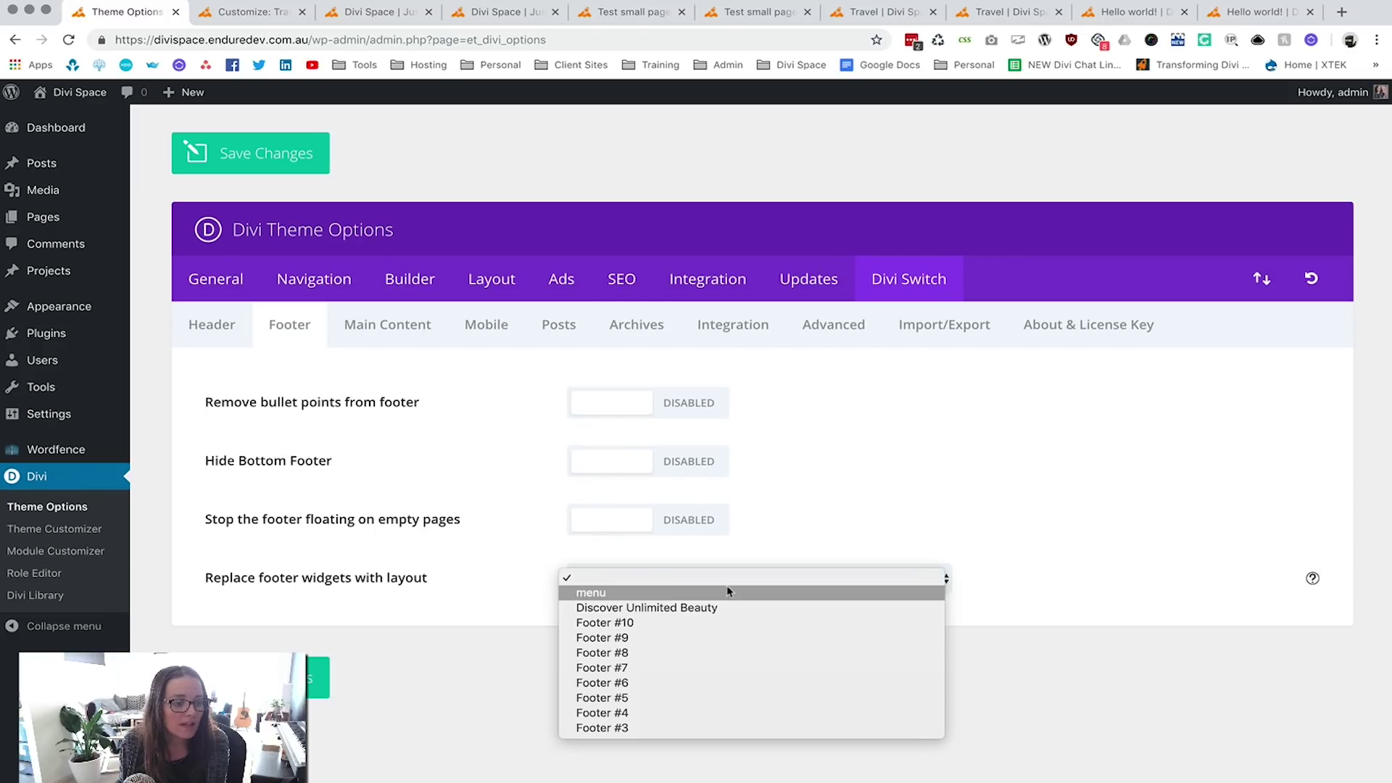
pyautogui.click(661, 668)
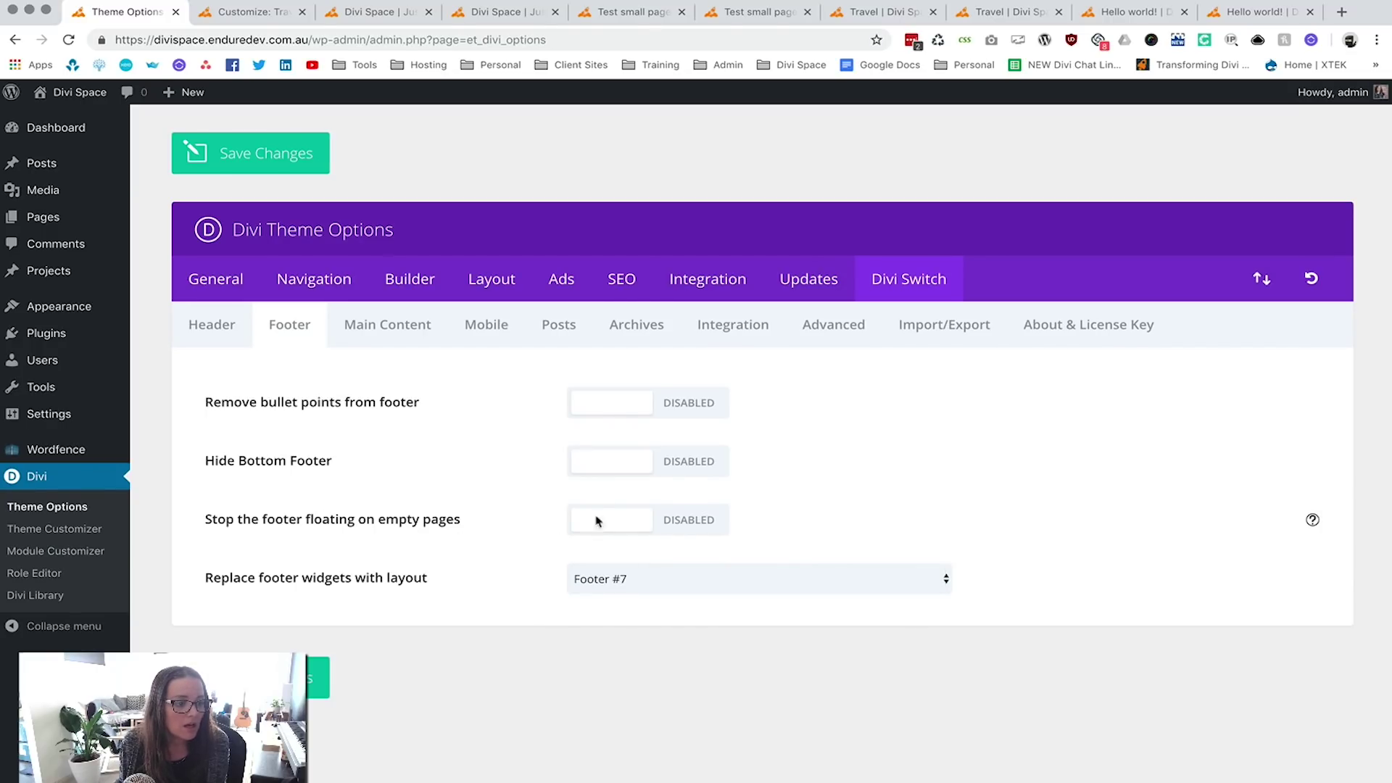
# Check the test small page's footer, then enable Stop the footer floating and Hide Bottom Footer.
pyautogui.click(667, 14)
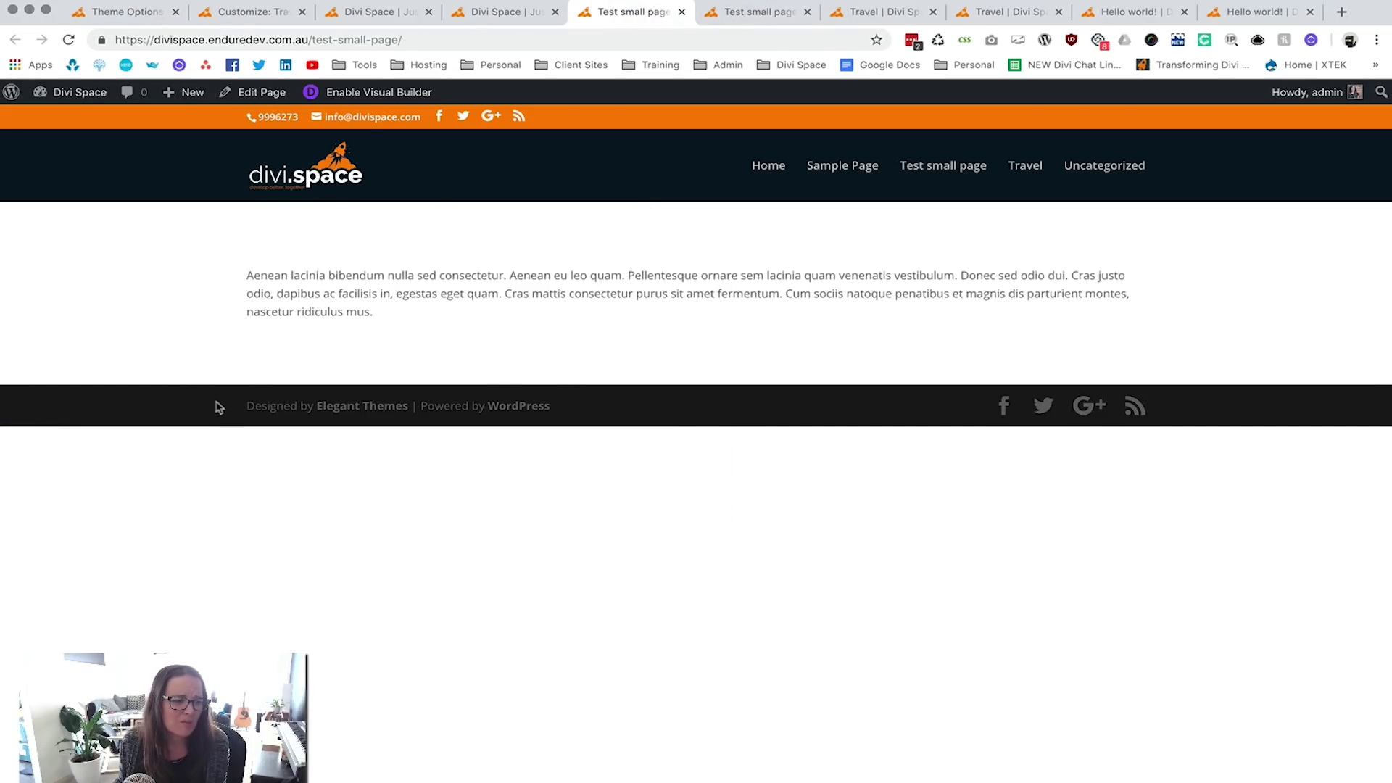
pyautogui.click(125, 17)
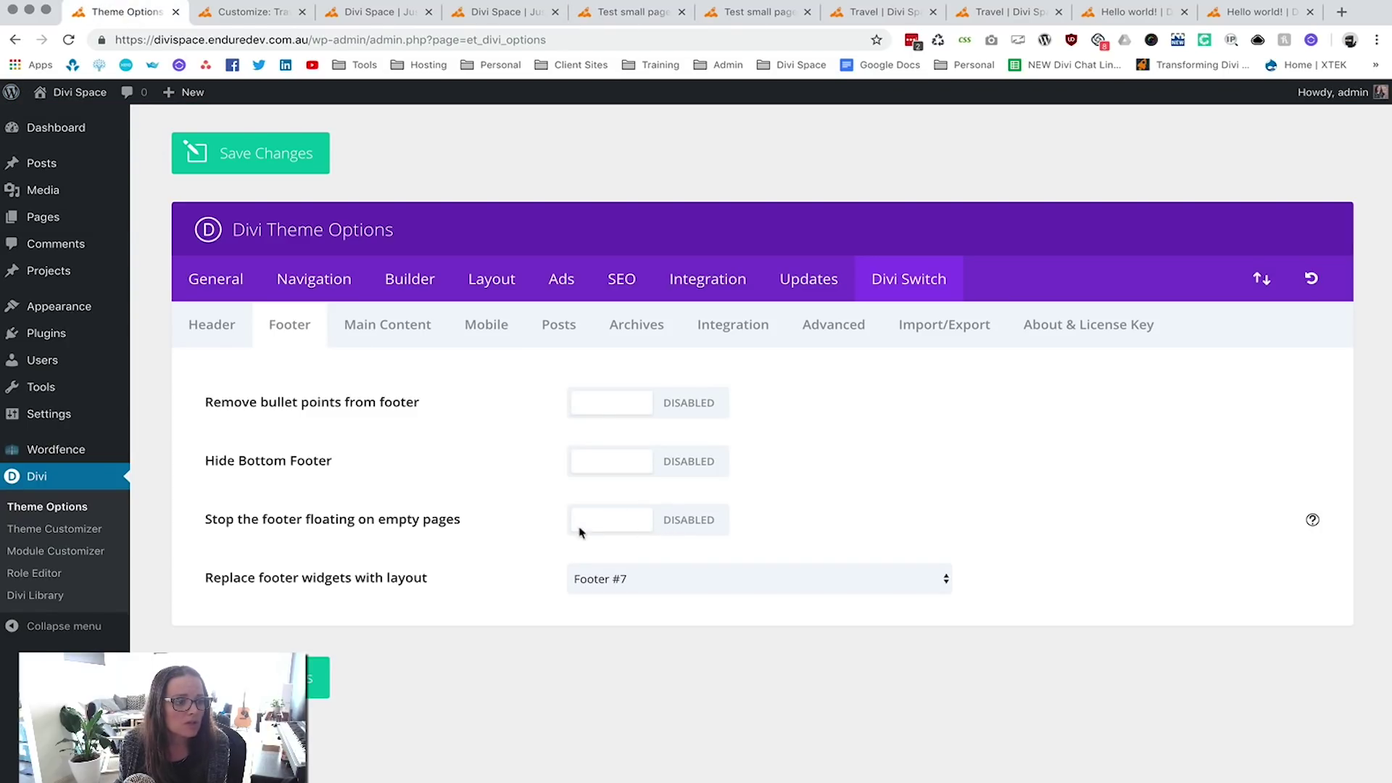
pyautogui.click(687, 520)
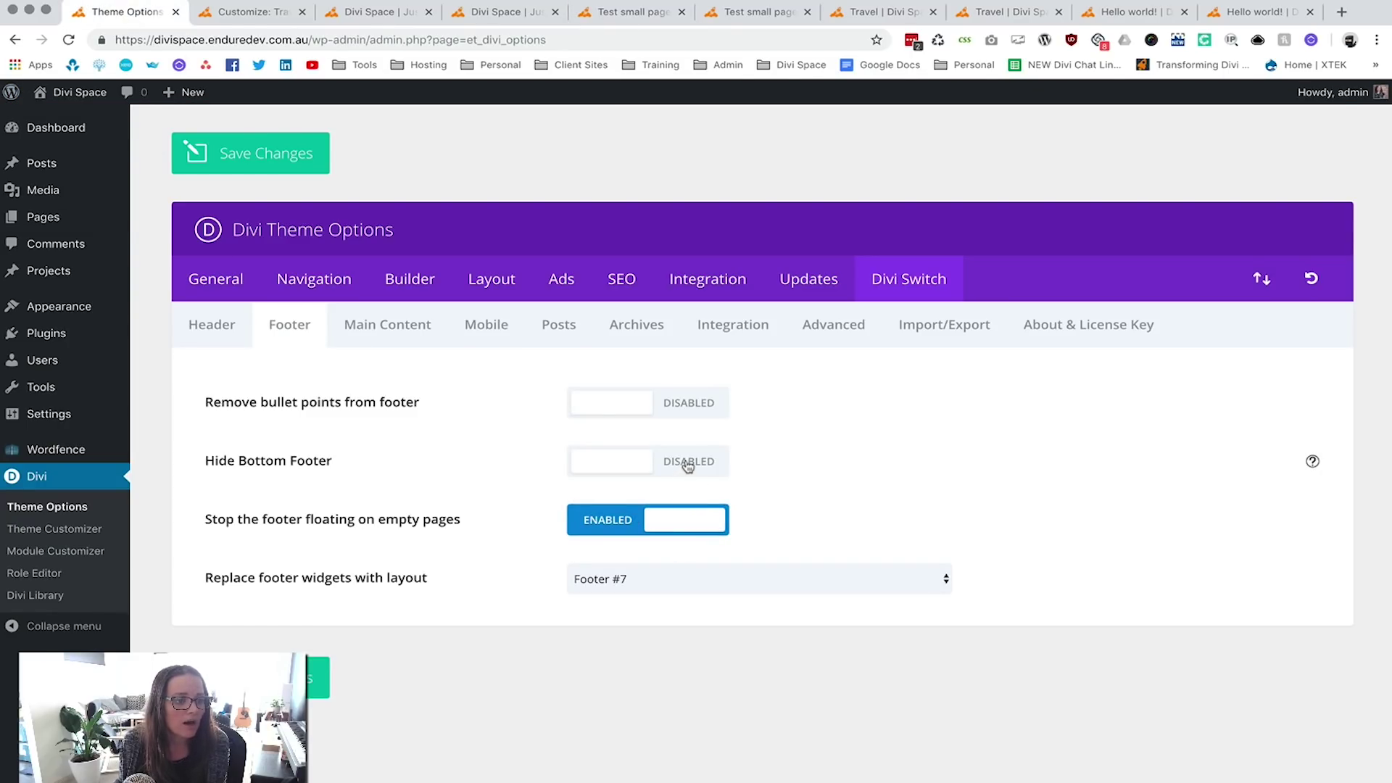
pyautogui.click(687, 465)
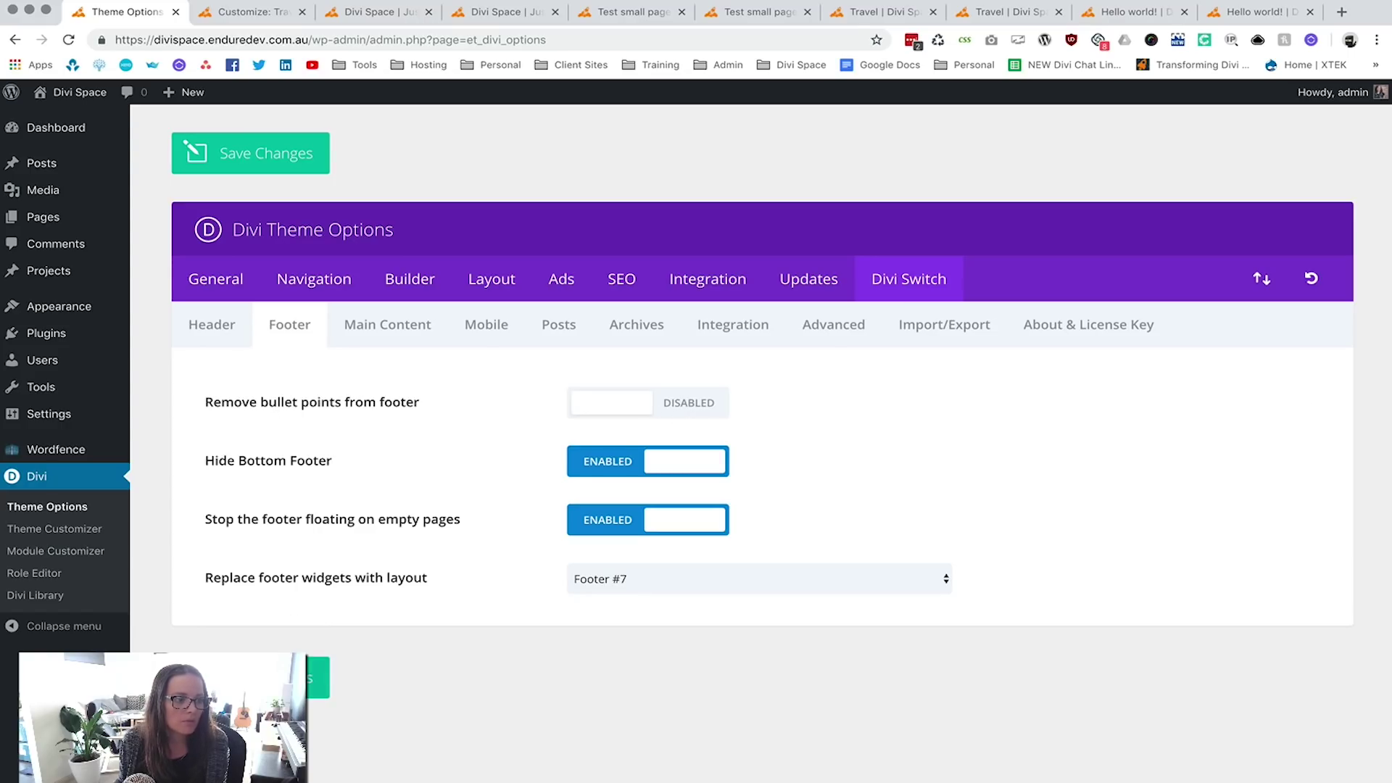
# Scroll the Test small page to confirm it ends with the Footer #7 layout.
pyautogui.click(758, 16)
pyautogui.scroll(-5, 576, 356)
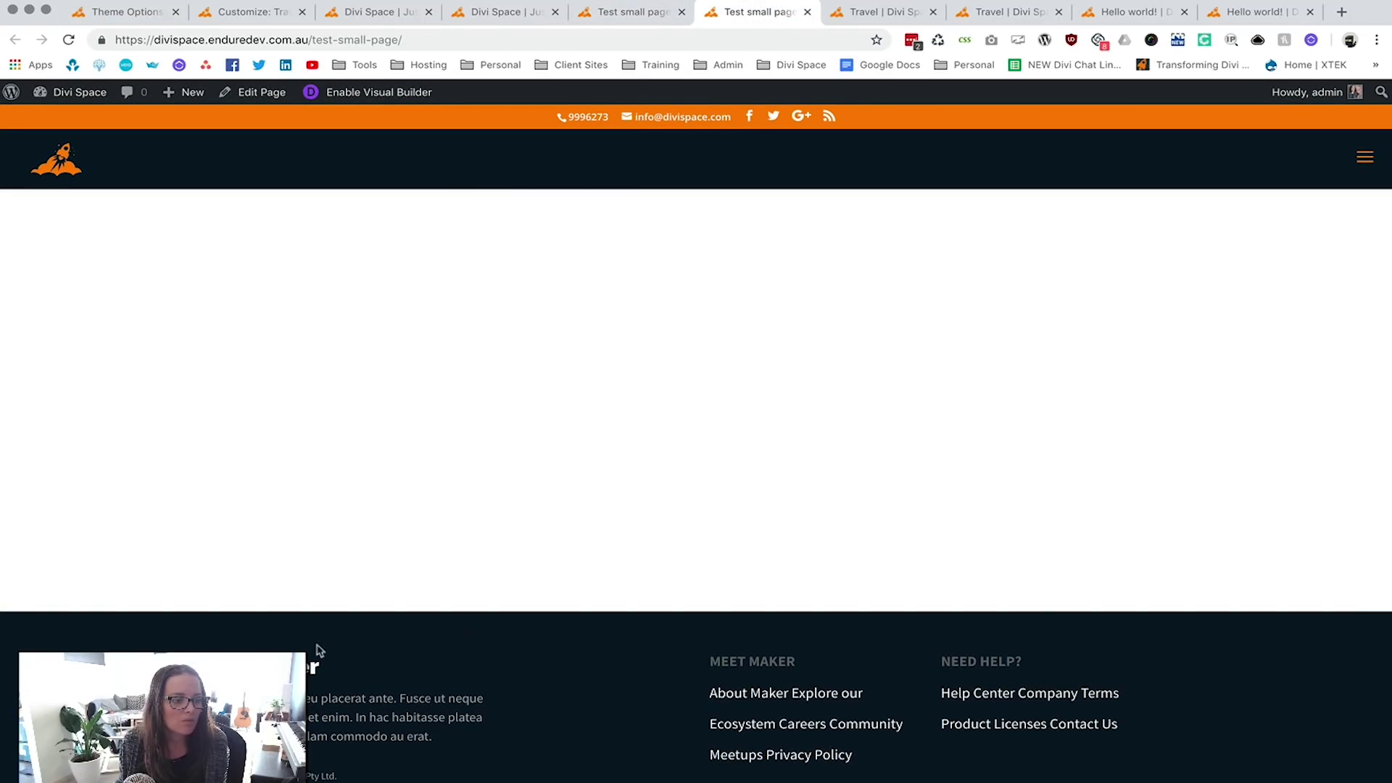
pyautogui.scroll(5, 478, 529)
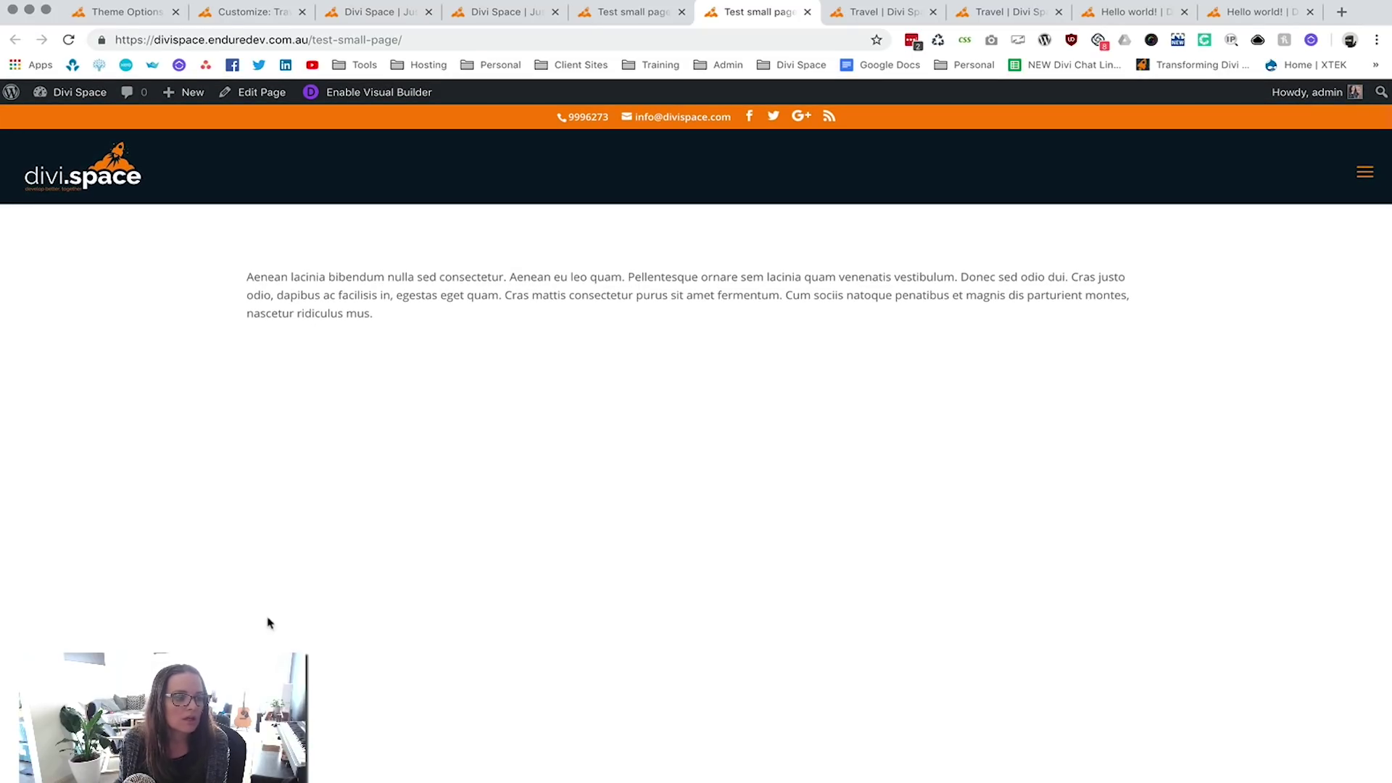
pyautogui.scroll(-2, 228, 334)
pyautogui.scroll(-2, 228, 334)
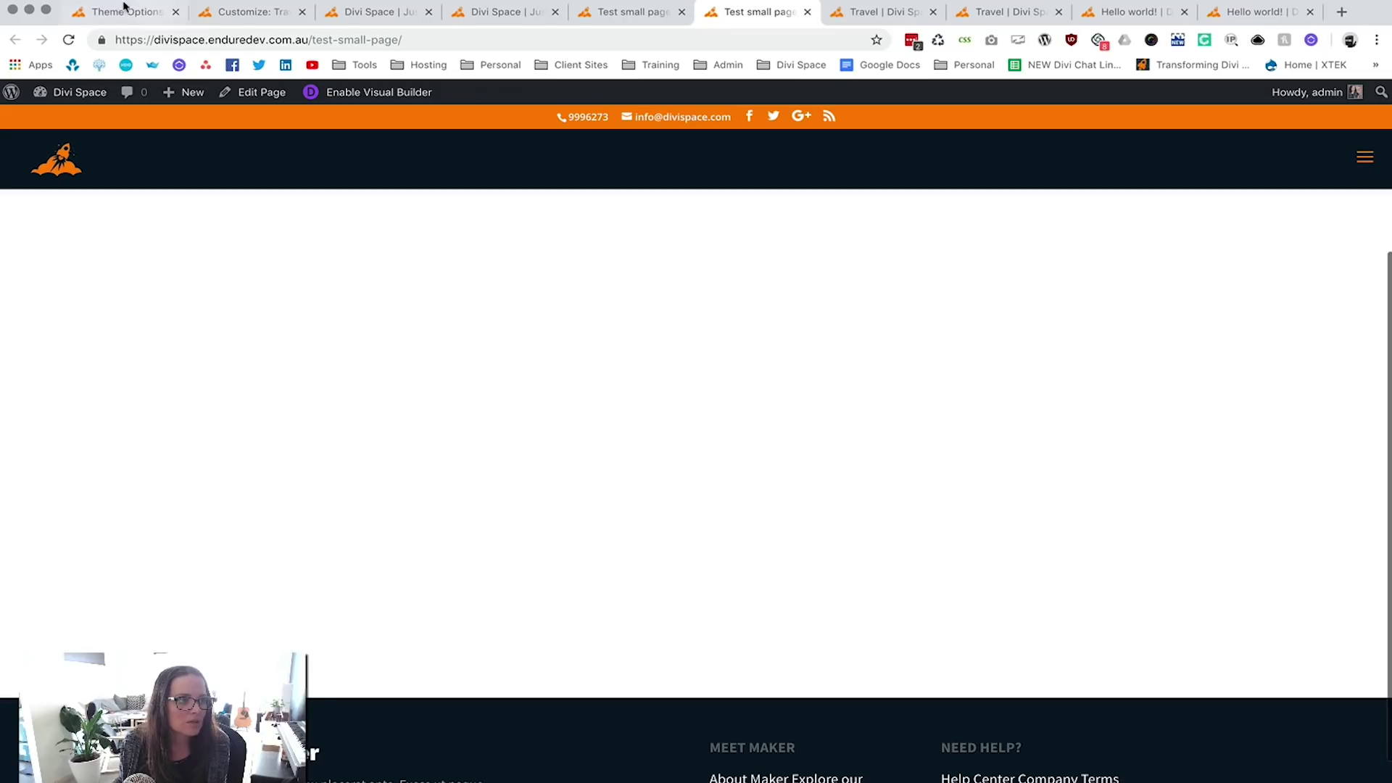
pyautogui.click(114, 12)
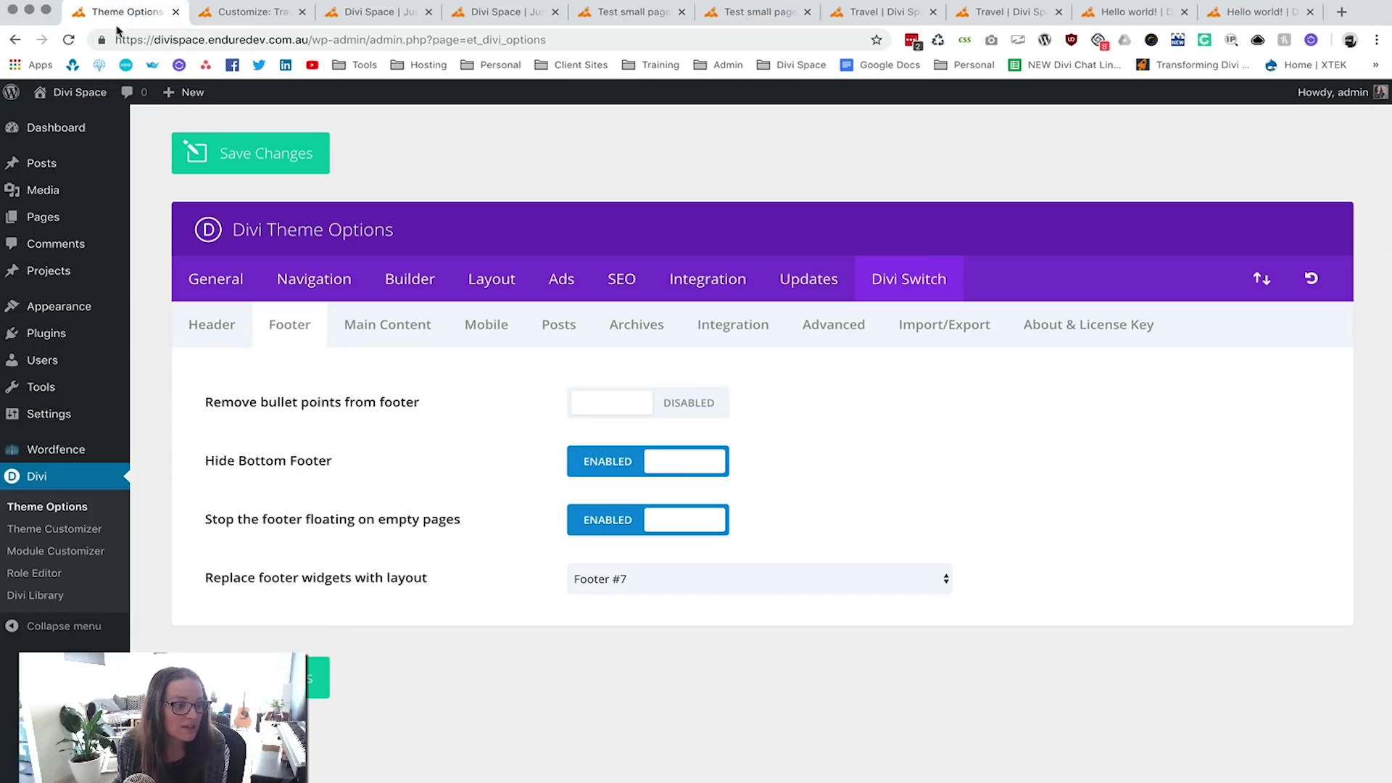
# Bring up the Main Content settings and check the Hello world! post's current sidebar.
pyautogui.click(386, 333)
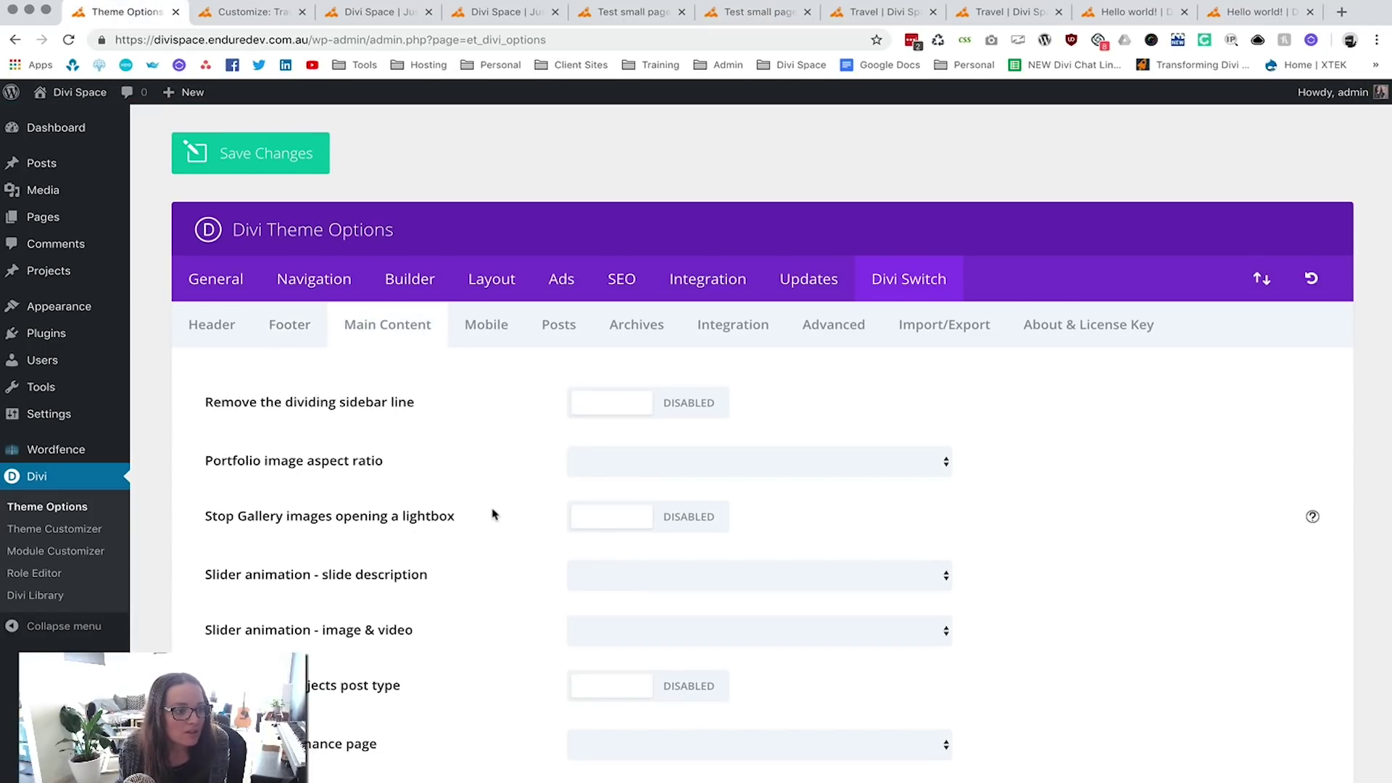
pyautogui.scroll(-1, 491, 517)
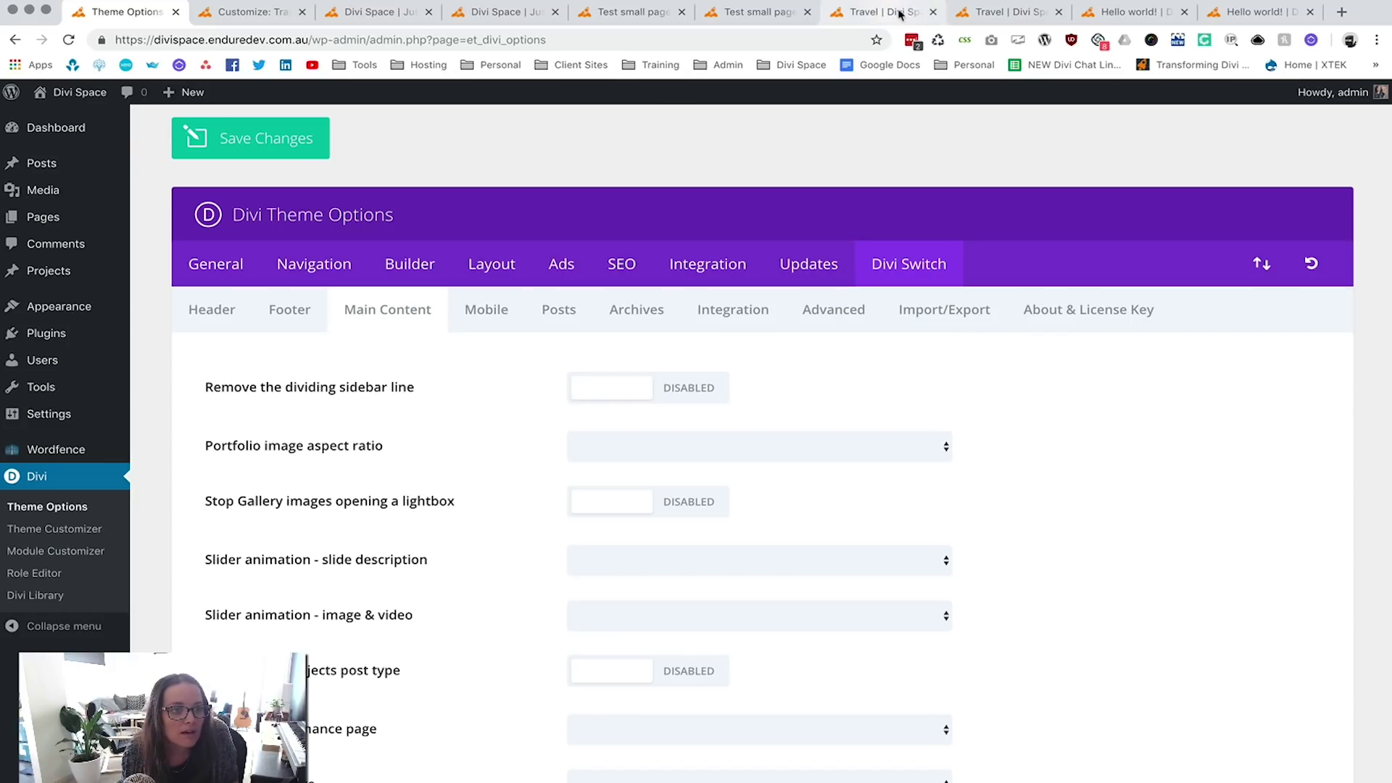
pyautogui.click(1128, 13)
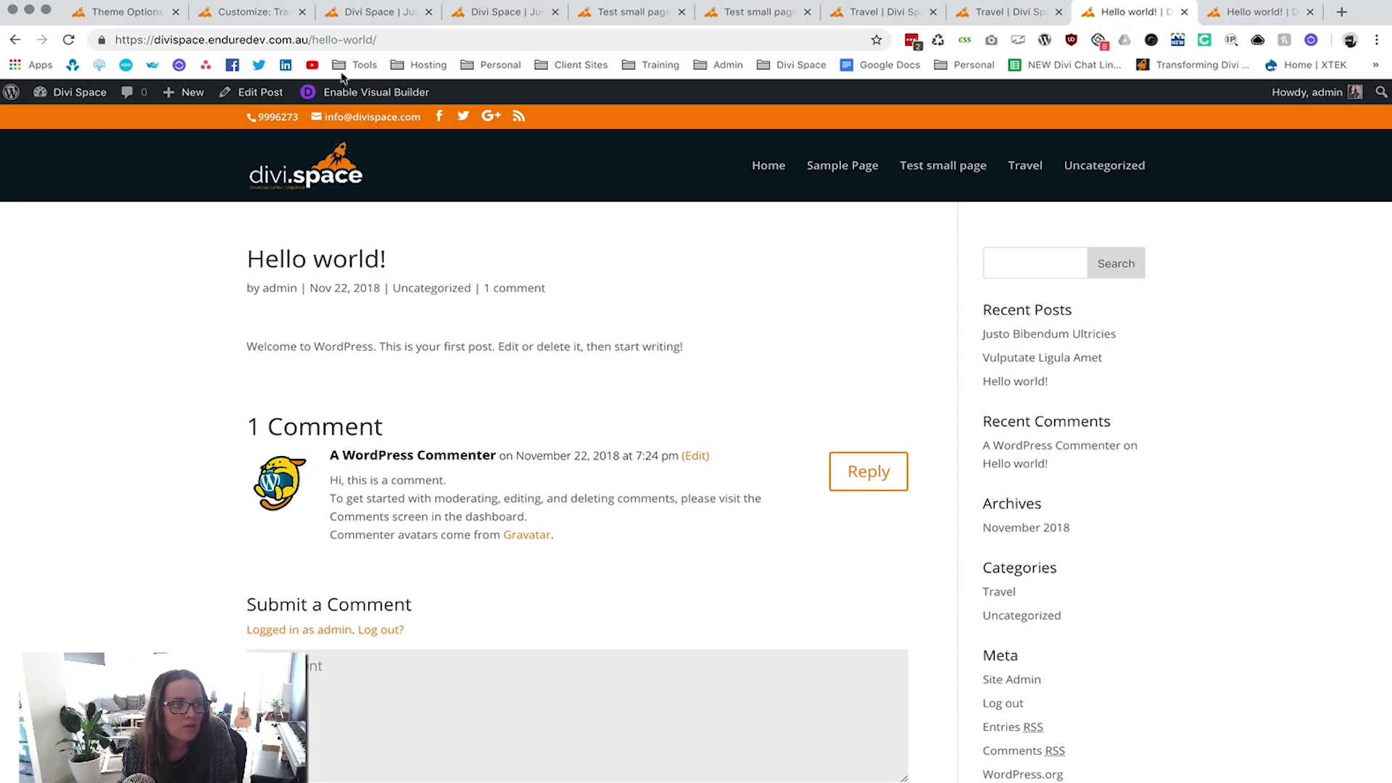
pyautogui.click(115, 13)
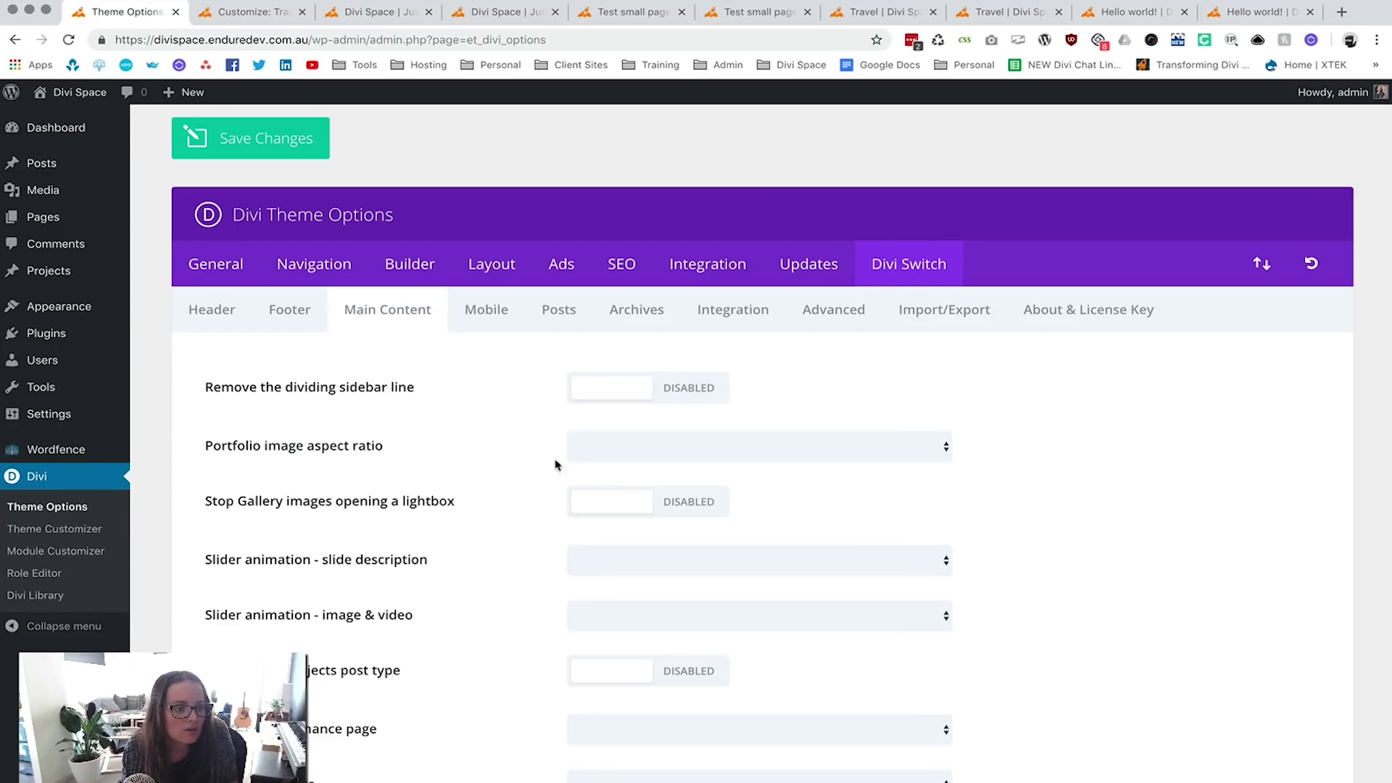
# Remove the sidebar dividing line and the Projects post type, save, and reload Theme Options.
pyautogui.click(692, 395)
pyautogui.scroll(-2, 473, 573)
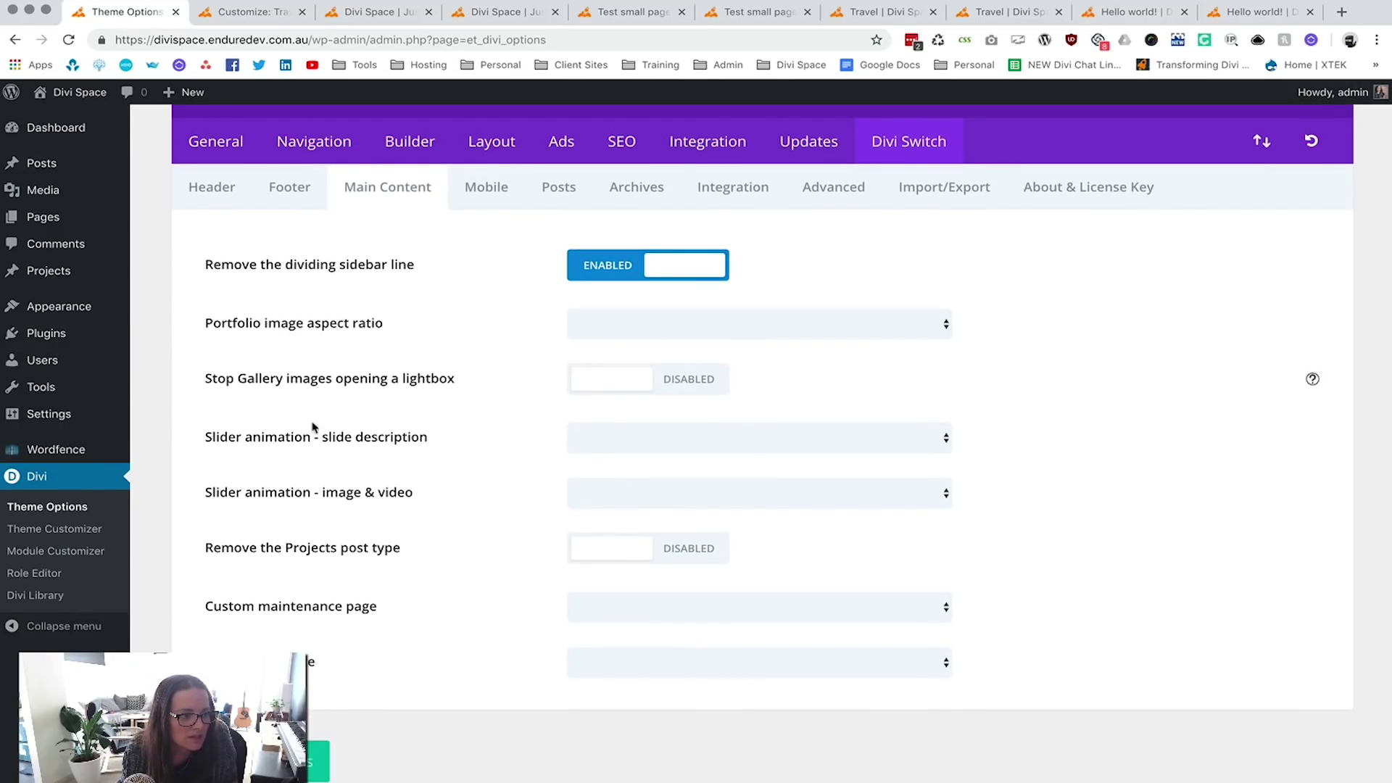
pyautogui.click(680, 550)
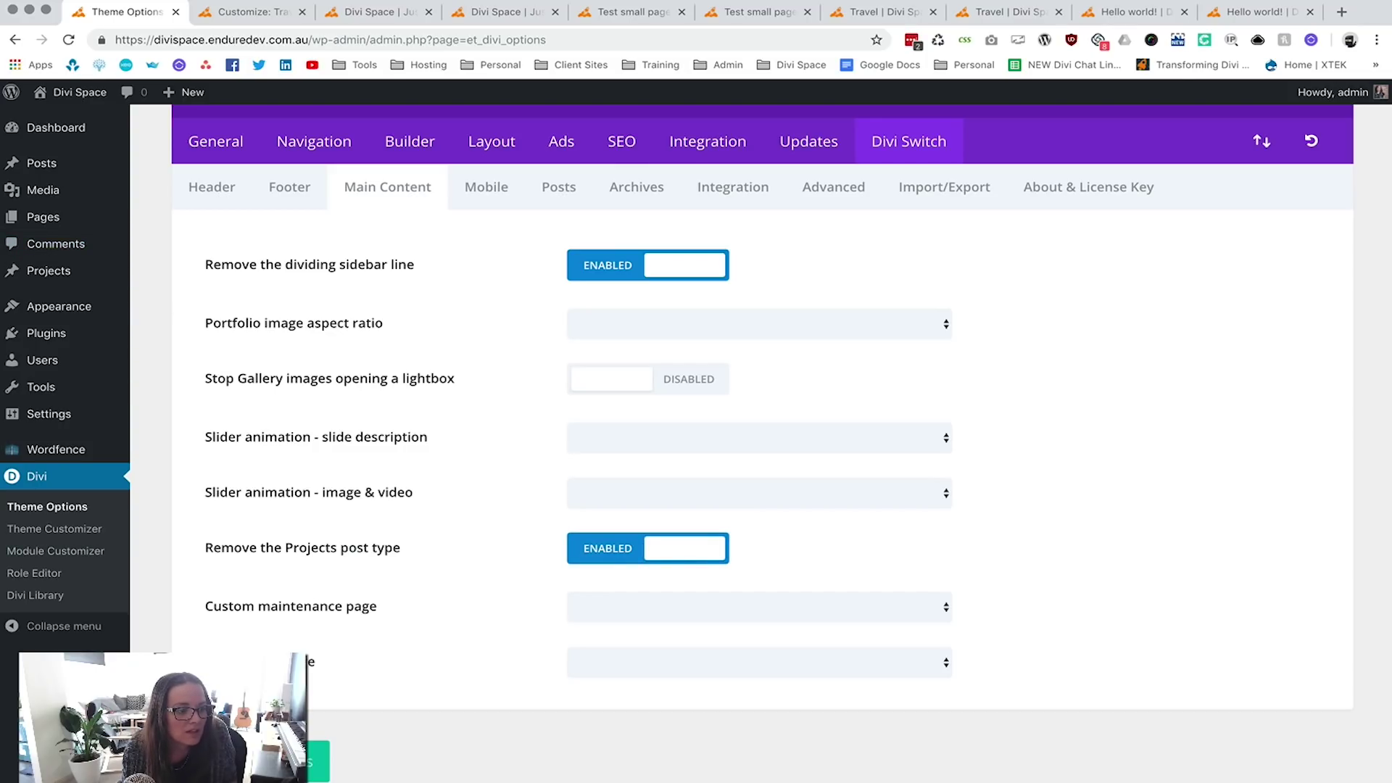
pyautogui.click(319, 761)
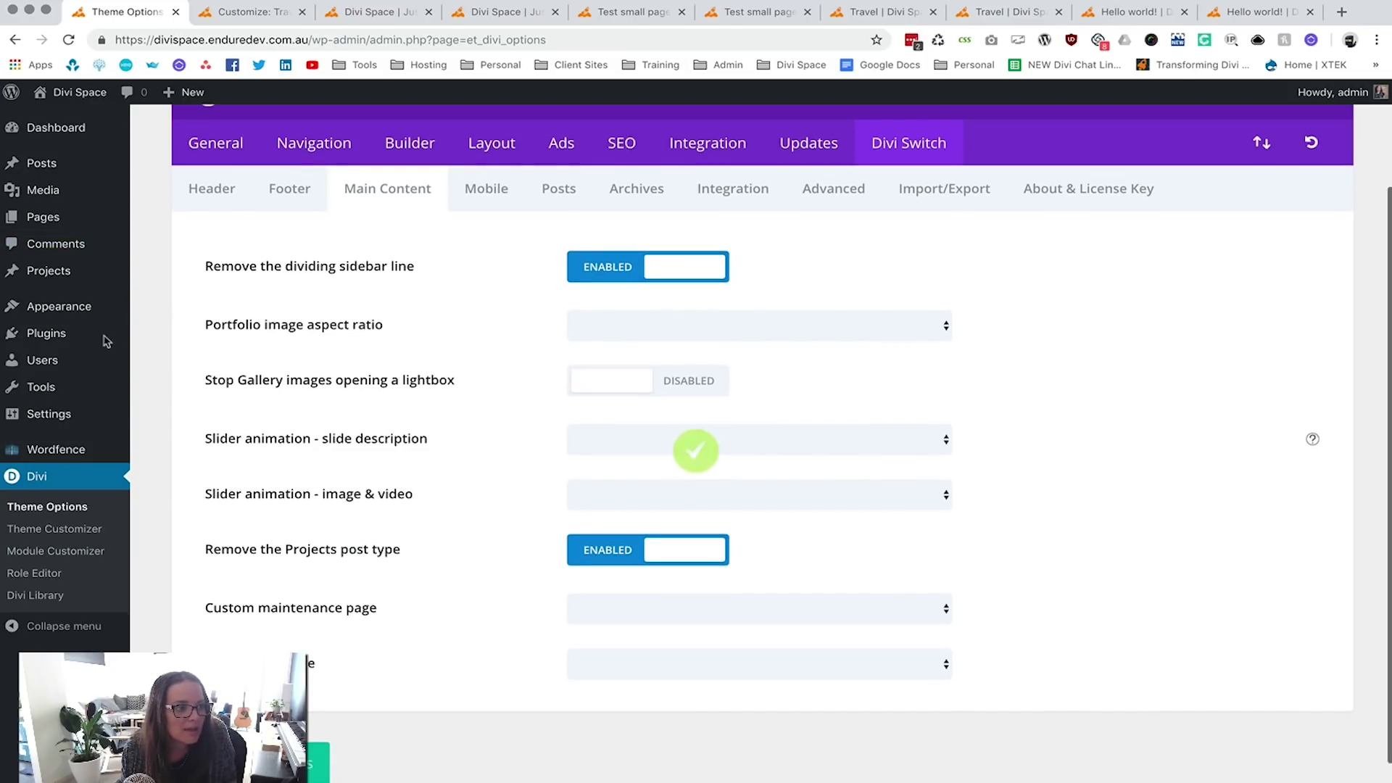
pyautogui.moveTo(58, 281)
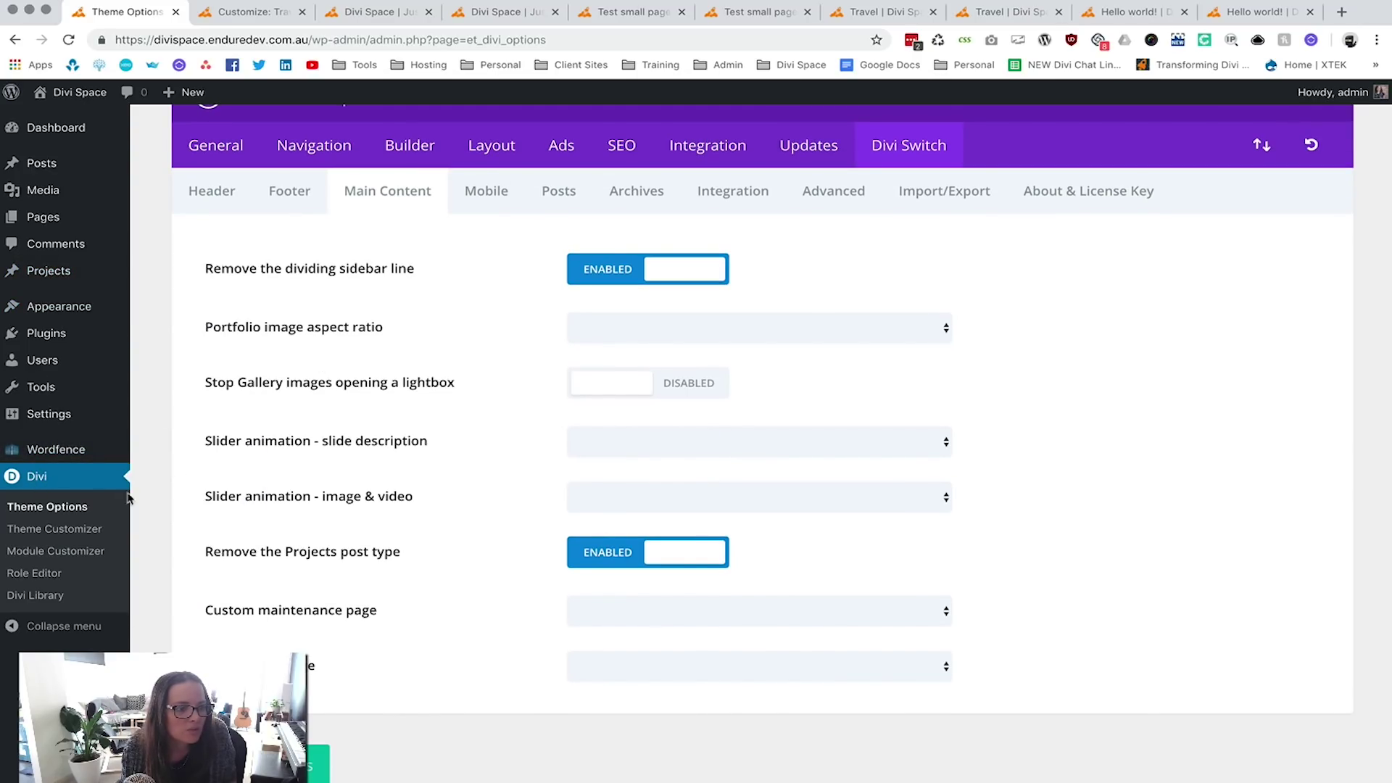
pyautogui.click(70, 493)
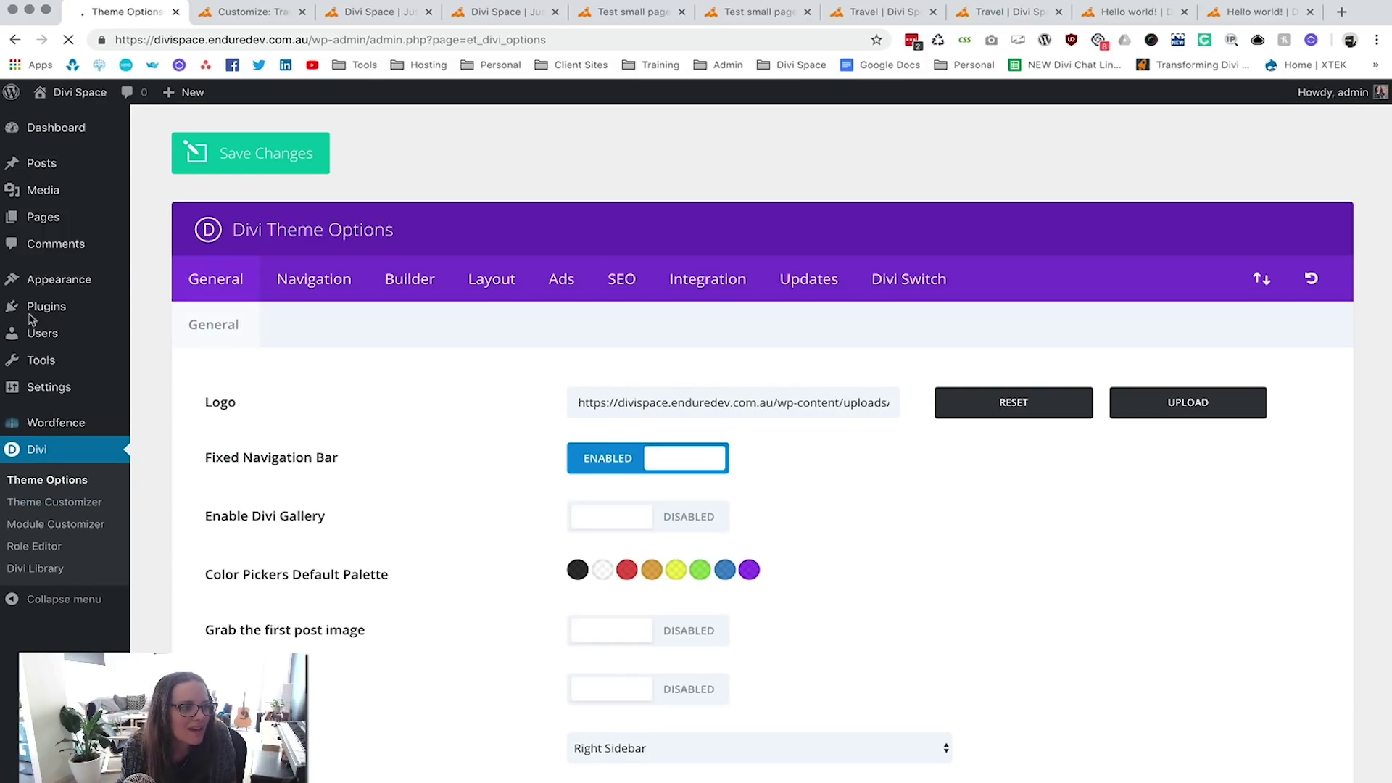
pyautogui.click(913, 277)
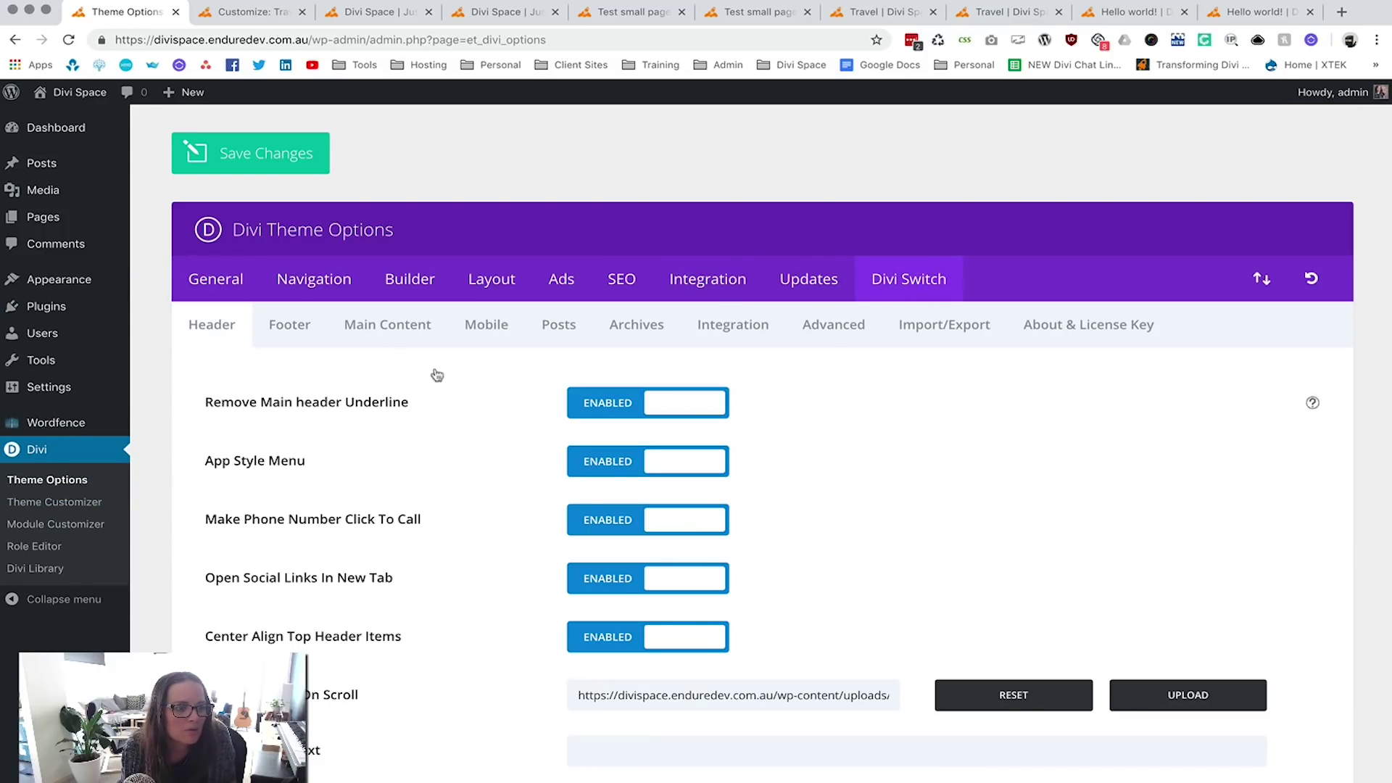
# Reload the Hello world! post to confirm its sidebar no longer has a dividing line.
pyautogui.click(398, 327)
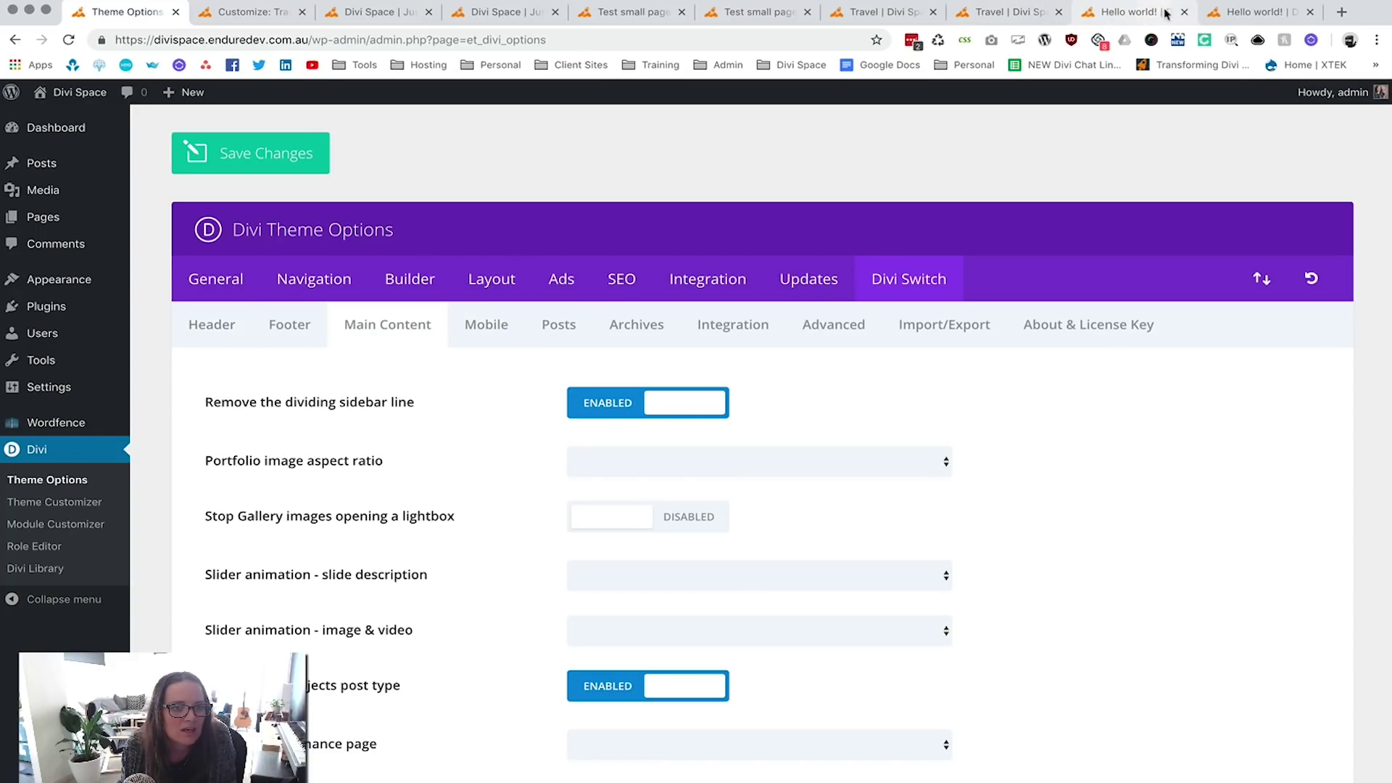
pyautogui.click(1103, 15)
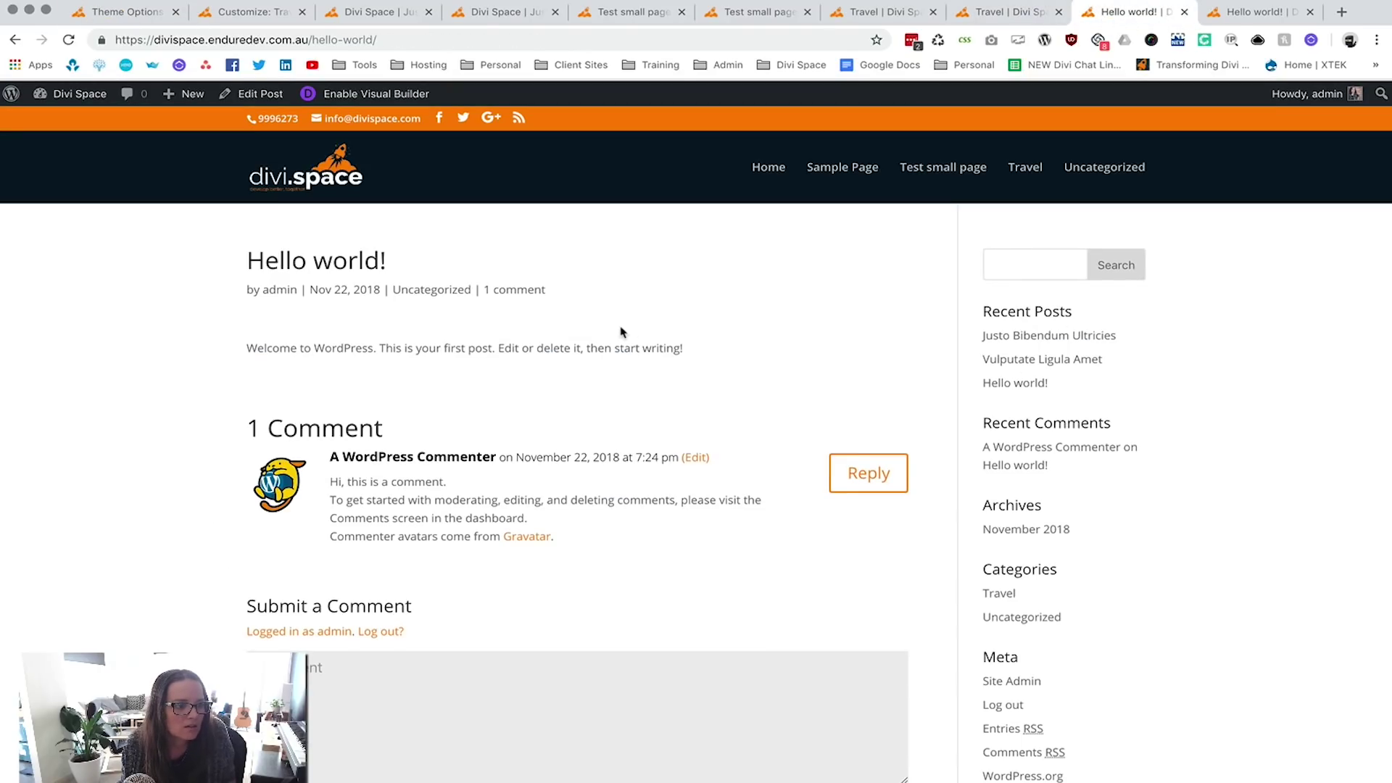
pyautogui.press('super+r')
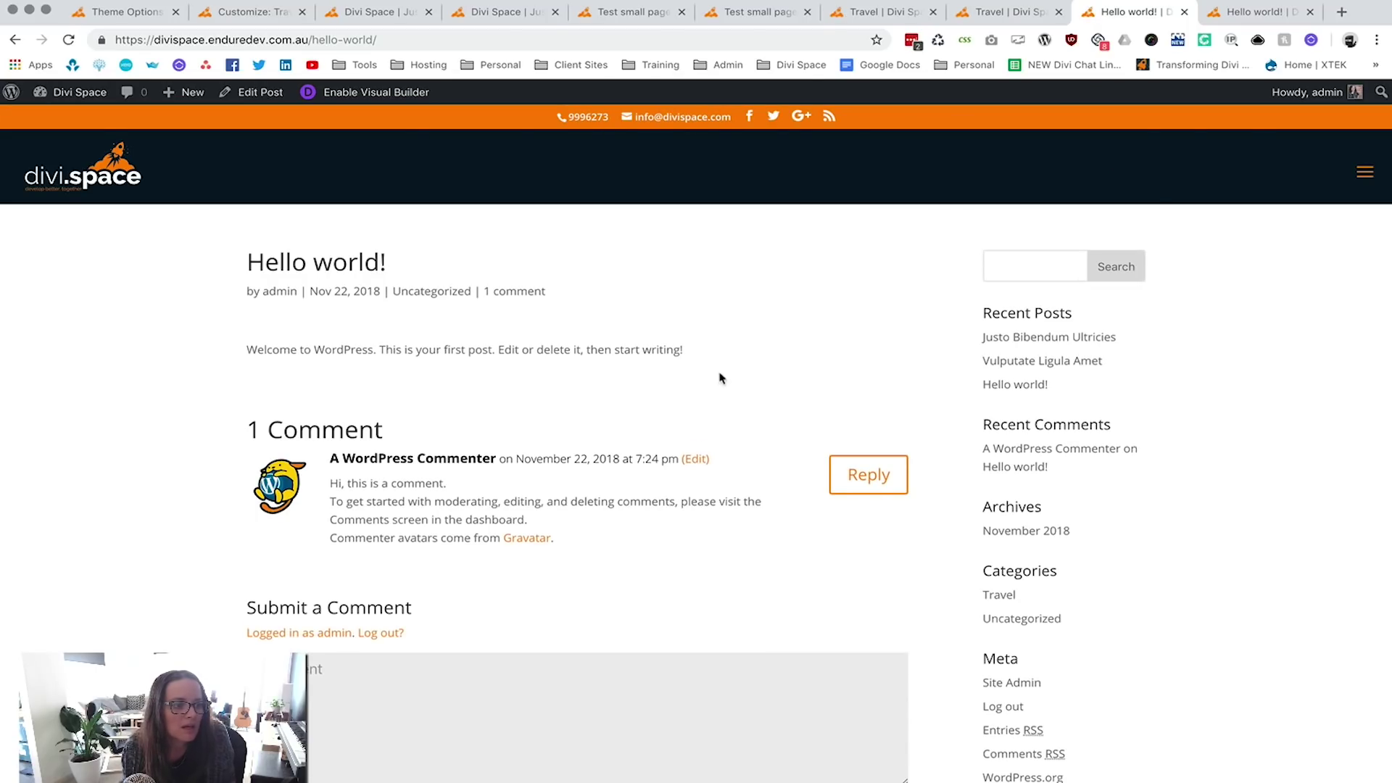
pyautogui.scroll(-3, 720, 378)
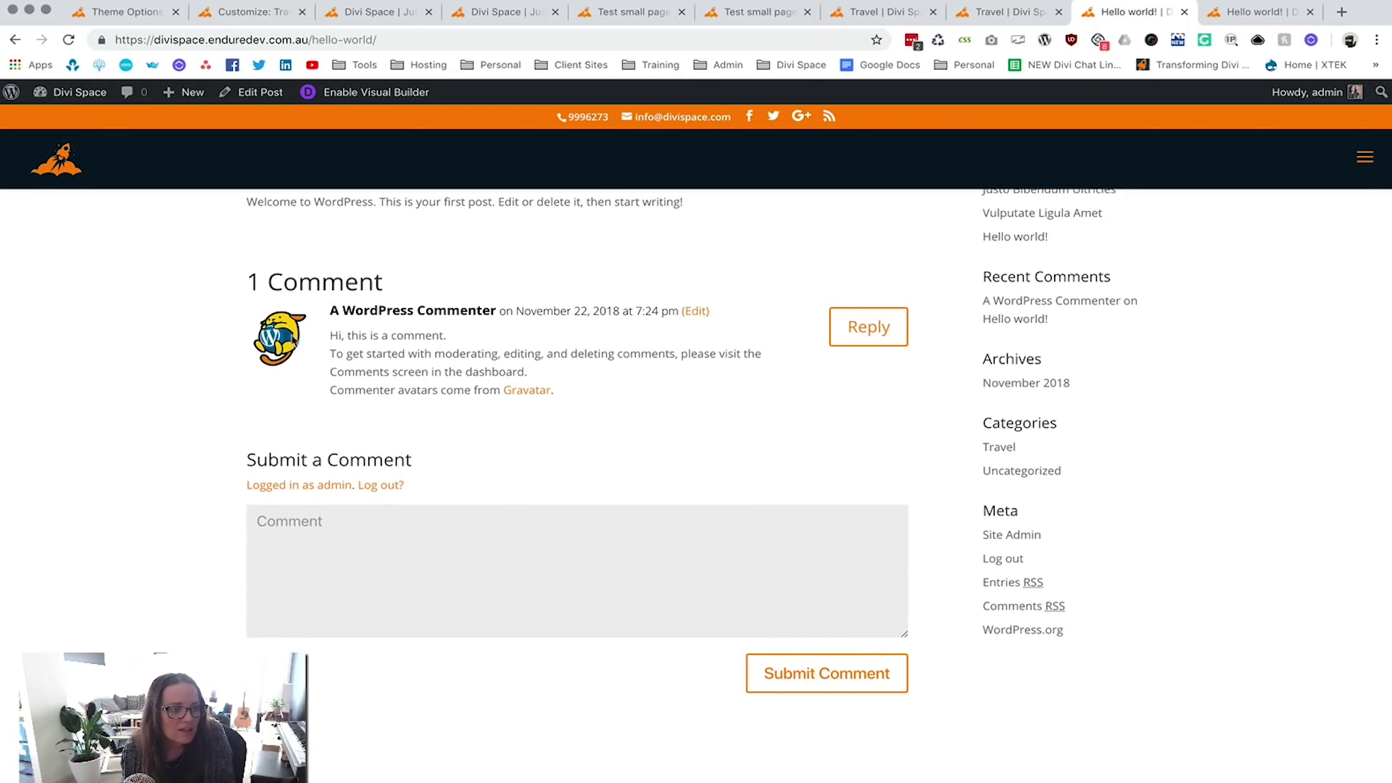
pyautogui.scroll(5, 311, 359)
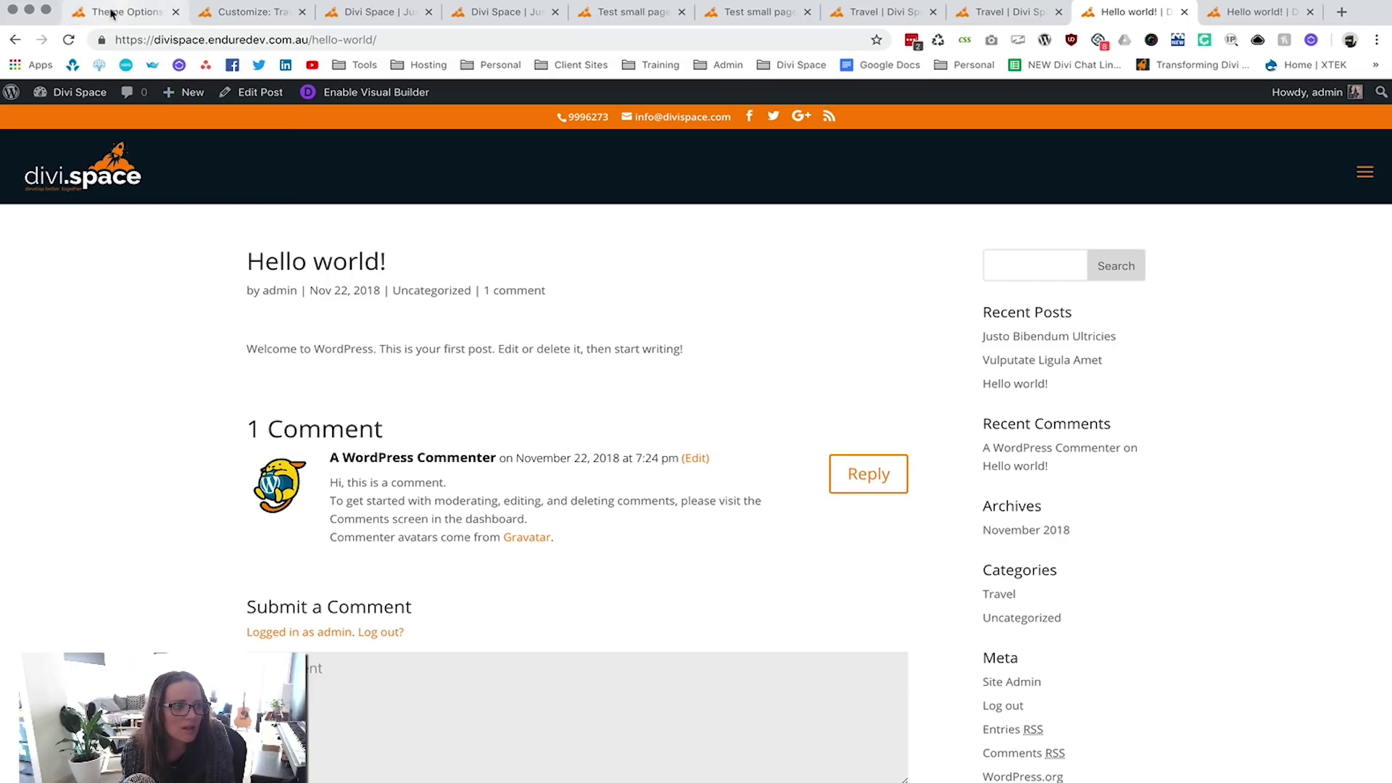
pyautogui.click(112, 14)
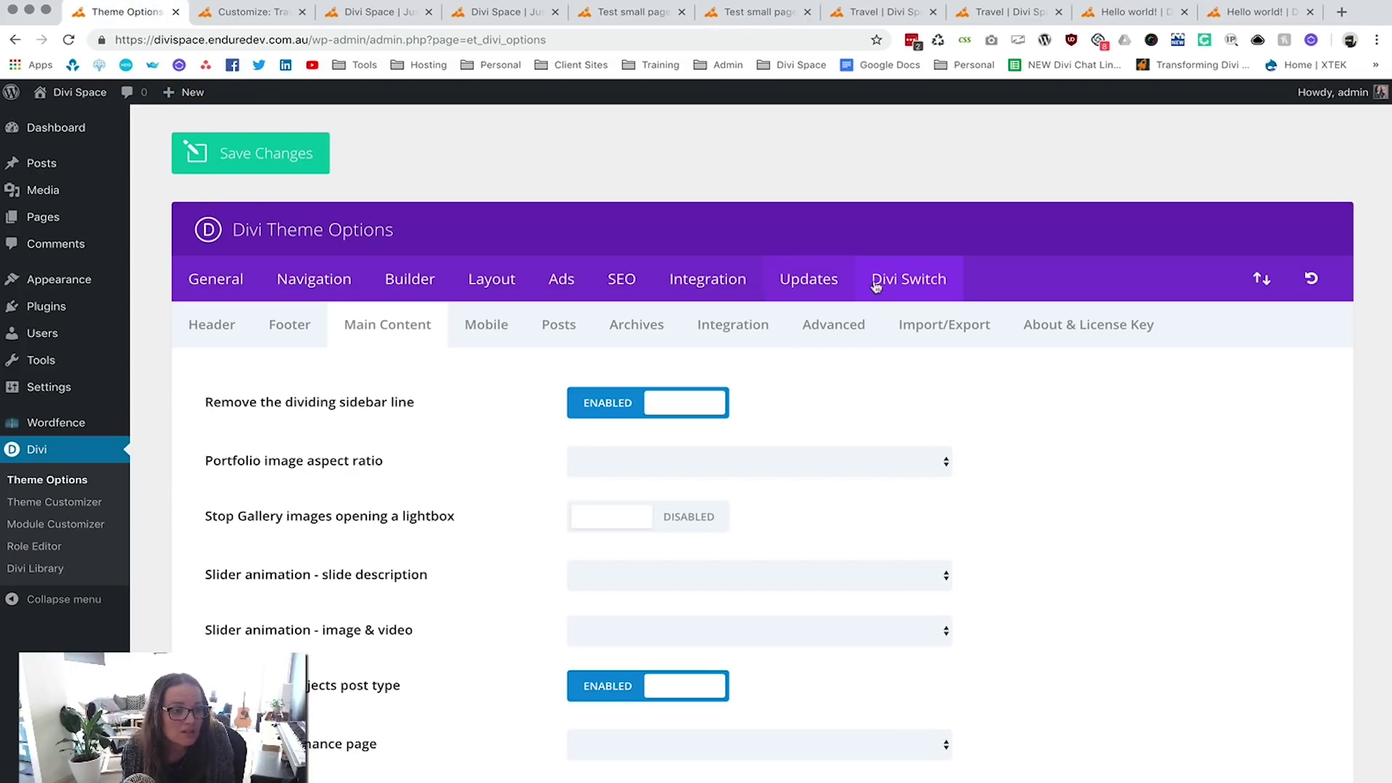
# Enable Add Comments in Toggle, save, and reload Hello world! to see the collapsed comments.
pyautogui.click(560, 326)
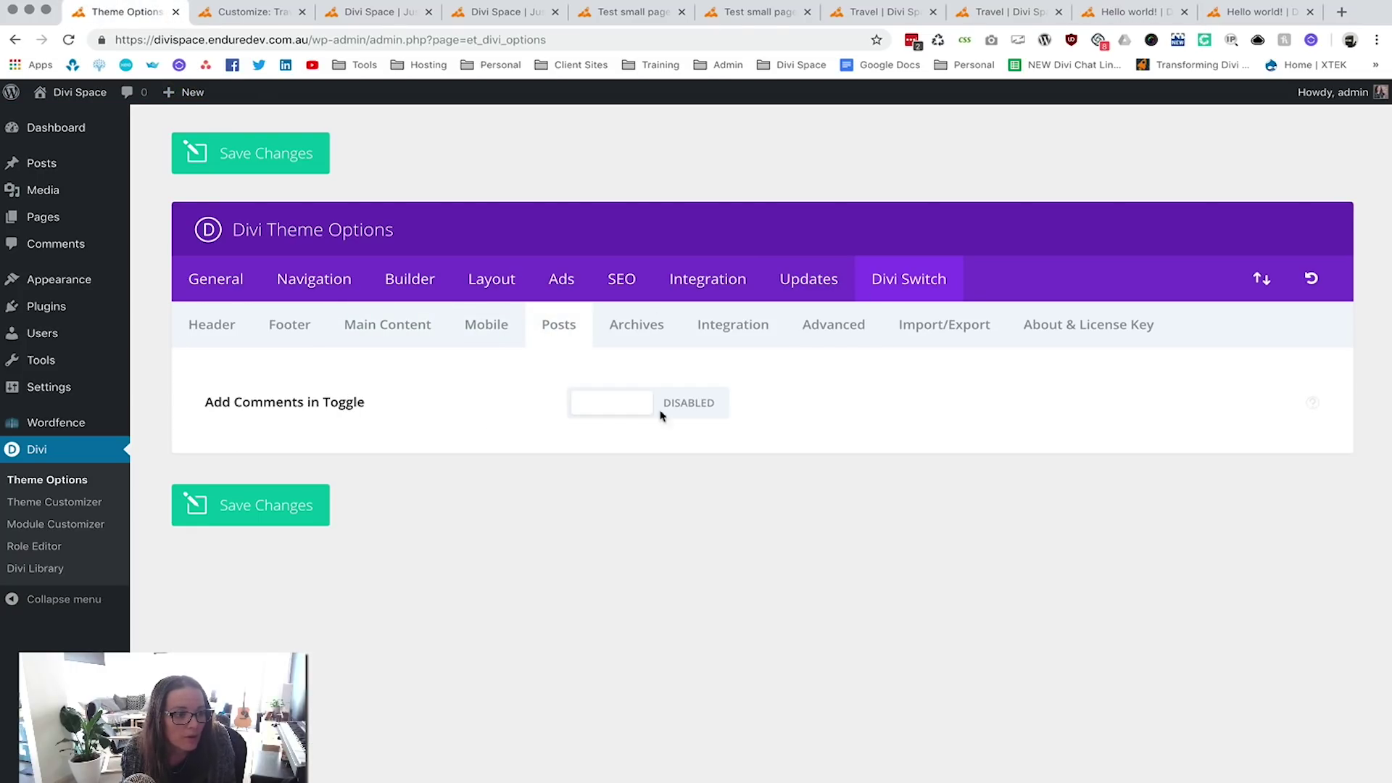
pyautogui.click(694, 409)
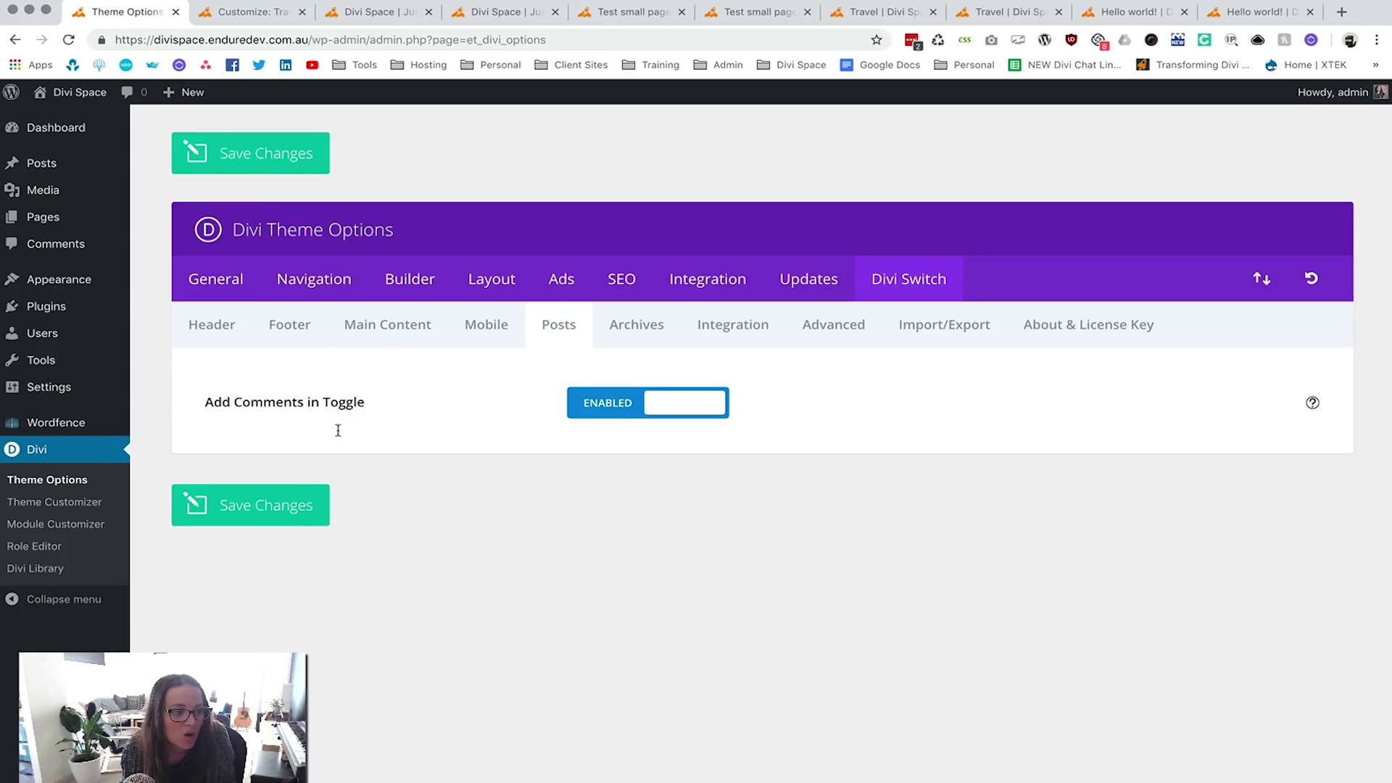
pyautogui.click(249, 505)
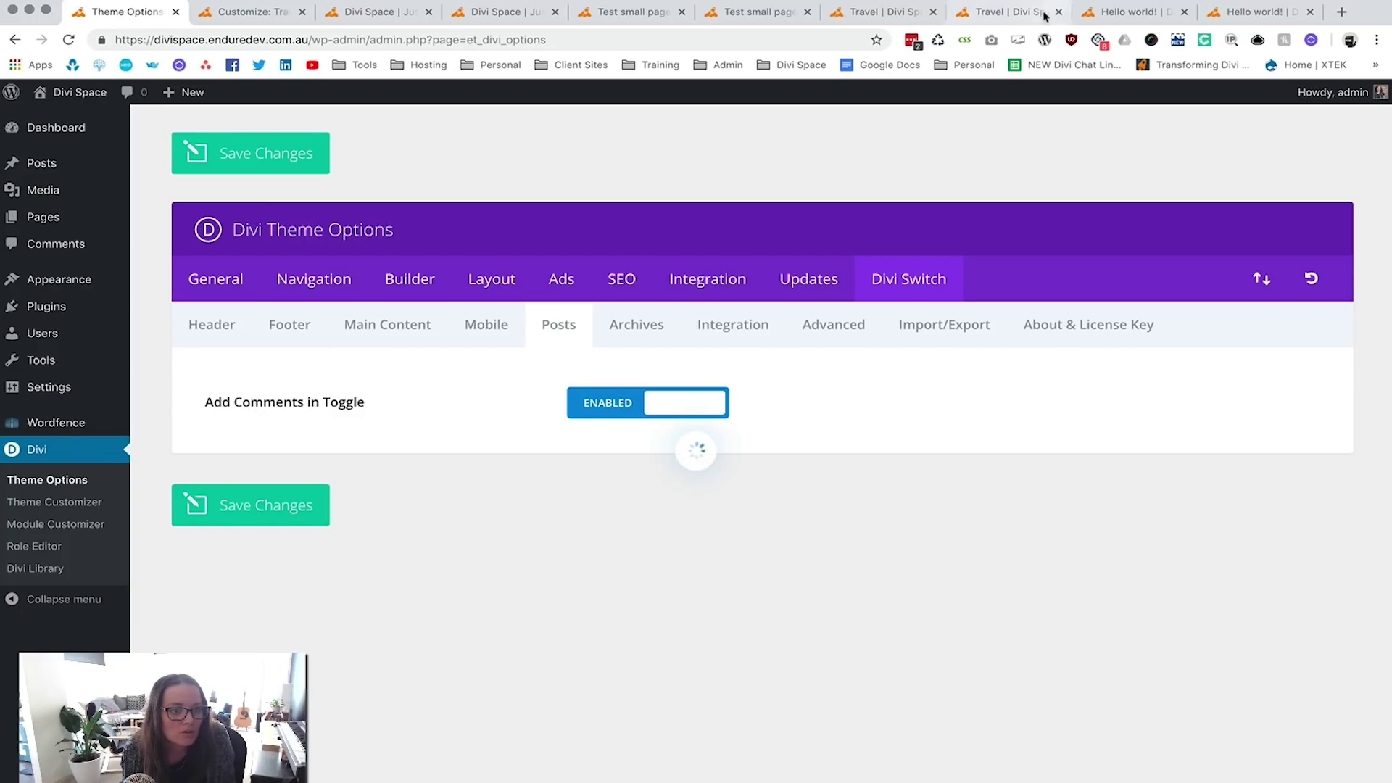
pyautogui.click(1123, 15)
pyautogui.press('super+r')
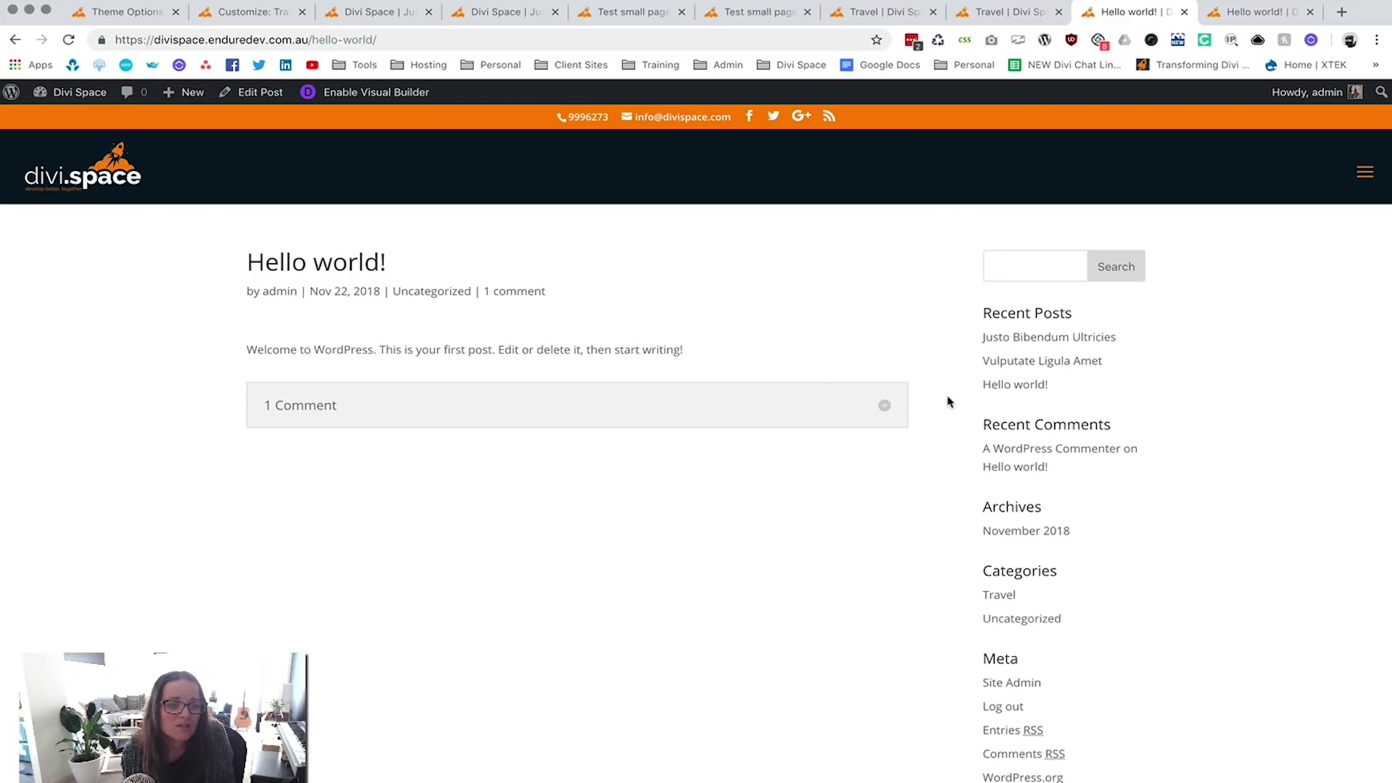
pyautogui.click(127, 11)
pyautogui.click(638, 327)
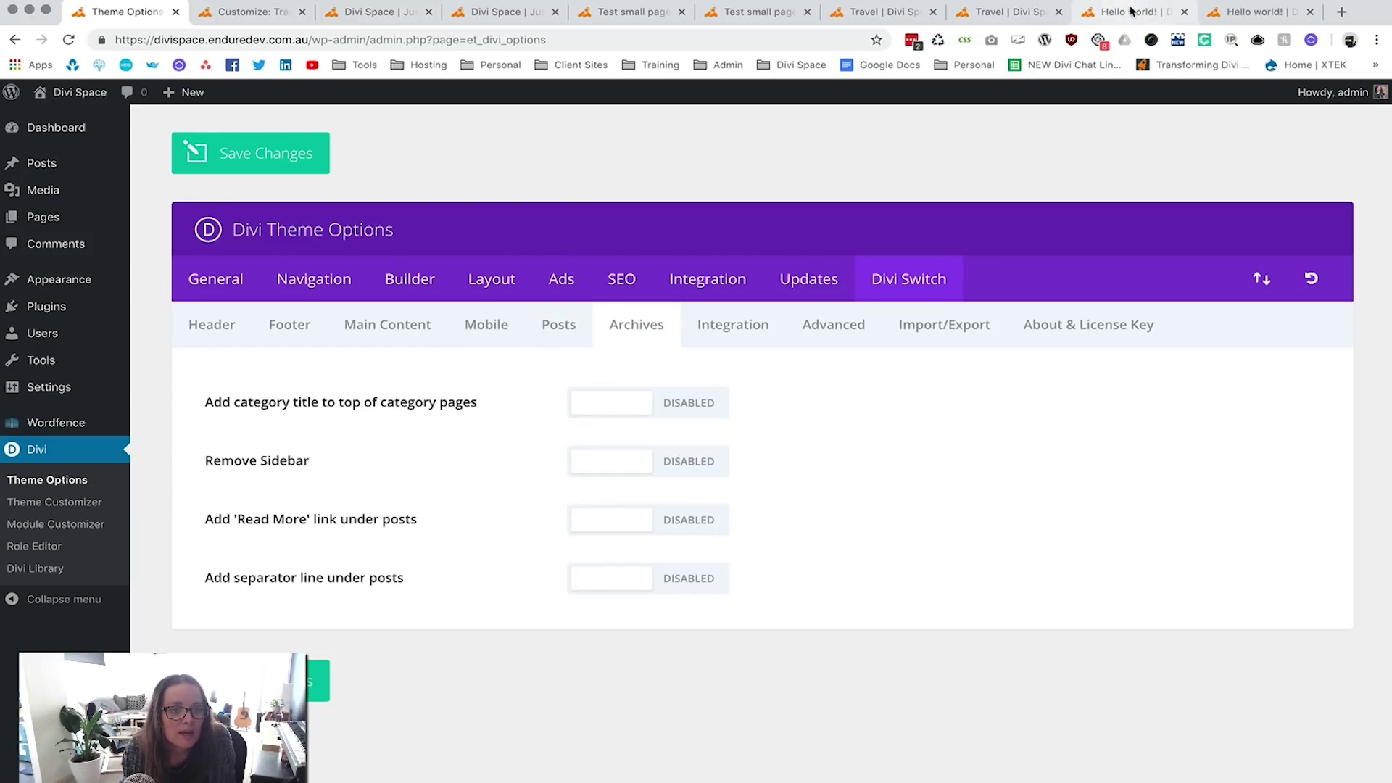
# Scroll through the Travel category archive, which lists posts with a sidebar and no title.
pyautogui.click(866, 12)
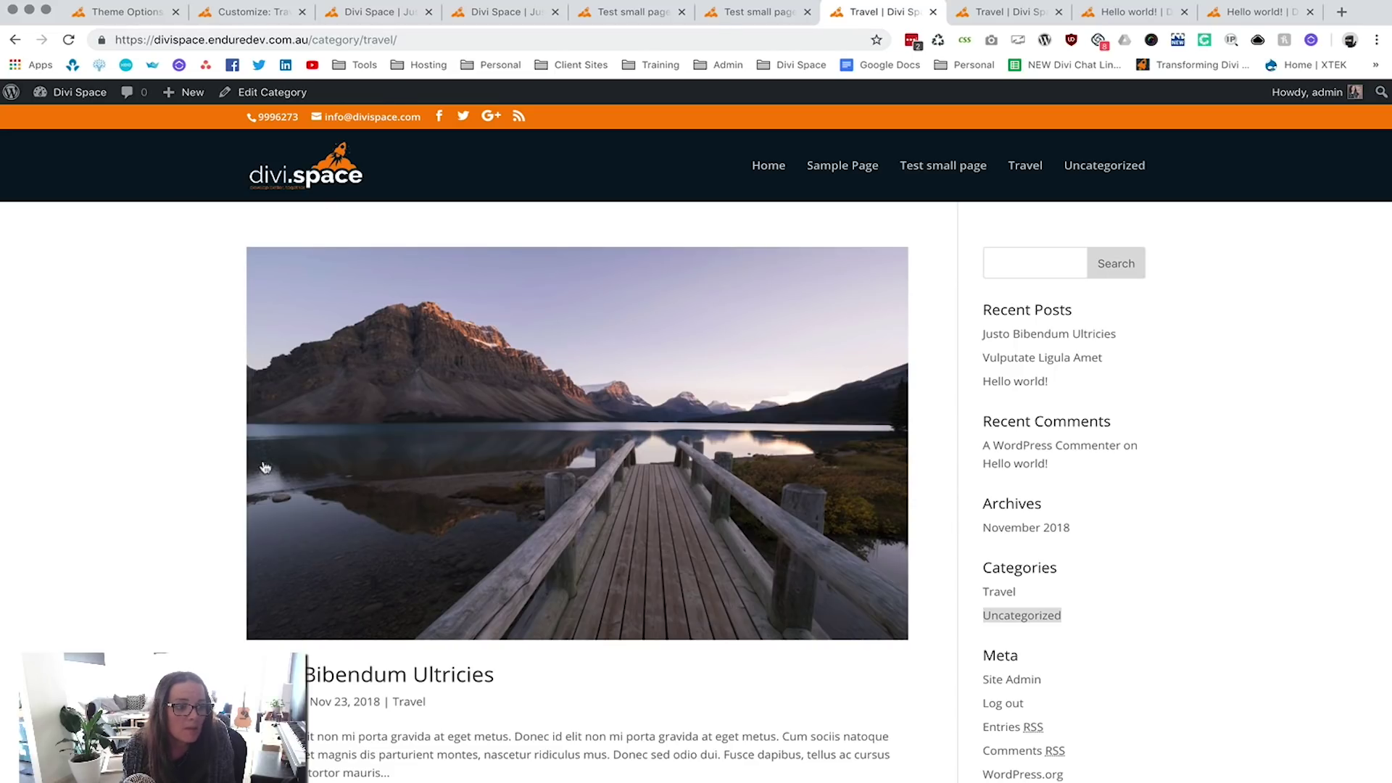
pyautogui.scroll(-5, 264, 467)
pyautogui.scroll(5, 264, 466)
pyautogui.scroll(-3, 316, 241)
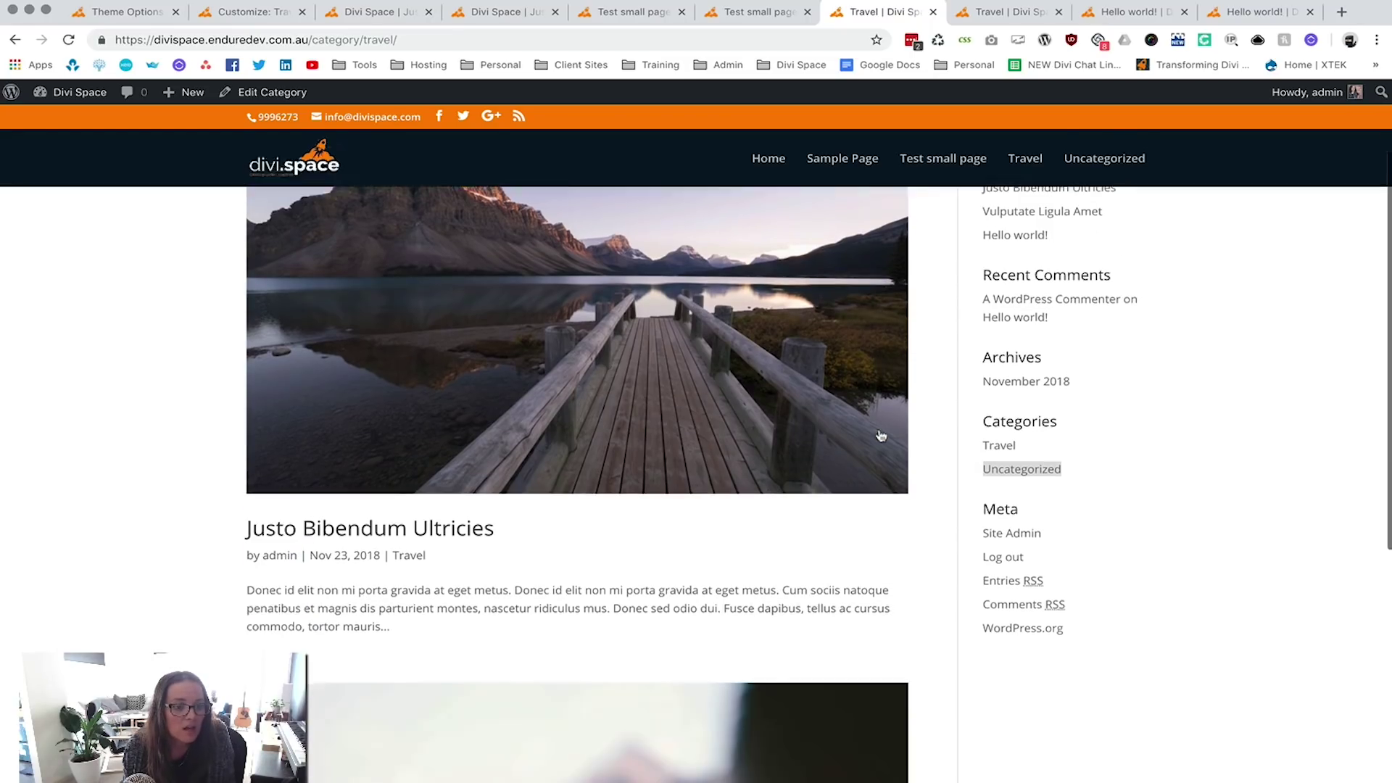
pyautogui.scroll(3, 317, 241)
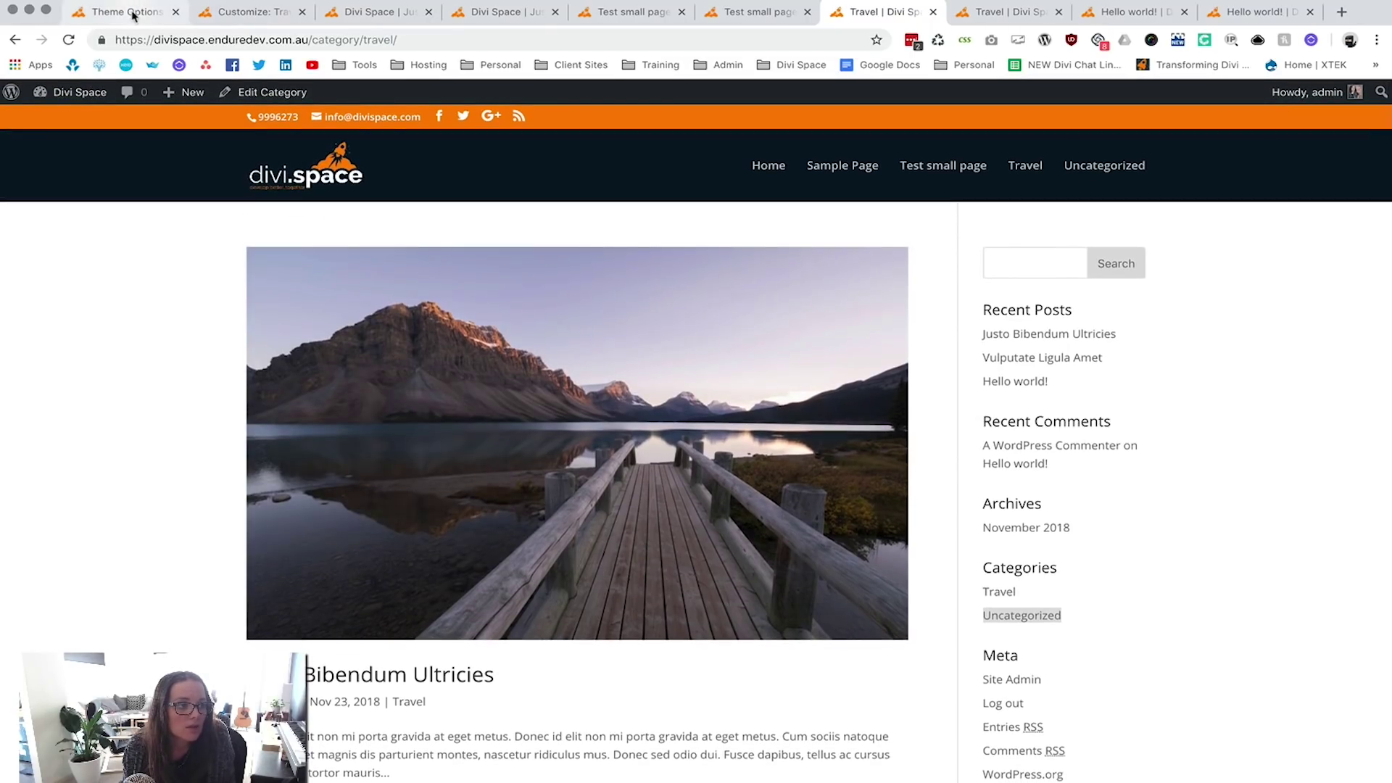
# Enable archive category titles, no sidebar, Read More links and separator lines, then reload Travel.
pyautogui.click(125, 11)
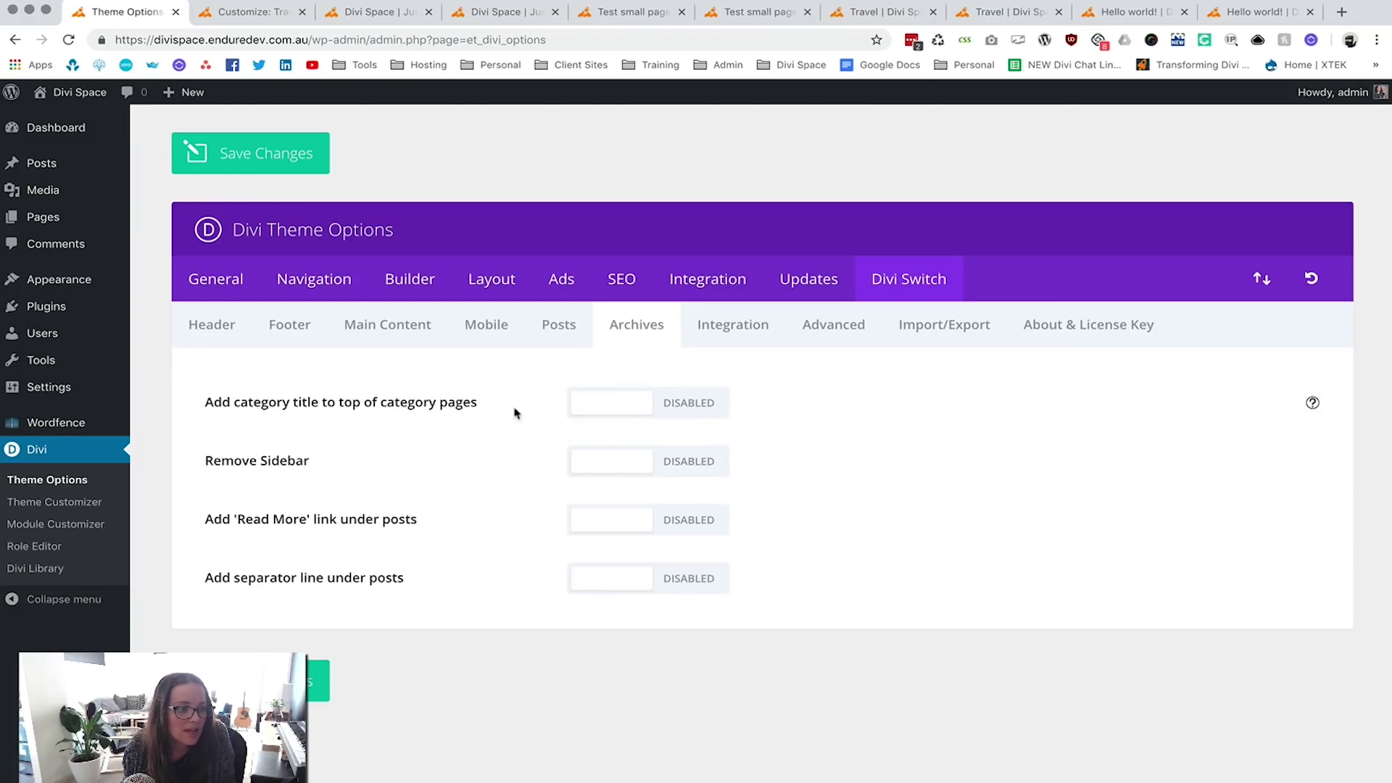
pyautogui.click(685, 413)
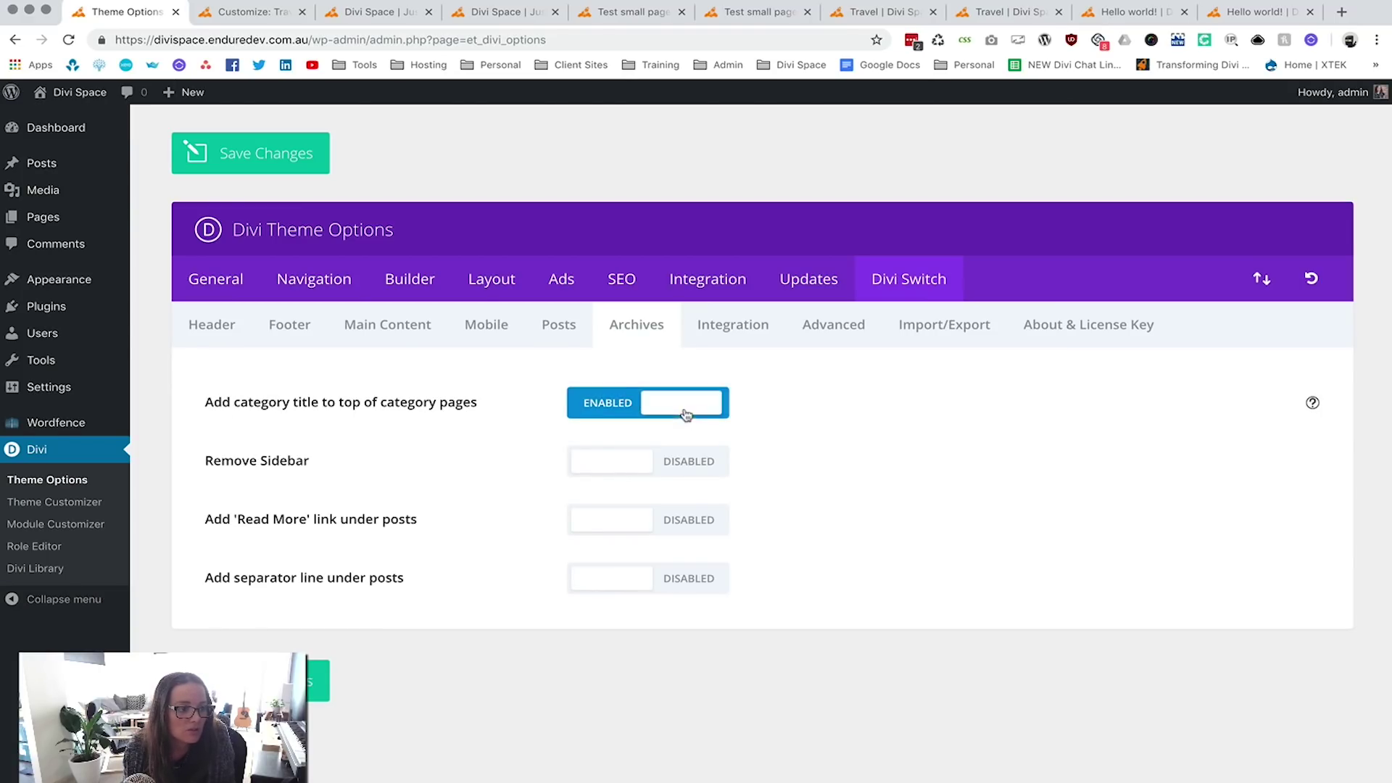
pyautogui.click(692, 473)
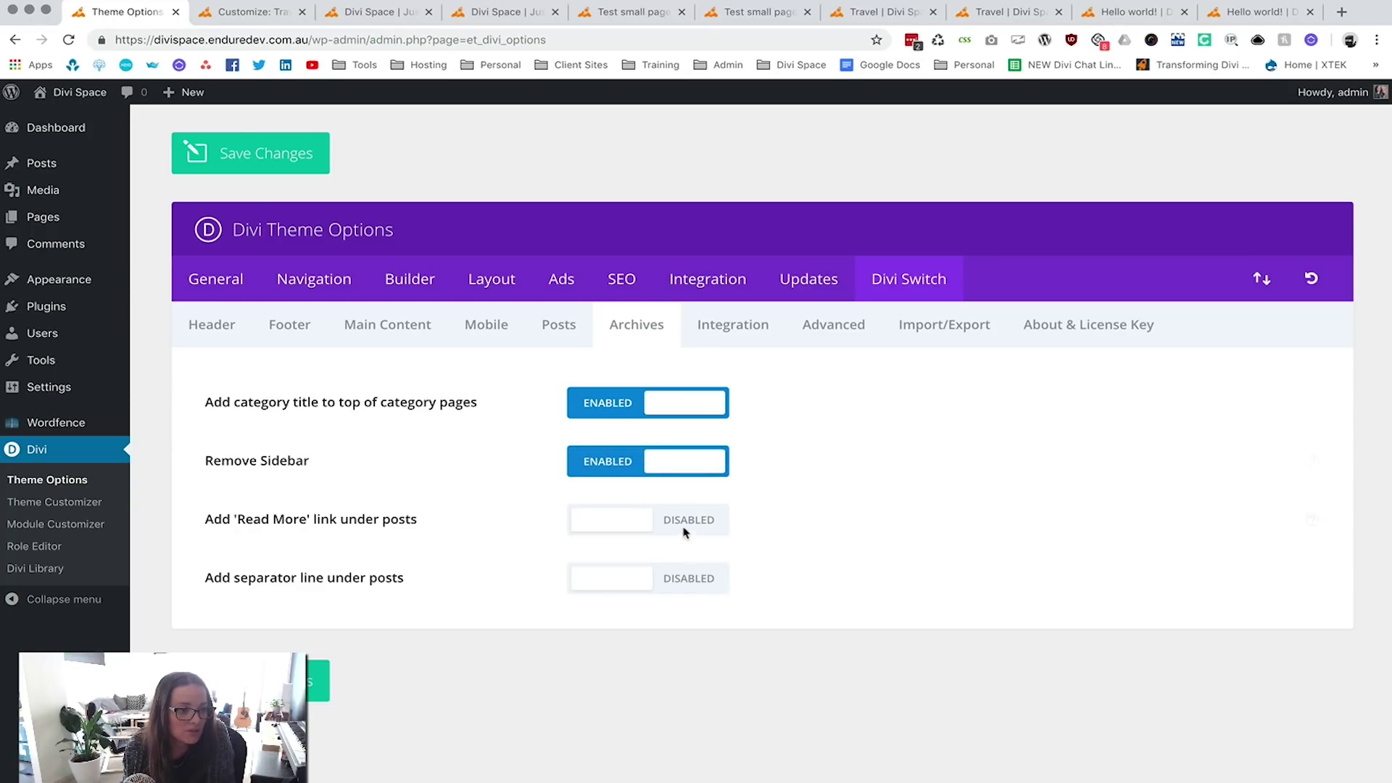
pyautogui.click(689, 527)
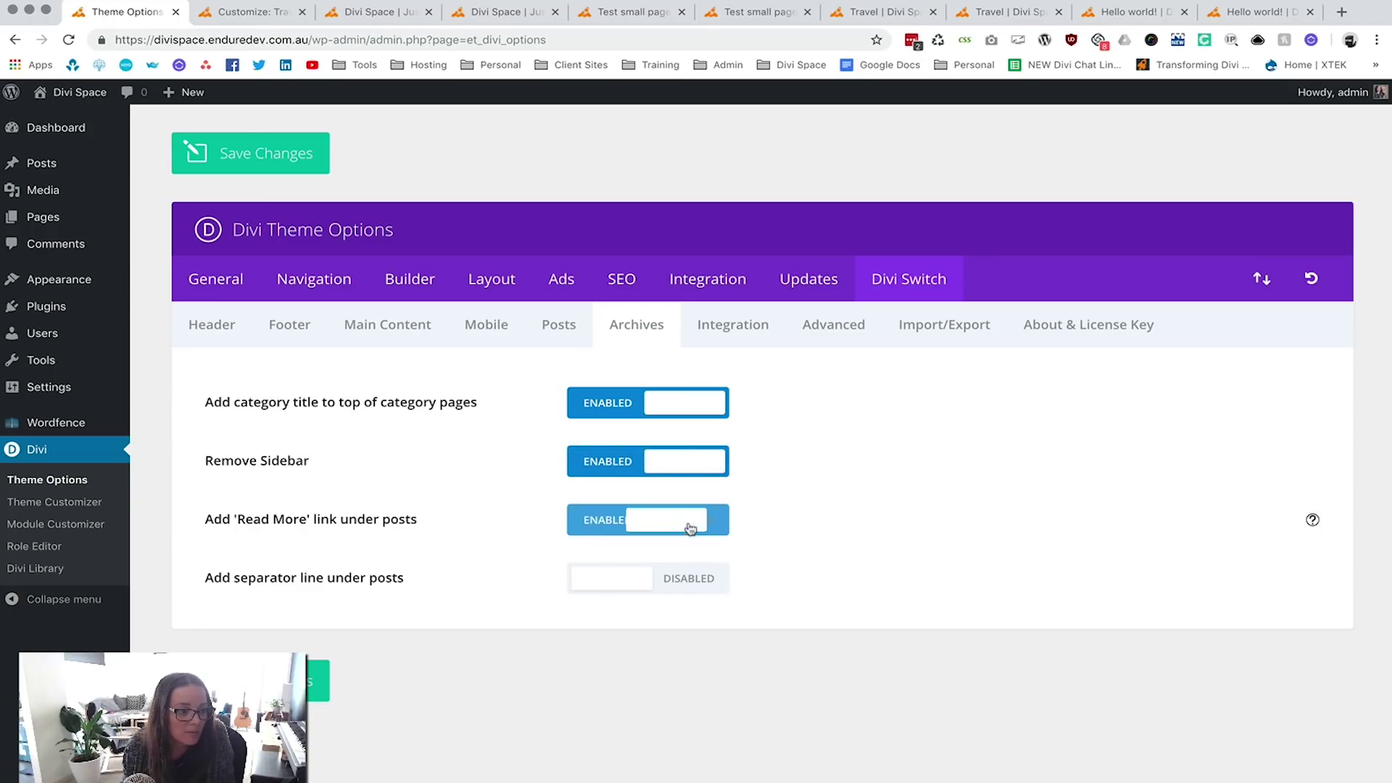
pyautogui.click(686, 589)
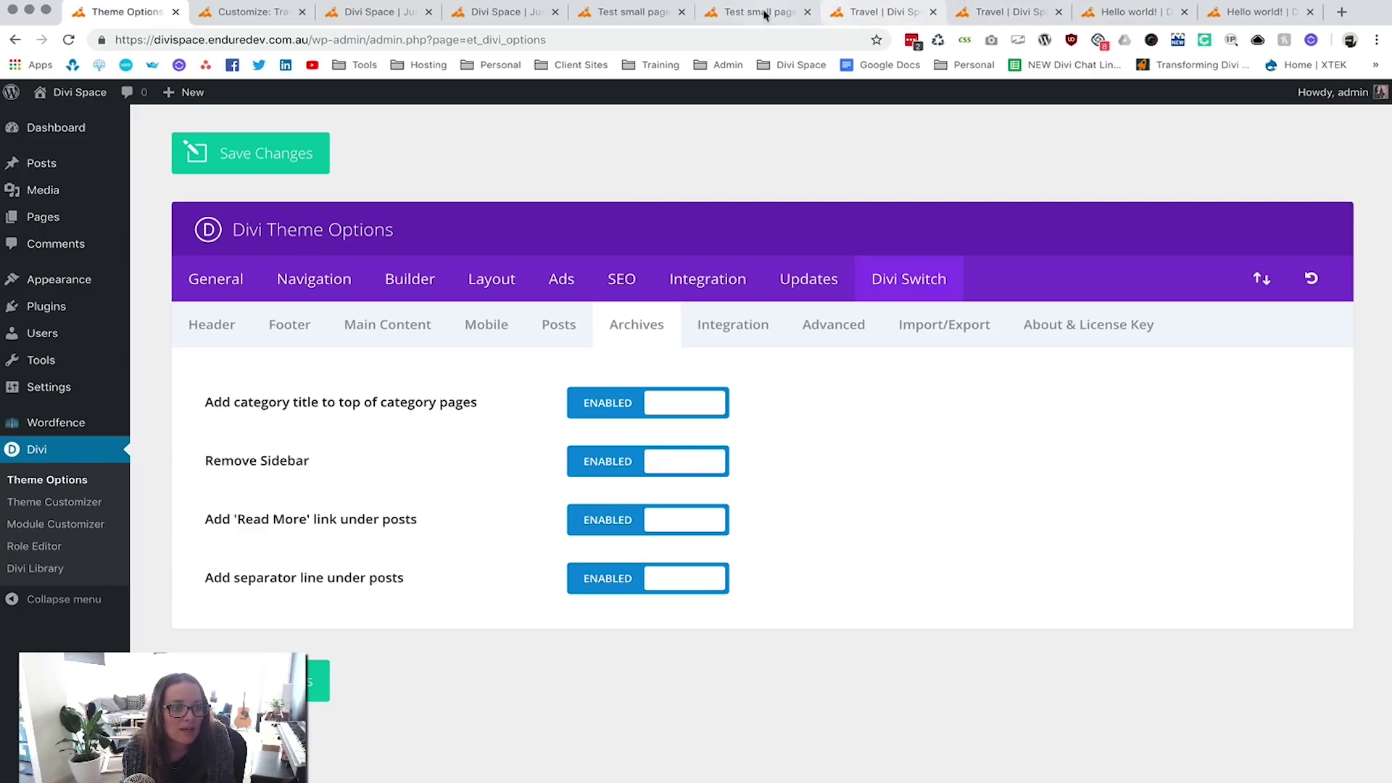
pyautogui.click(879, 13)
pyautogui.press('super+r')
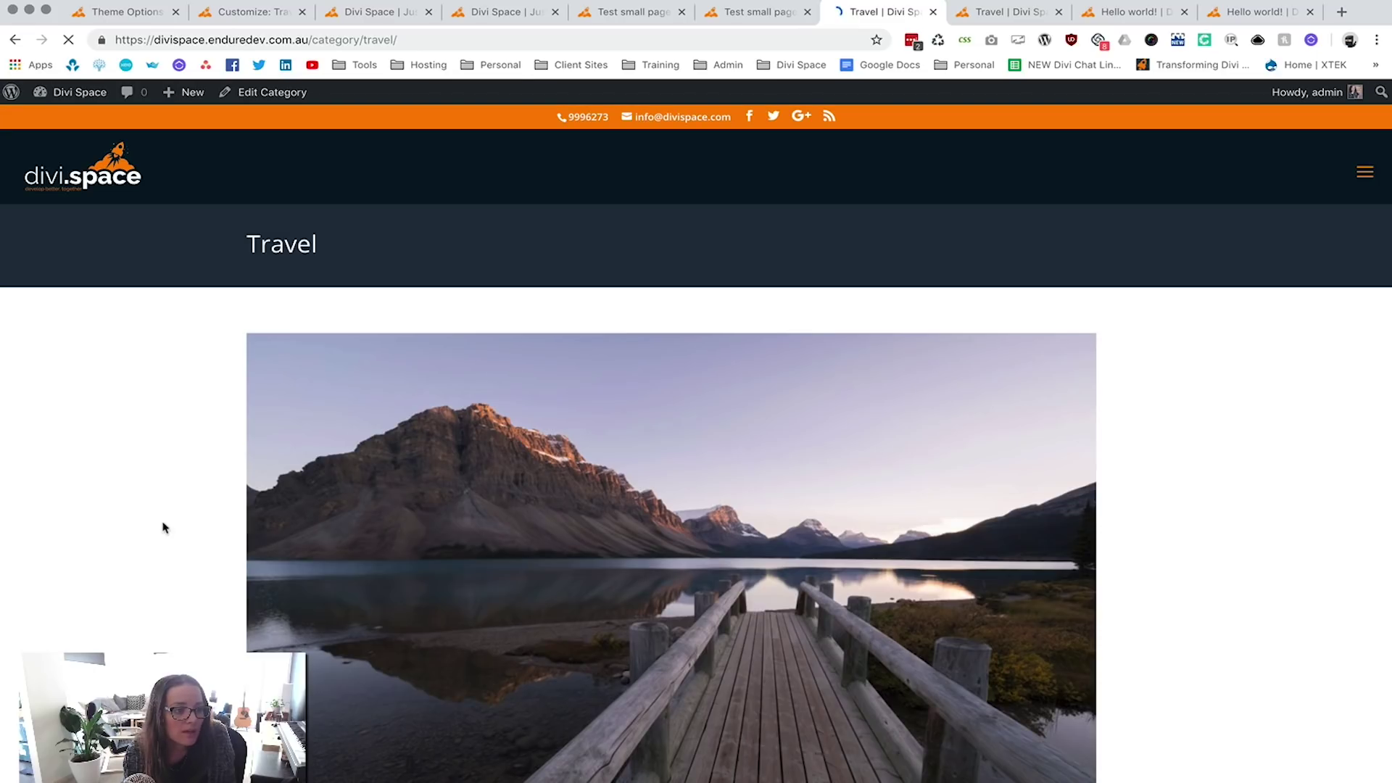
# Scroll the Travel archive to verify its title bar, full-width layout, Read More links and separators.
pyautogui.scroll(-1, 161, 528)
pyautogui.scroll(-3, 161, 527)
pyautogui.scroll(5, 310, 211)
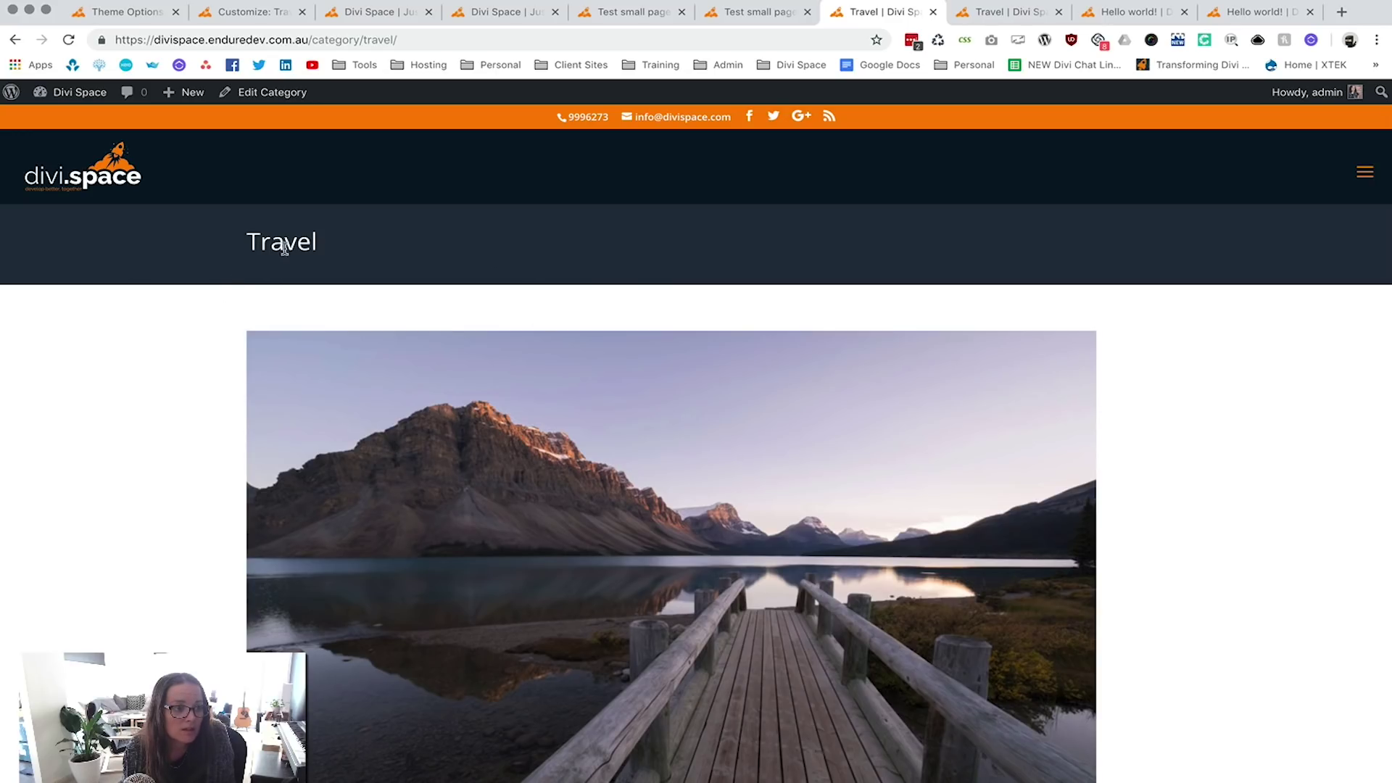
pyautogui.scroll(-1, 186, 347)
pyautogui.scroll(-5, 186, 347)
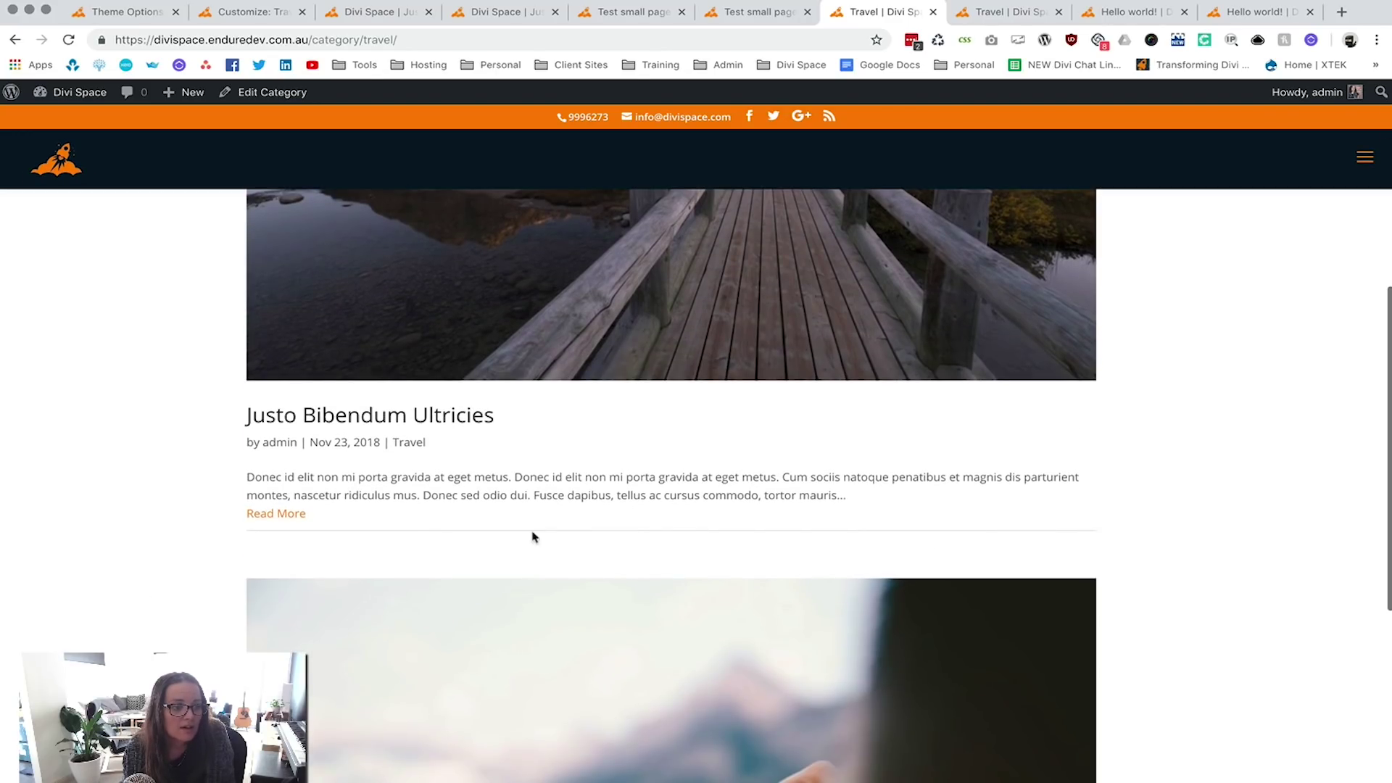
pyautogui.scroll(-1, 280, 520)
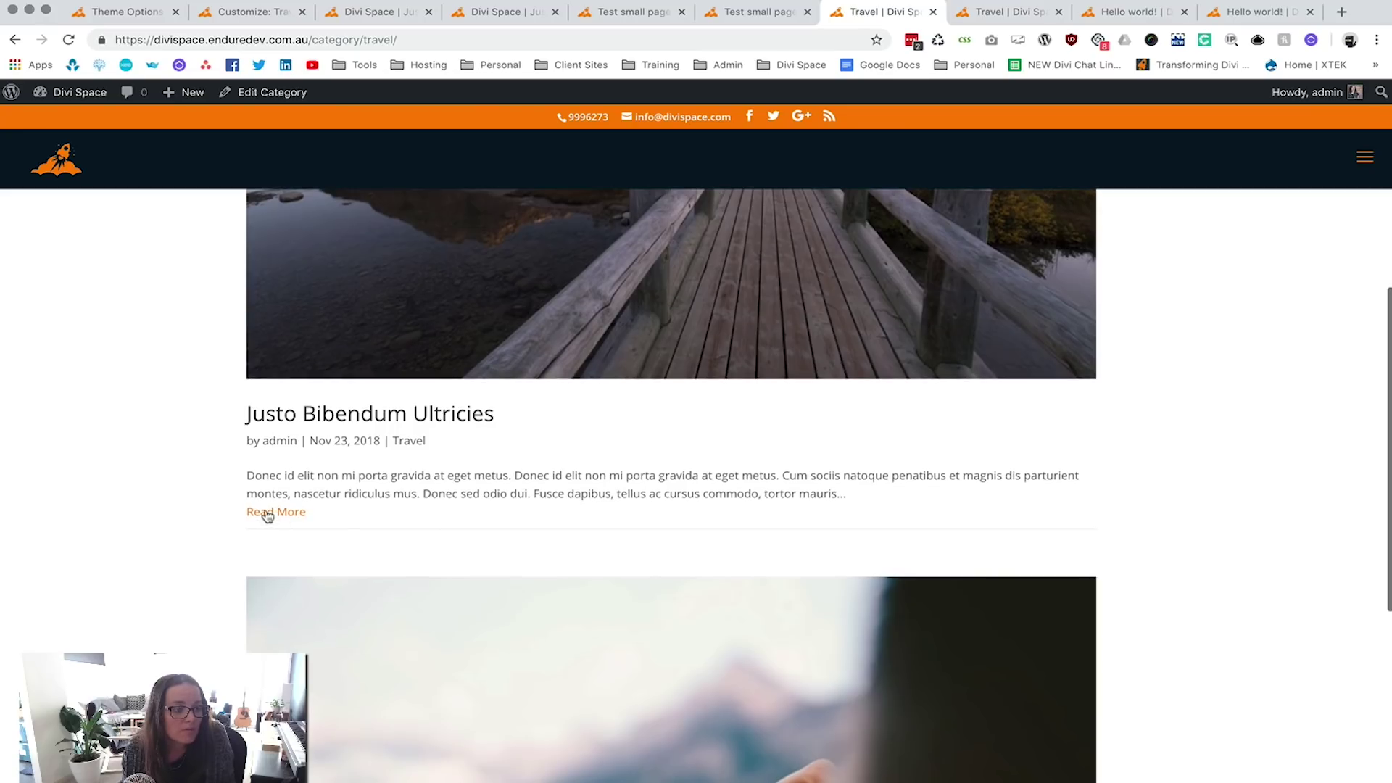
pyautogui.scroll(-5, 156, 459)
pyautogui.scroll(8, 155, 458)
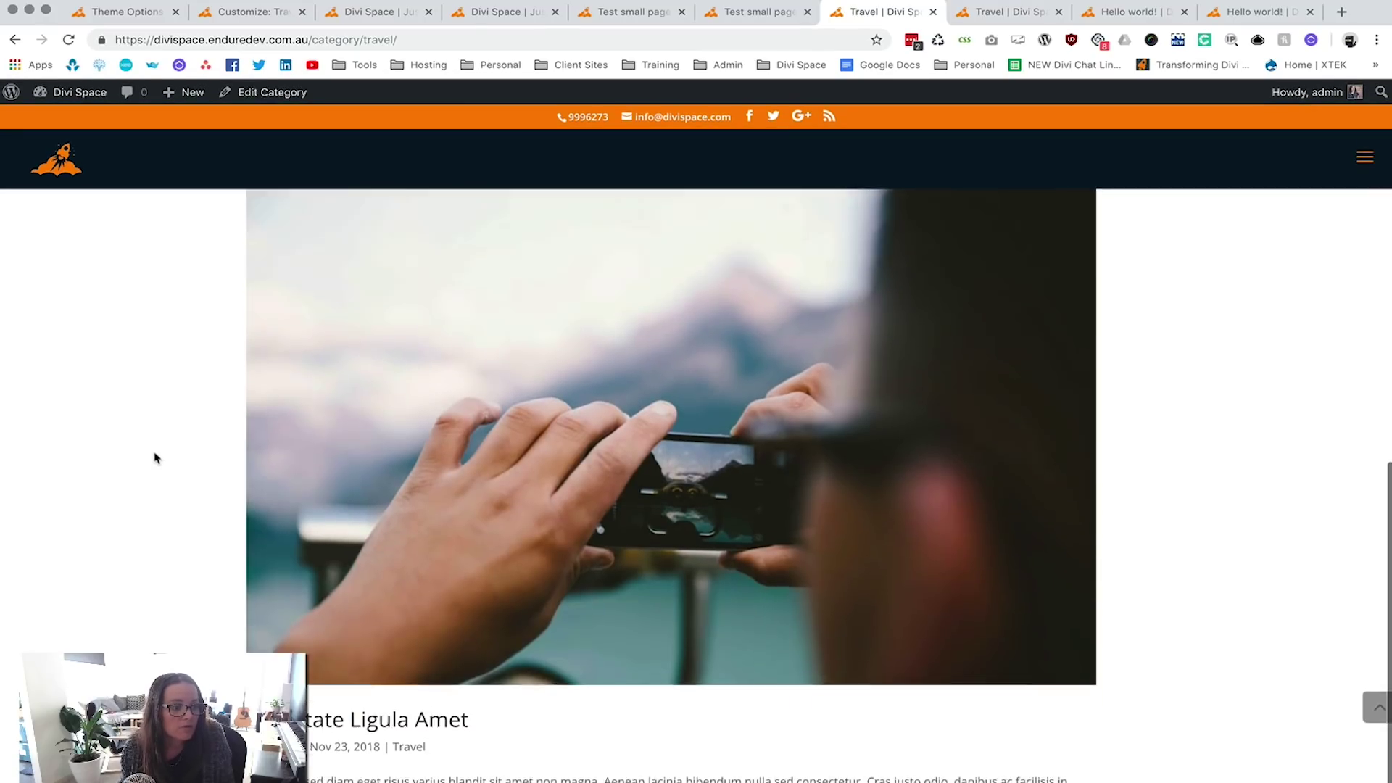
pyautogui.scroll(3, 154, 458)
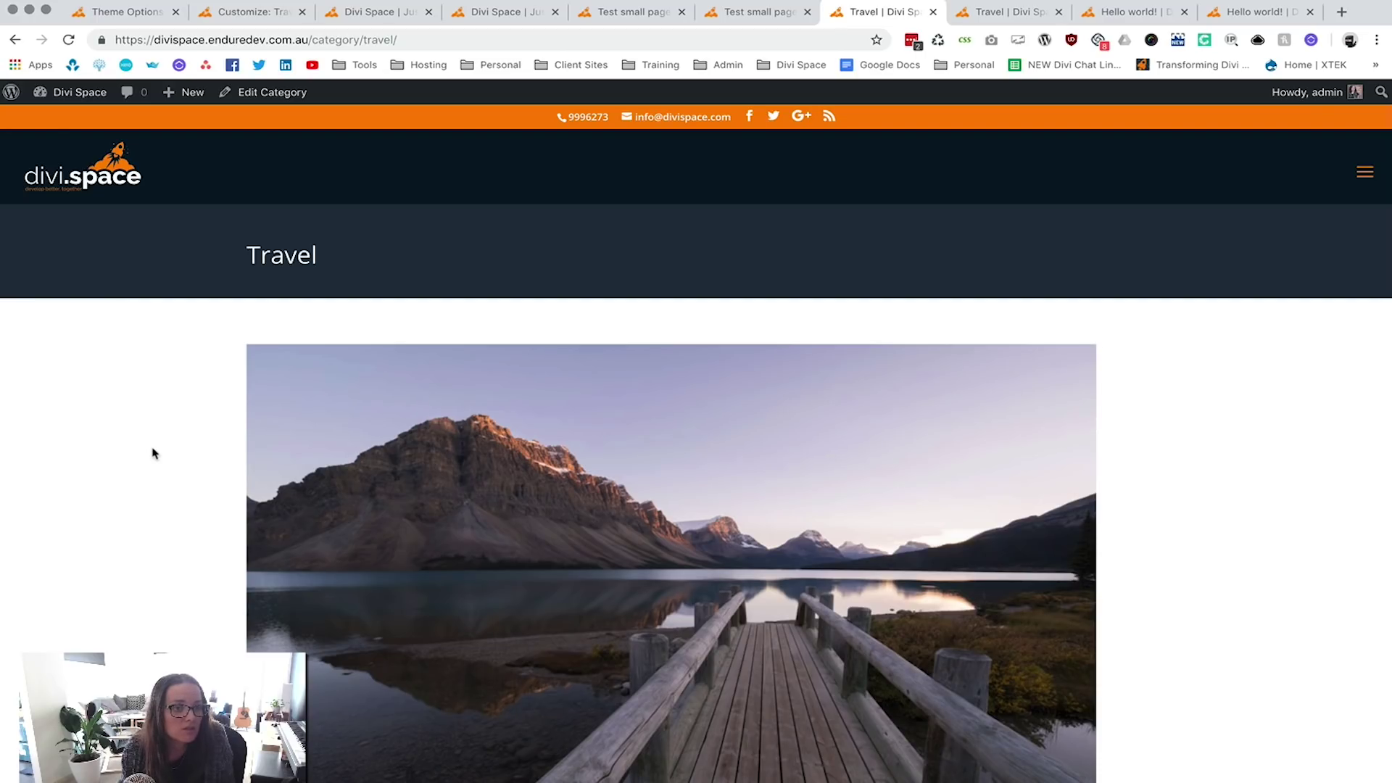
pyautogui.click(124, 13)
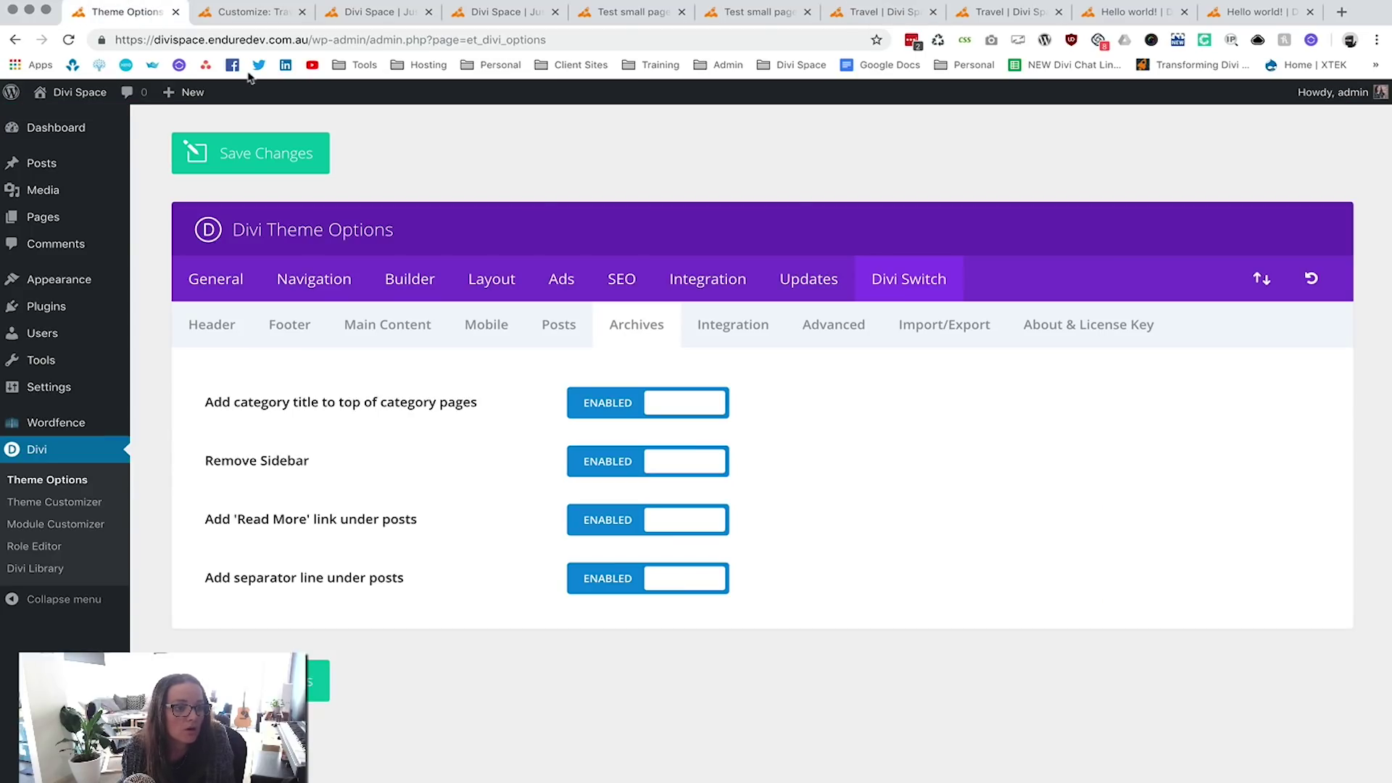
pyautogui.click(728, 325)
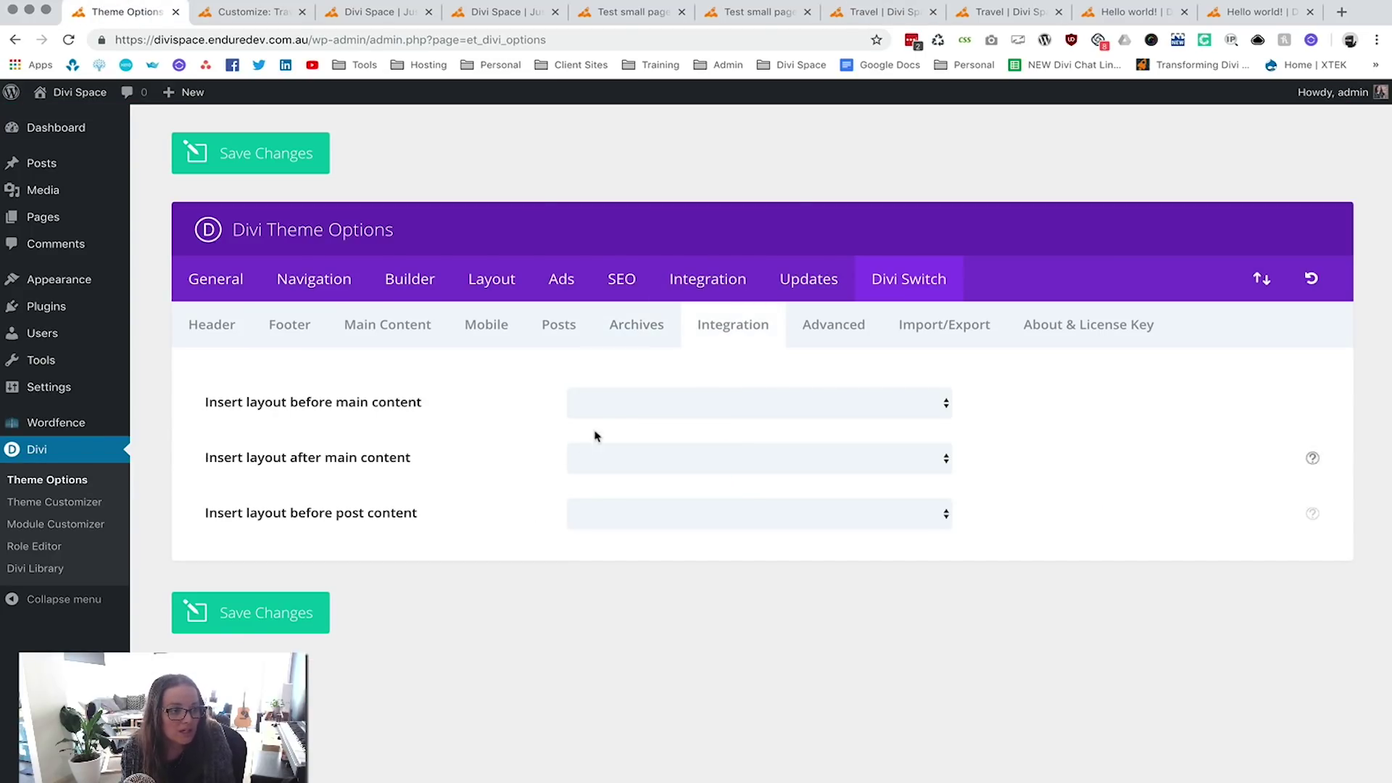
pyautogui.click(631, 402)
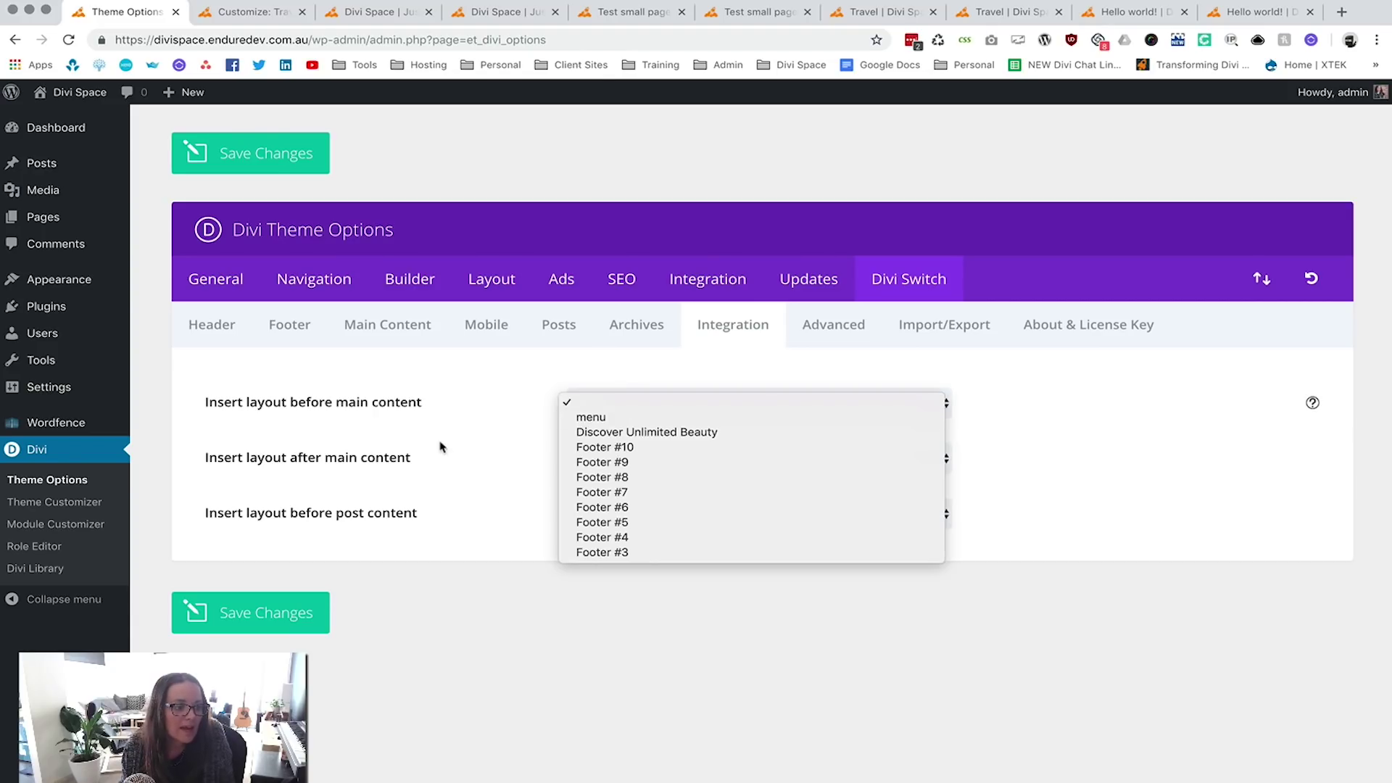
pyautogui.click(269, 411)
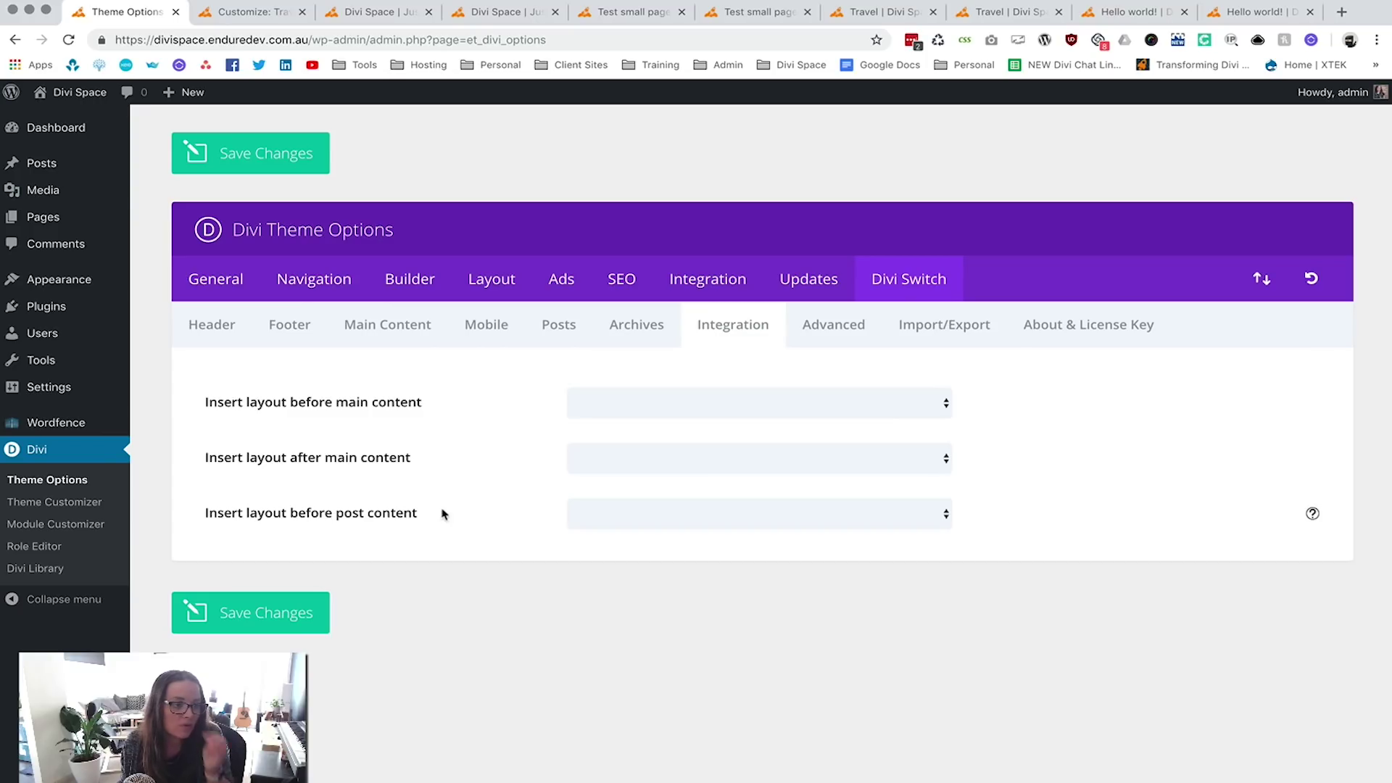
# View the Enabled SVG Uploads setting under Advanced, then the Import/Export plugin export details.
pyautogui.click(825, 334)
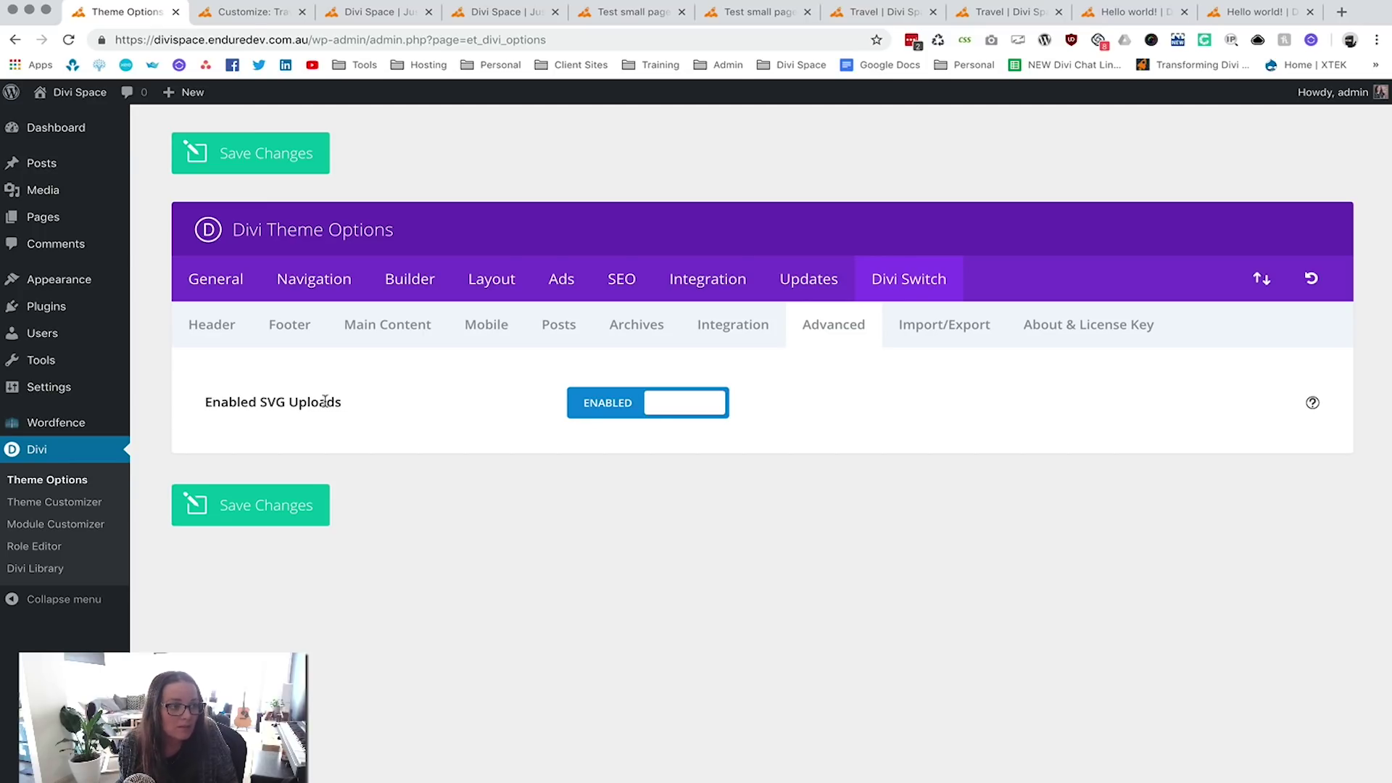
pyautogui.moveTo(52, 206)
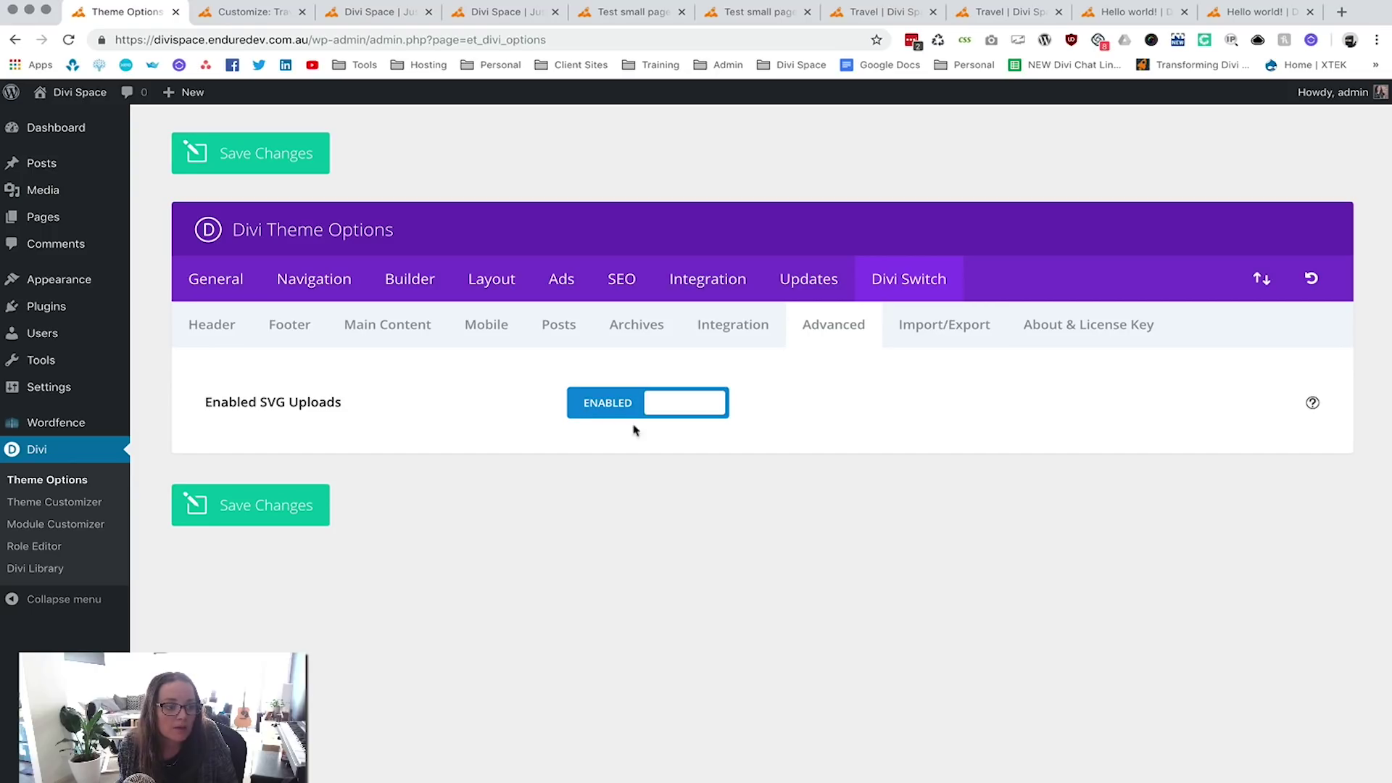
pyautogui.click(944, 327)
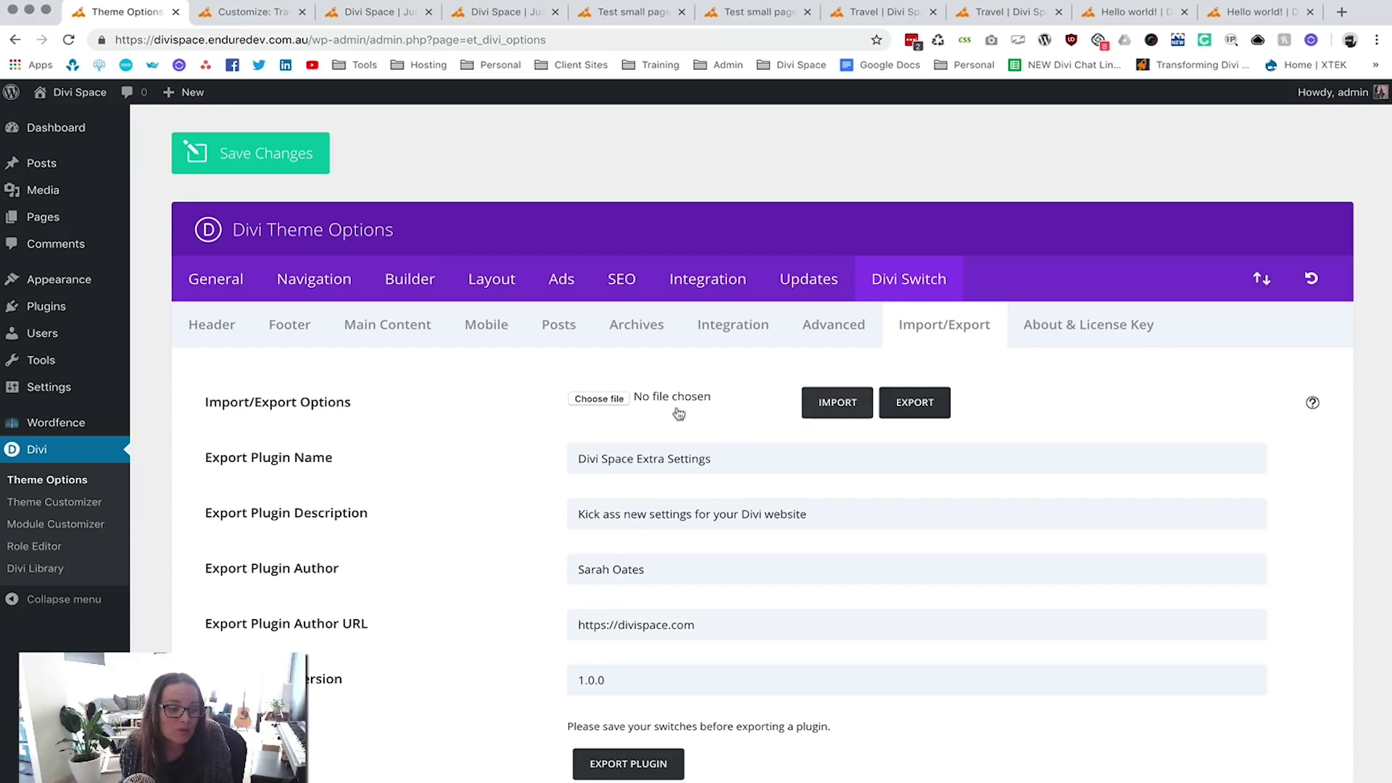
# Scroll past the export plugin details and bring up the Plugins menu link's new-tab option.
pyautogui.scroll(-1, 435, 479)
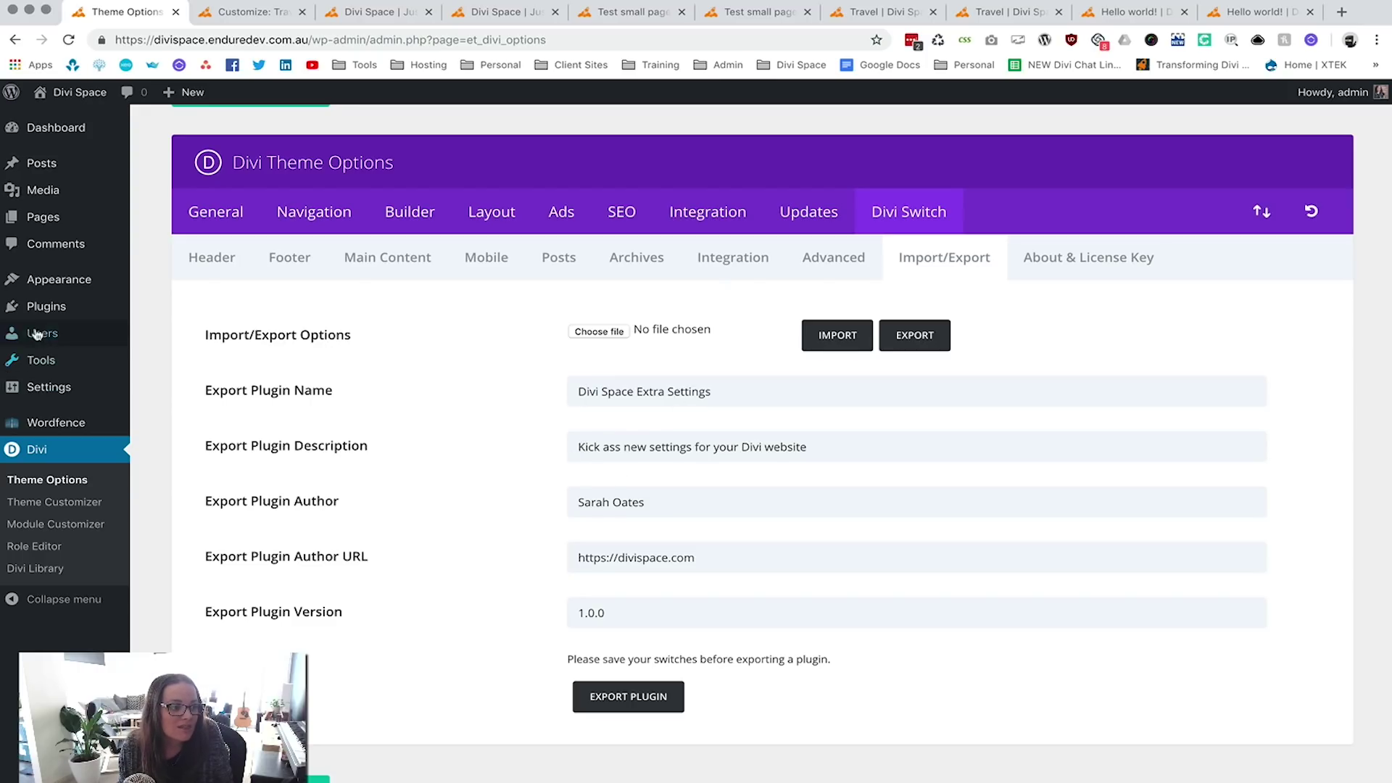
pyautogui.rightClick(51, 306)
# Open Plugins in a new tab, review Divi Space Extra Settings, then return to the Customizer.
pyautogui.click(91, 315)
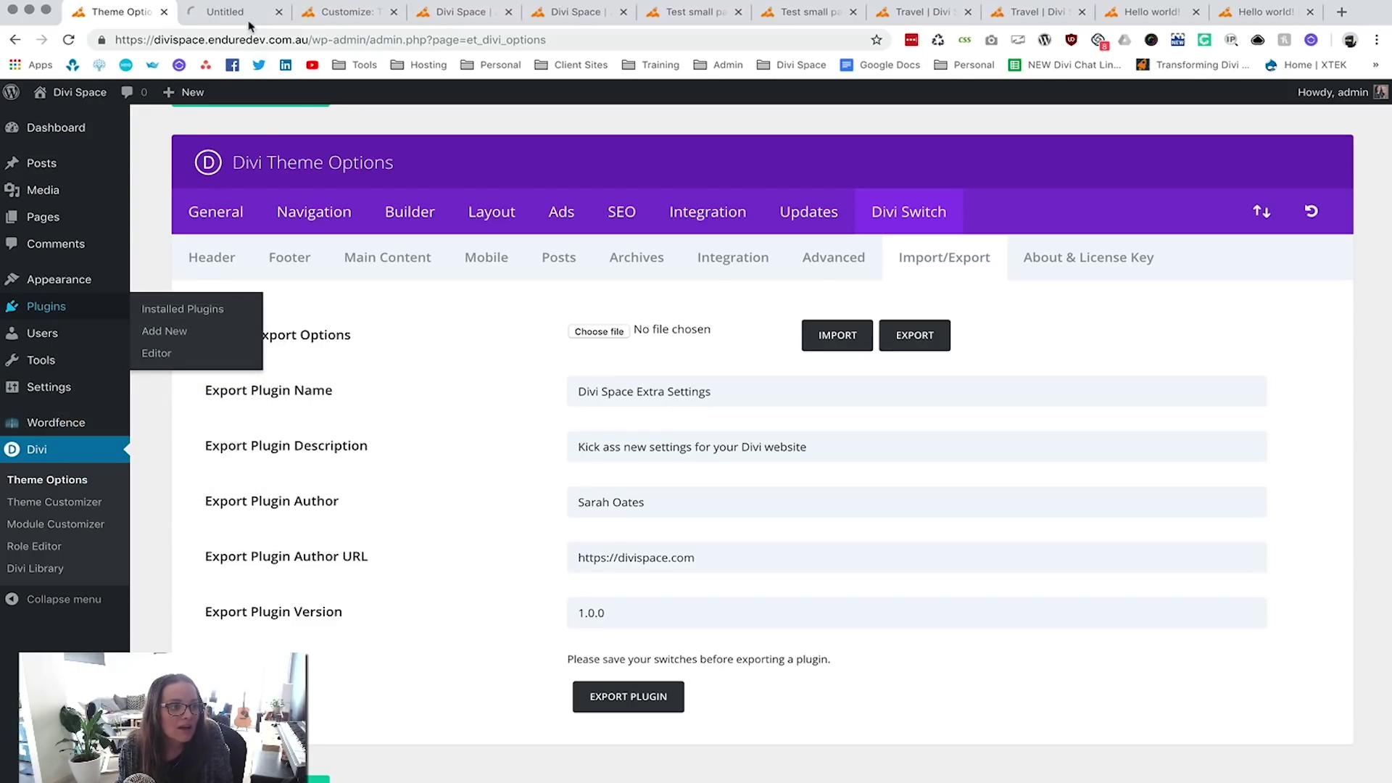
pyautogui.click(222, 12)
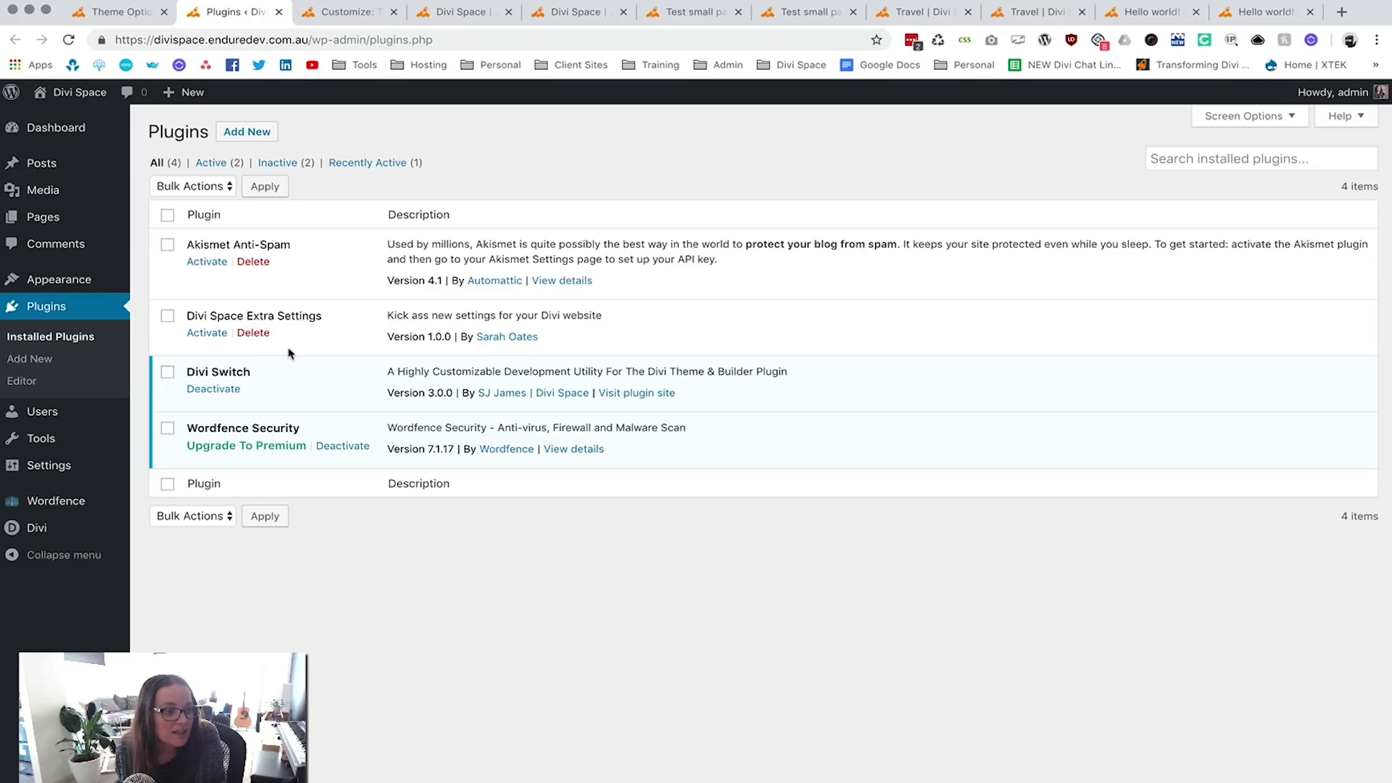
pyautogui.click(346, 11)
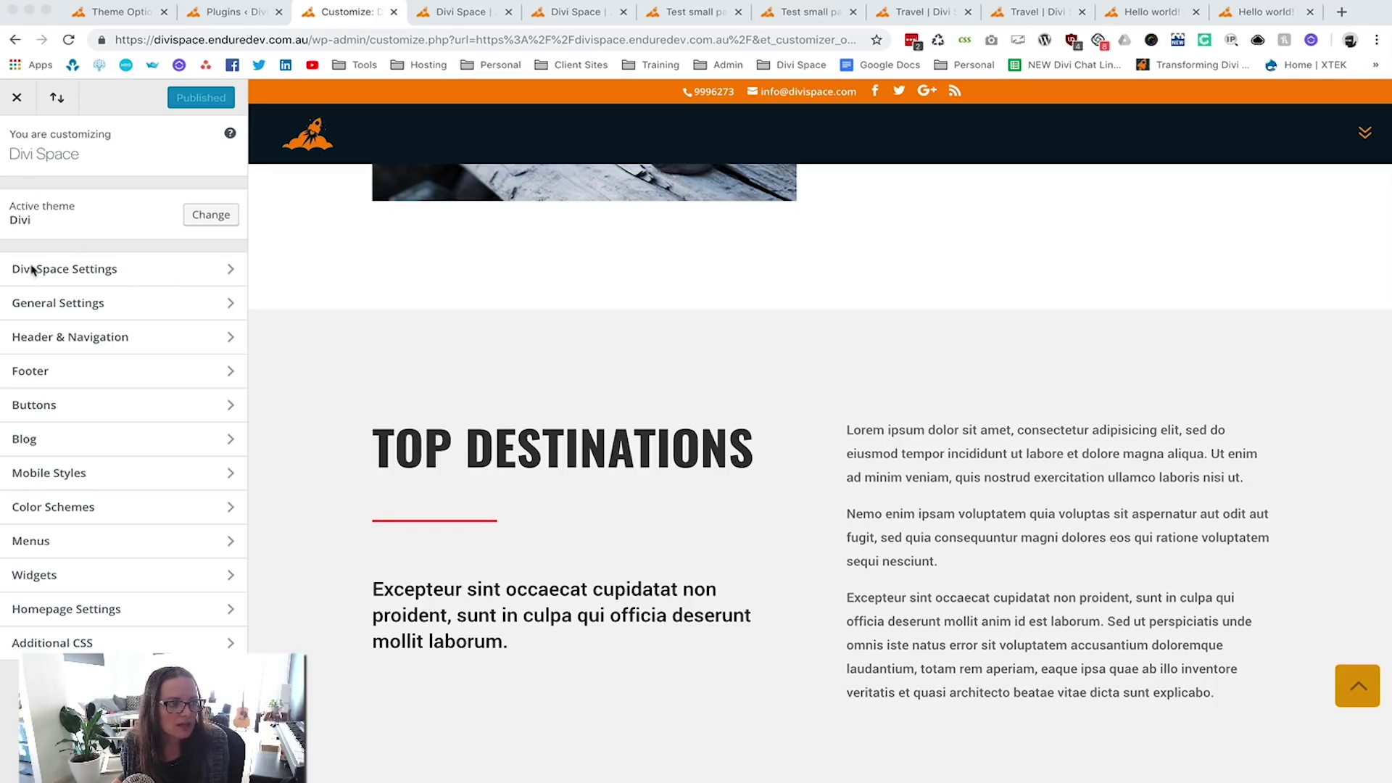
# Under Divi Space Settings > Divi Switch, set the Custom Mobile Menu Icon to the circled chevron.
pyautogui.click(88, 270)
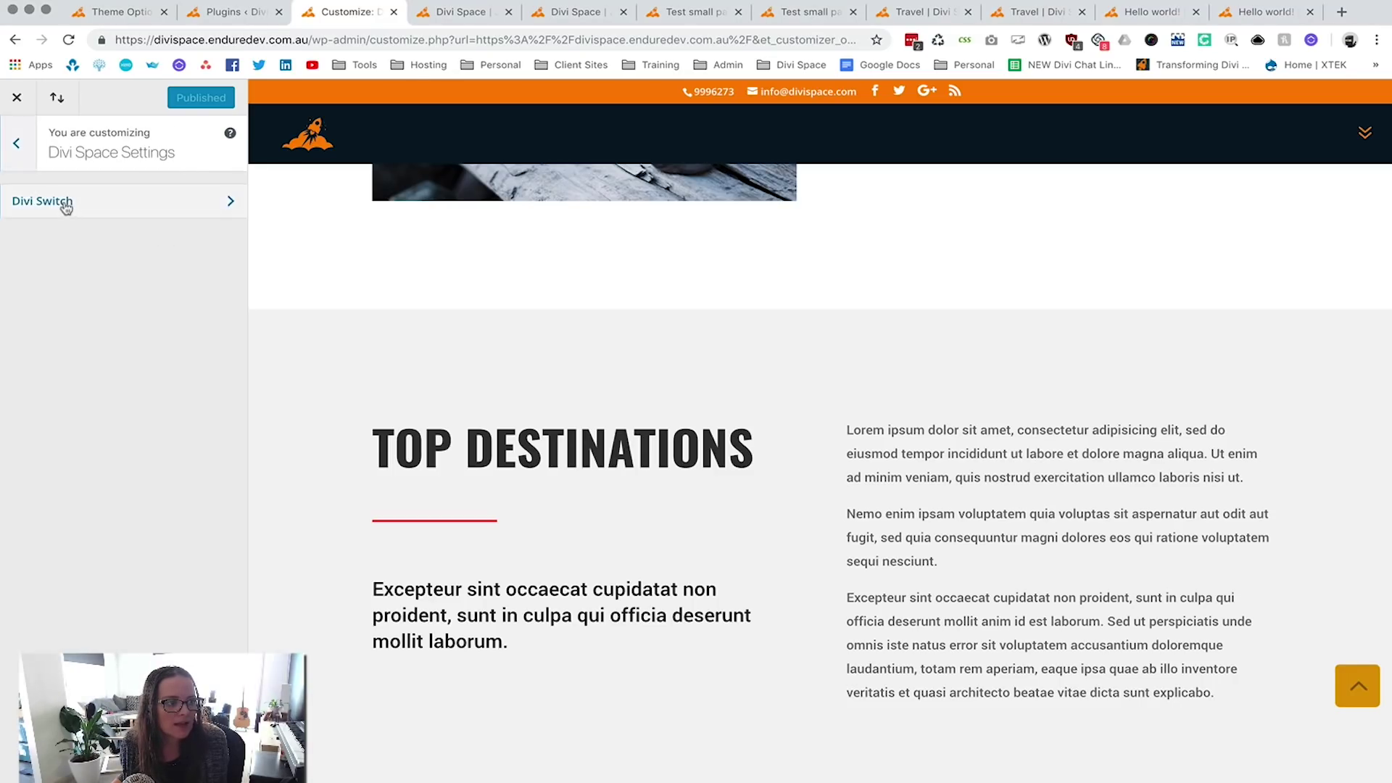
pyautogui.click(66, 208)
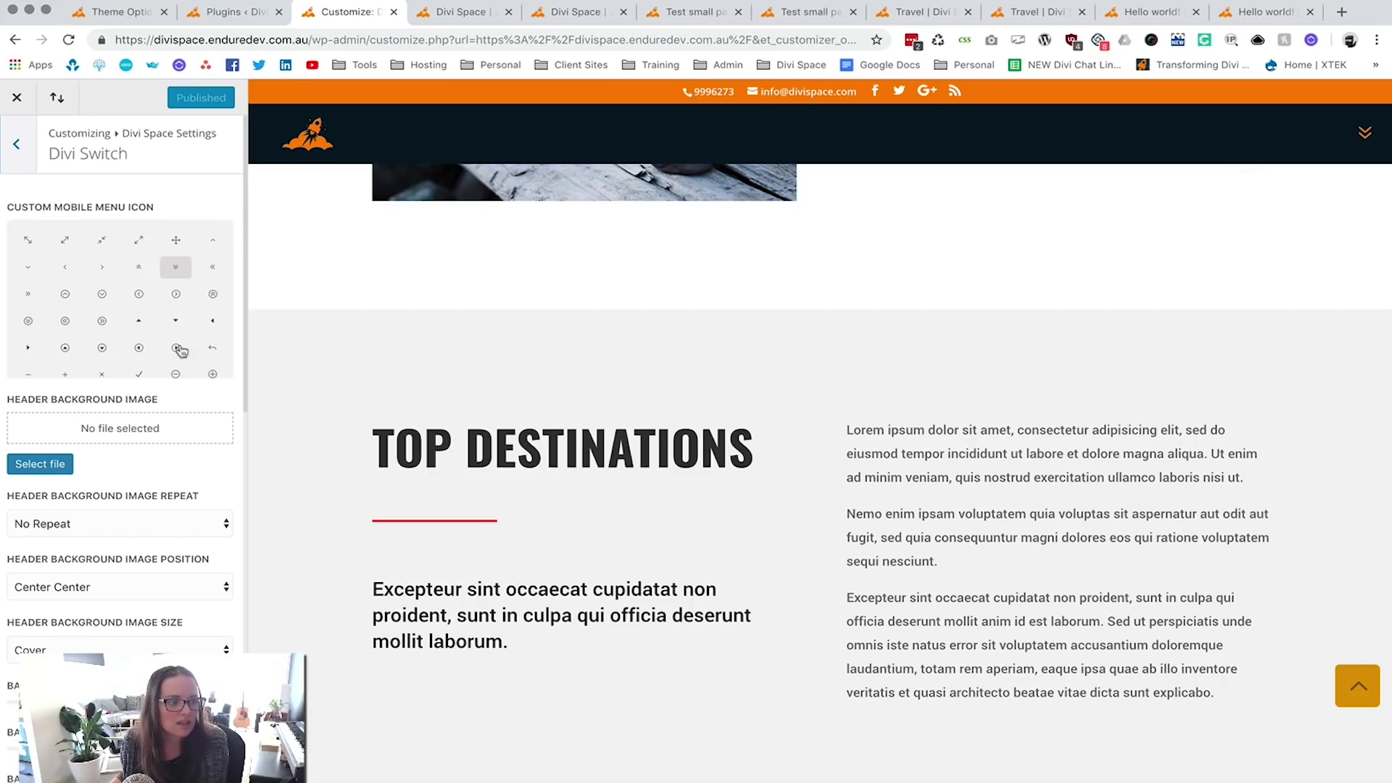
pyautogui.click(66, 320)
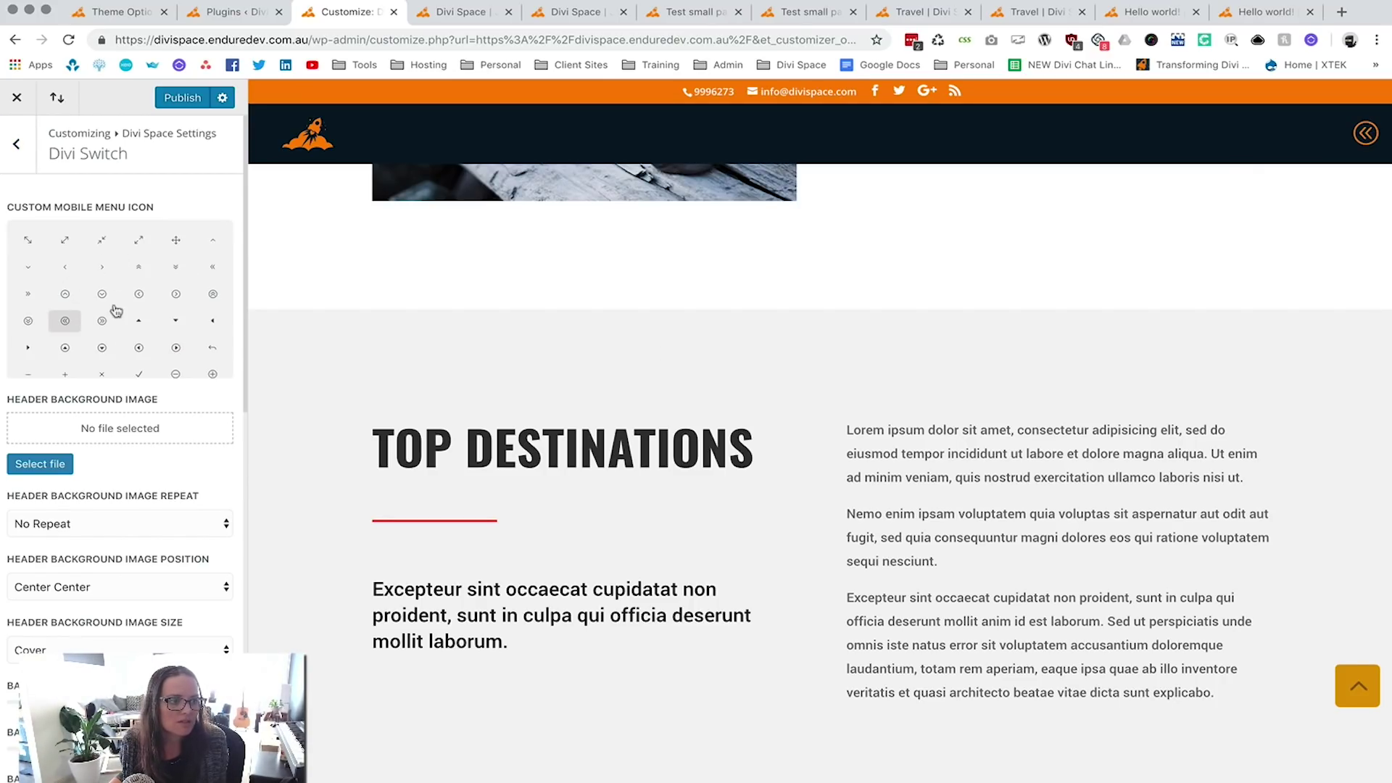
pyautogui.click(178, 269)
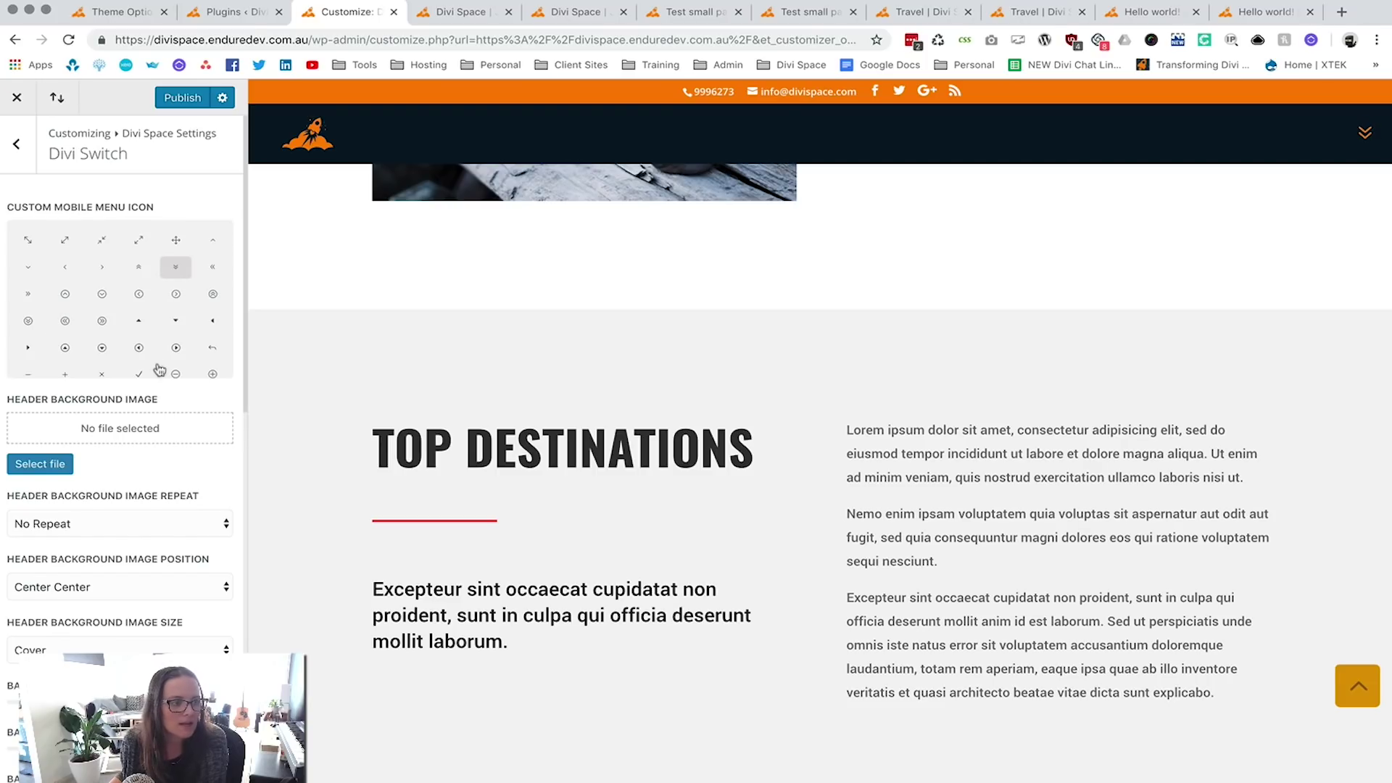
pyautogui.click(102, 297)
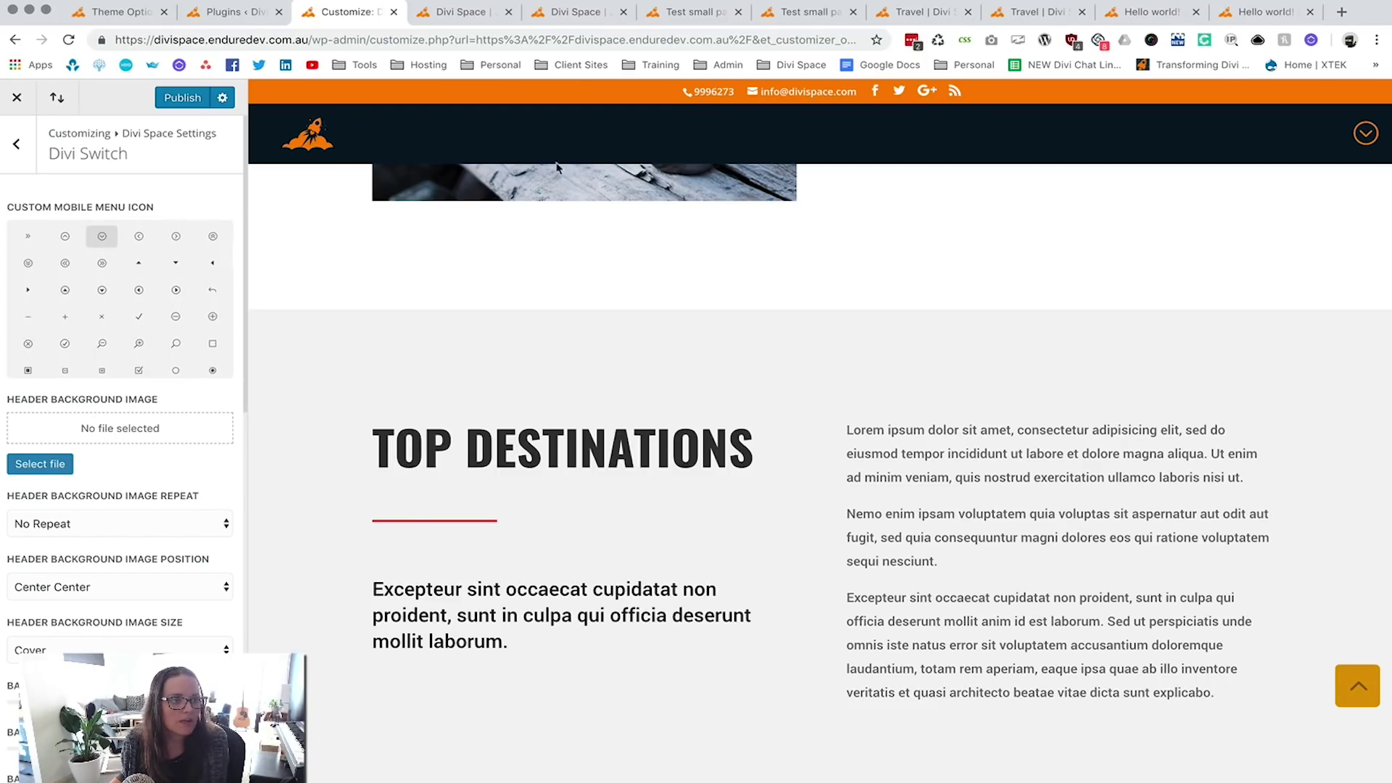
# Reset the Back To Top icon size, right position, bottom position and right edge radius sliders.
pyautogui.scroll(-3, 138, 470)
pyautogui.scroll(-2, 133, 467)
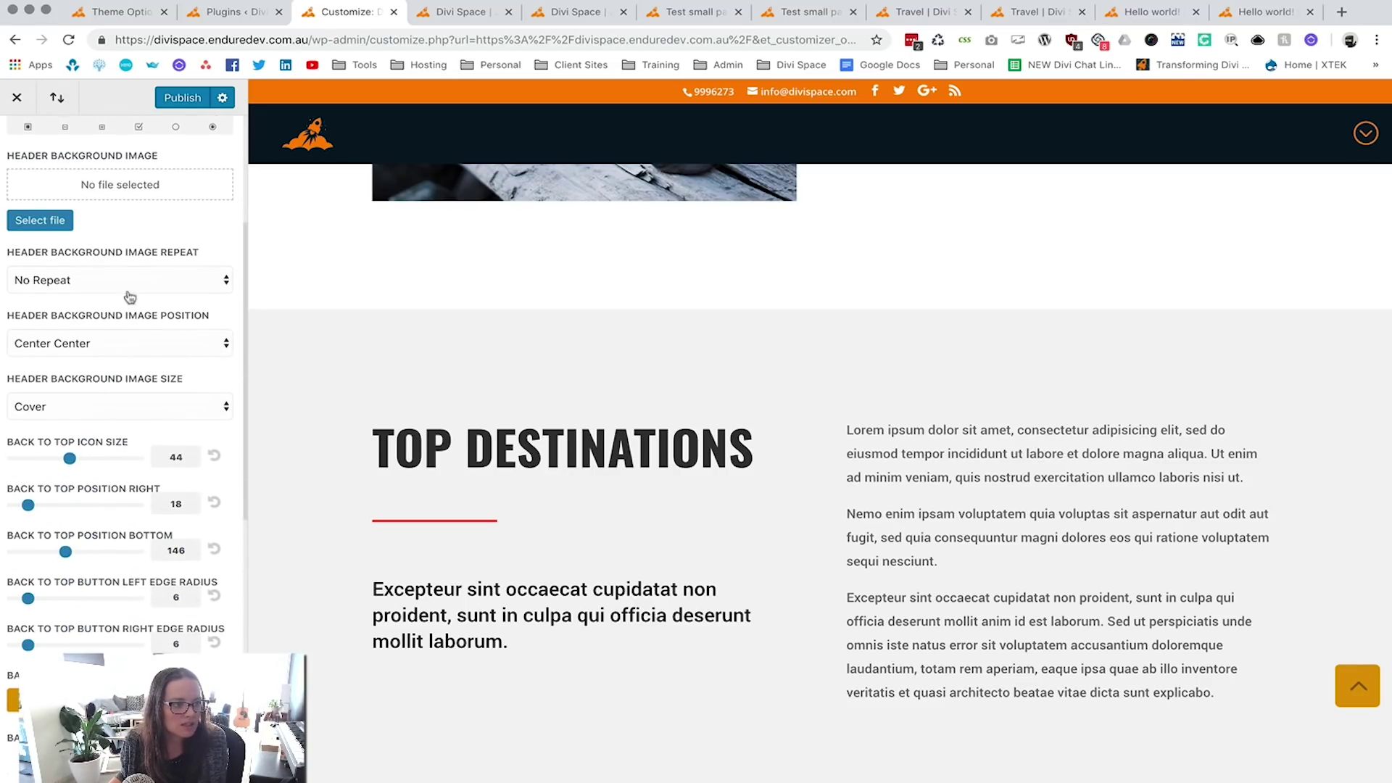
pyautogui.scroll(-3, 123, 407)
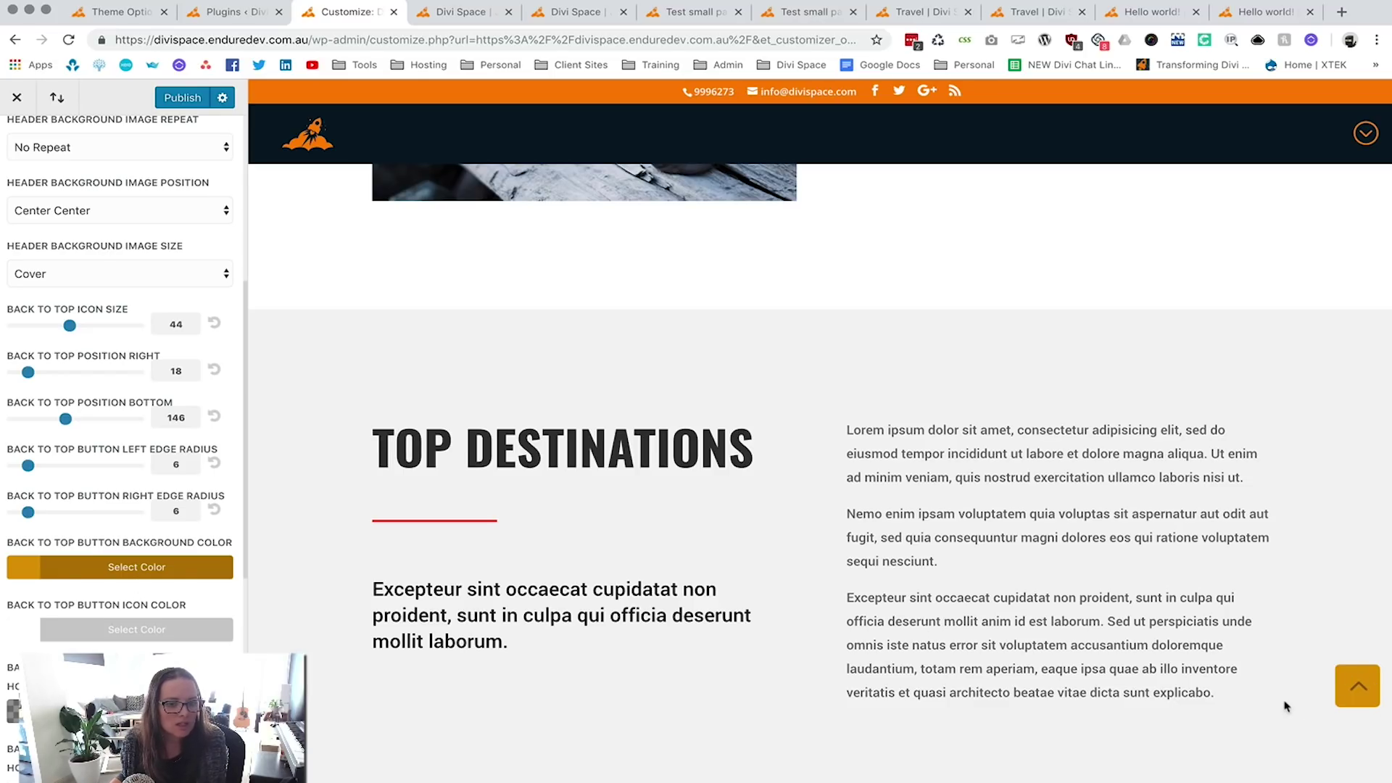
pyautogui.scroll(-5, 1288, 707)
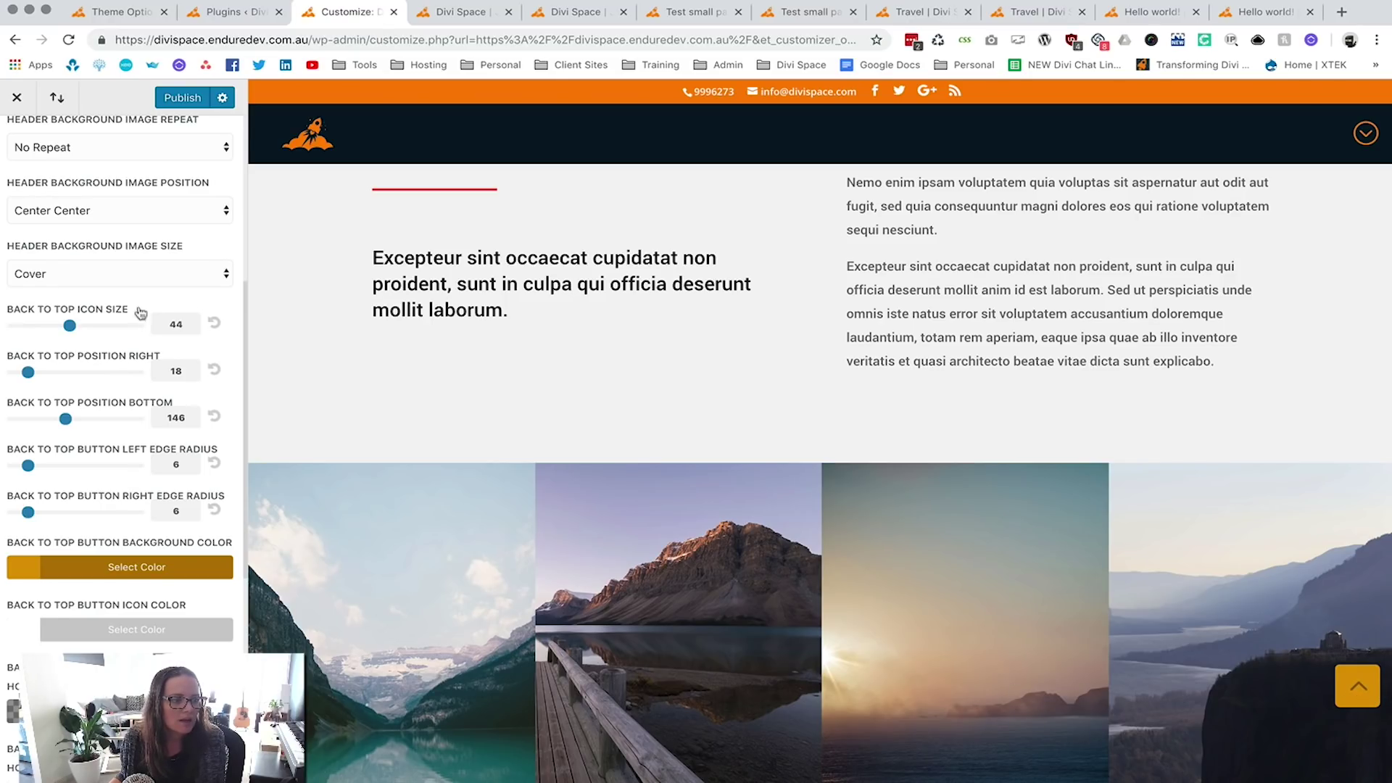
pyautogui.click(214, 323)
pyautogui.click(214, 369)
pyautogui.click(216, 417)
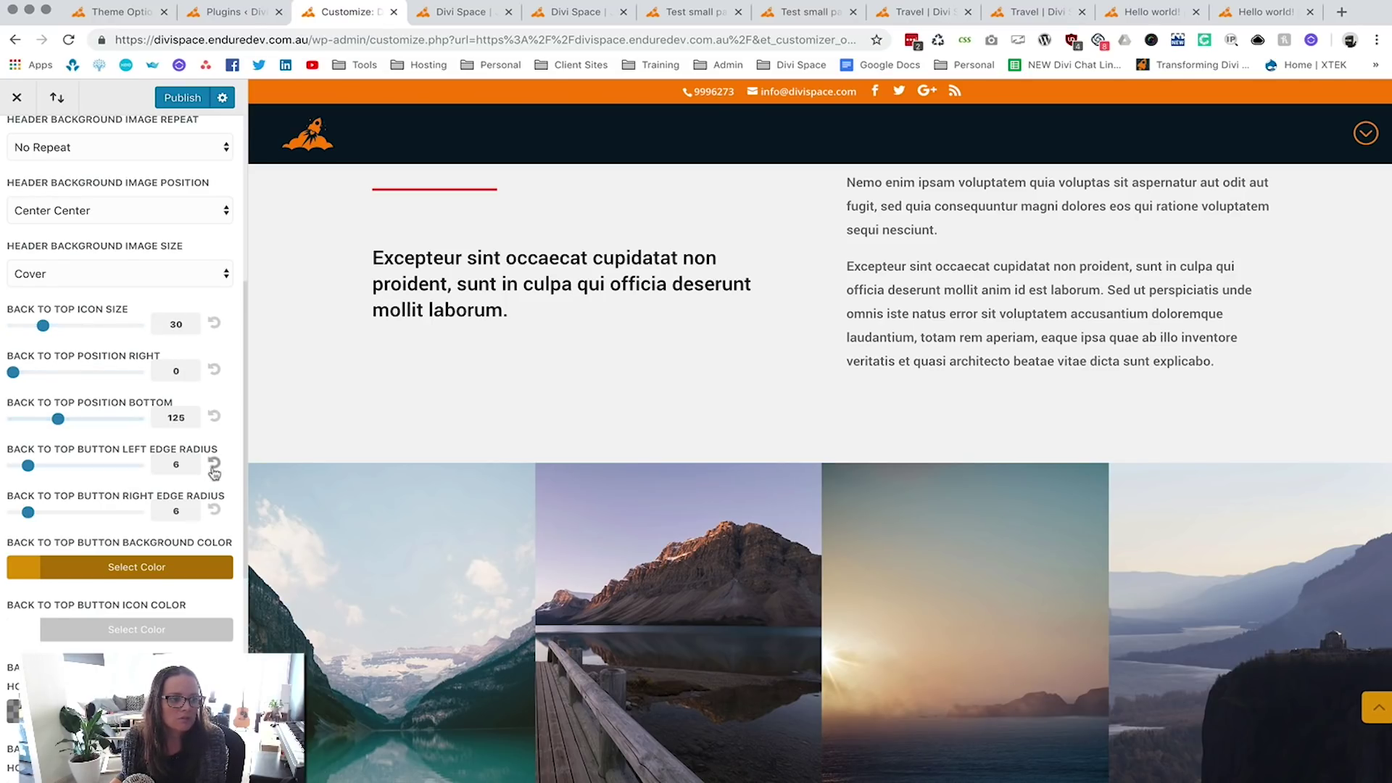
pyautogui.click(215, 510)
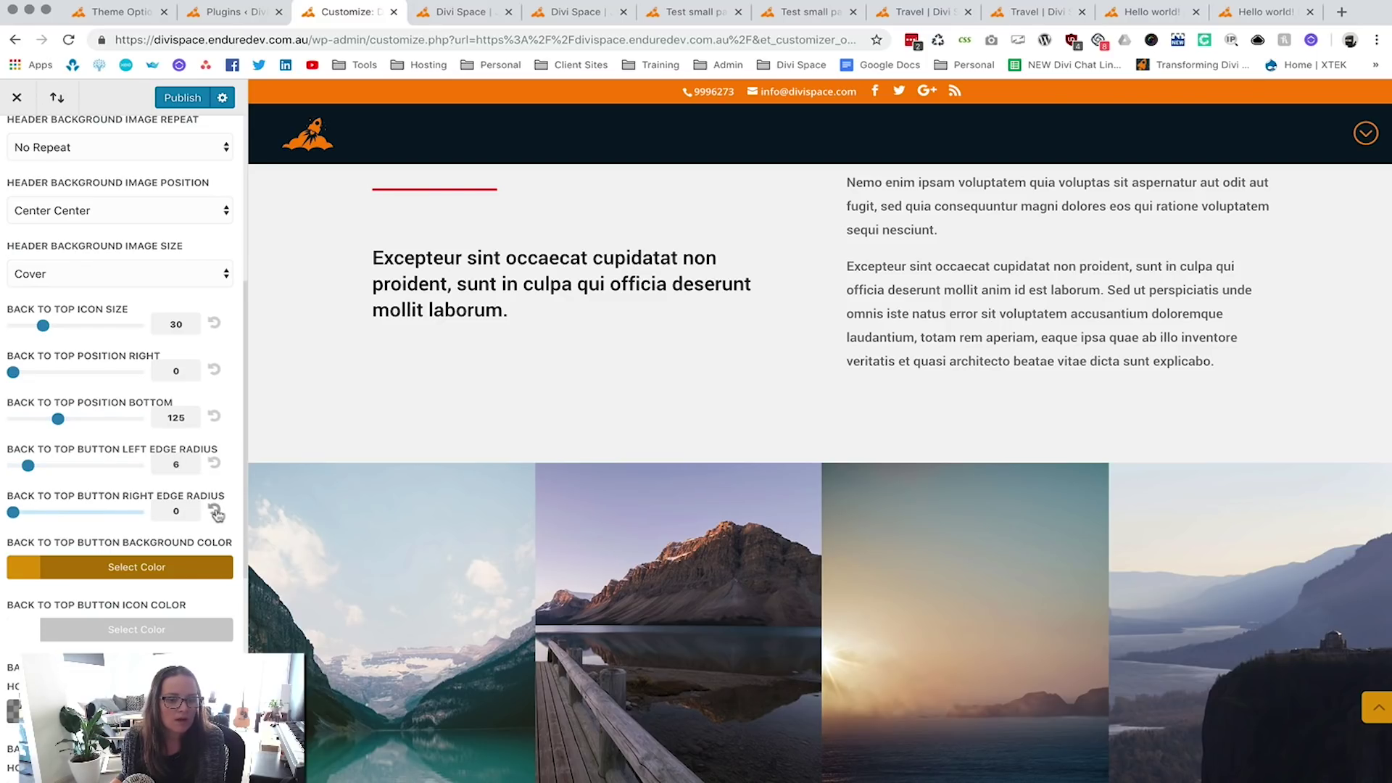
# Set the Back To Top icon size back to 44.
pyautogui.moveTo(42, 325); pyautogui.dragTo(70, 328)
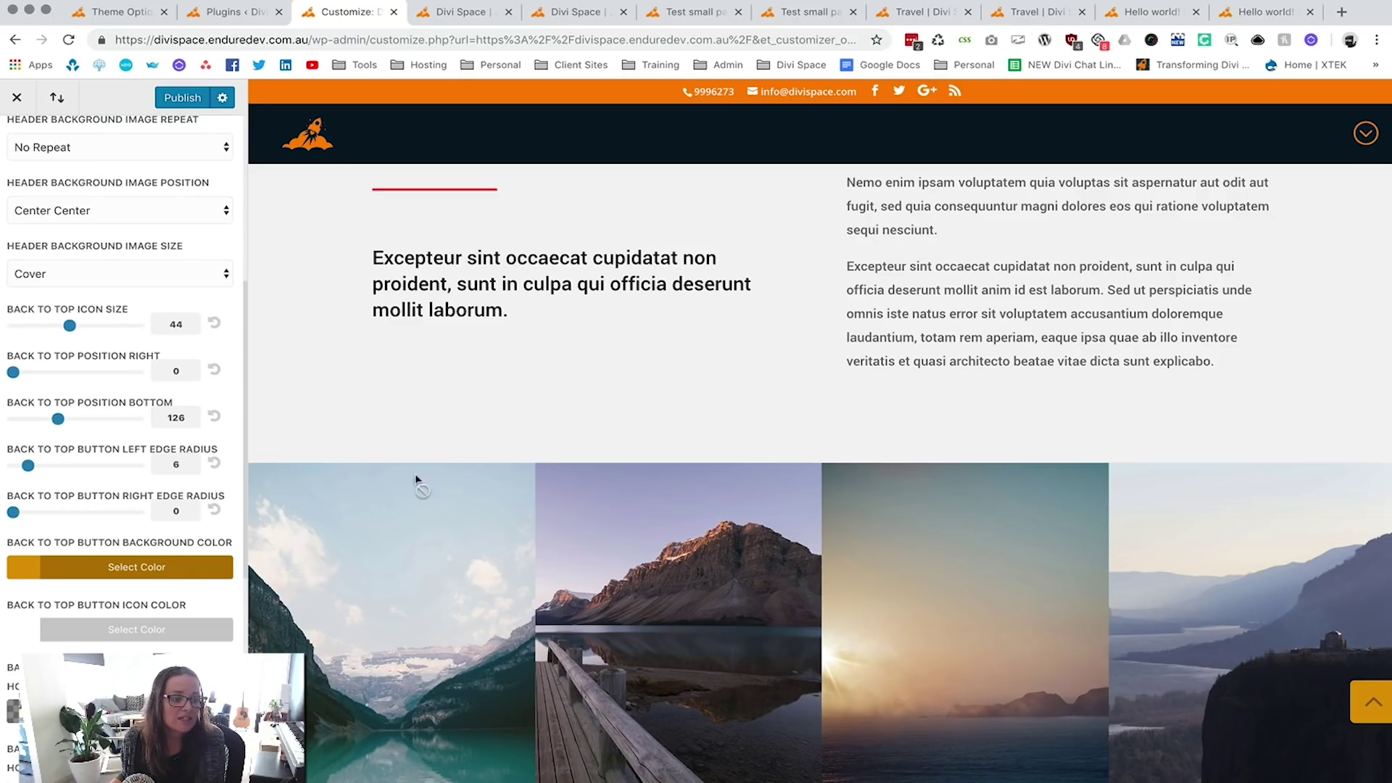
pyautogui.scroll(-3, 124, 513)
pyautogui.scroll(-2, 133, 455)
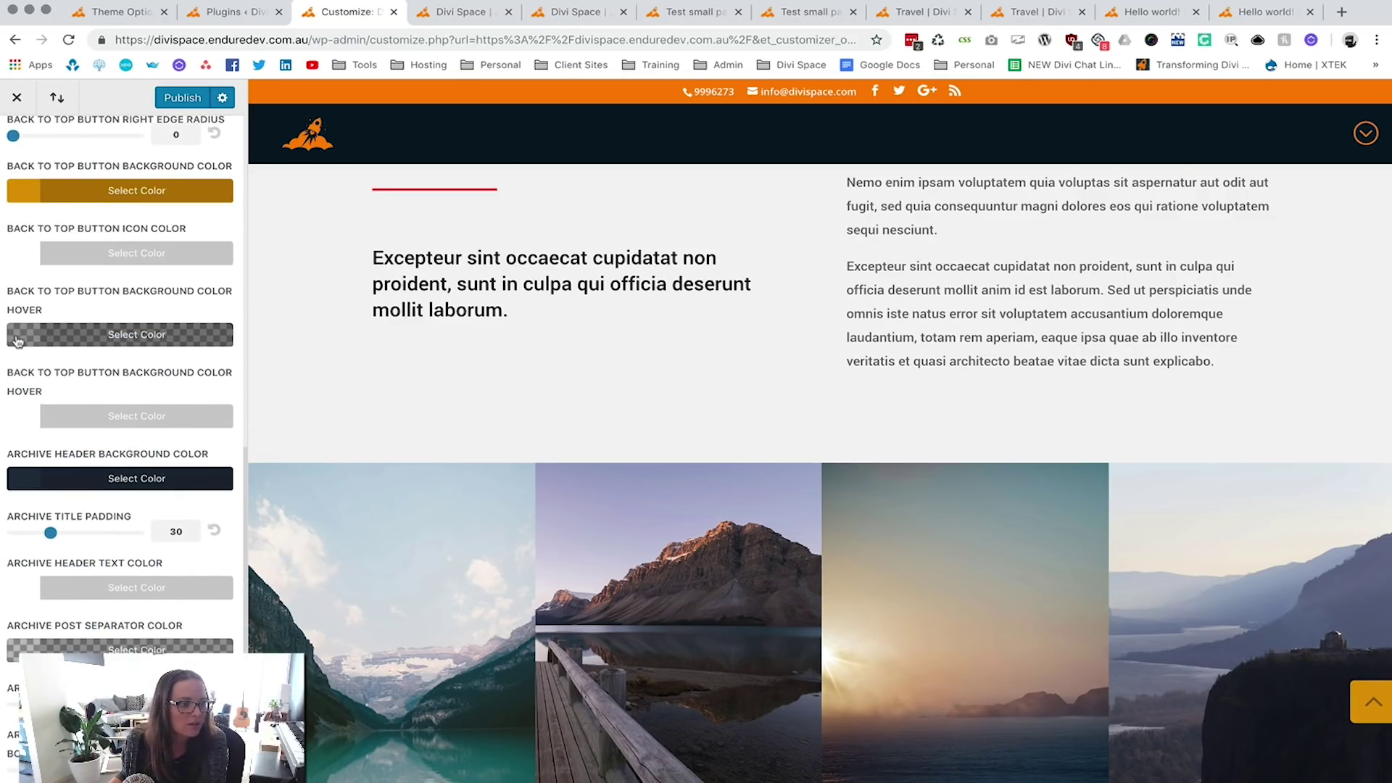
pyautogui.scroll(-1, 76, 348)
pyautogui.scroll(-2, 77, 348)
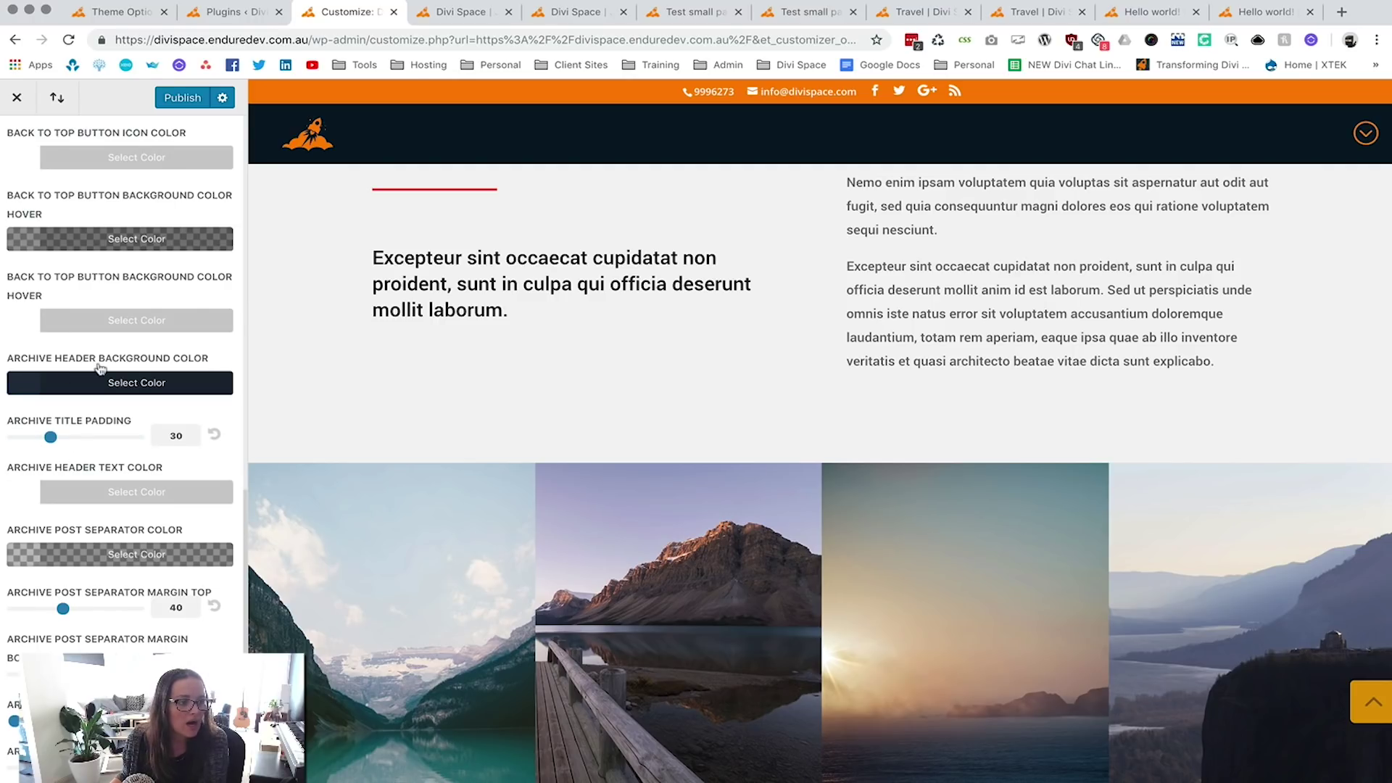
# Open the preview's mobile menu, glance at the Travel archive tab, then return to the Customizer.
pyautogui.scroll(10, 514, 446)
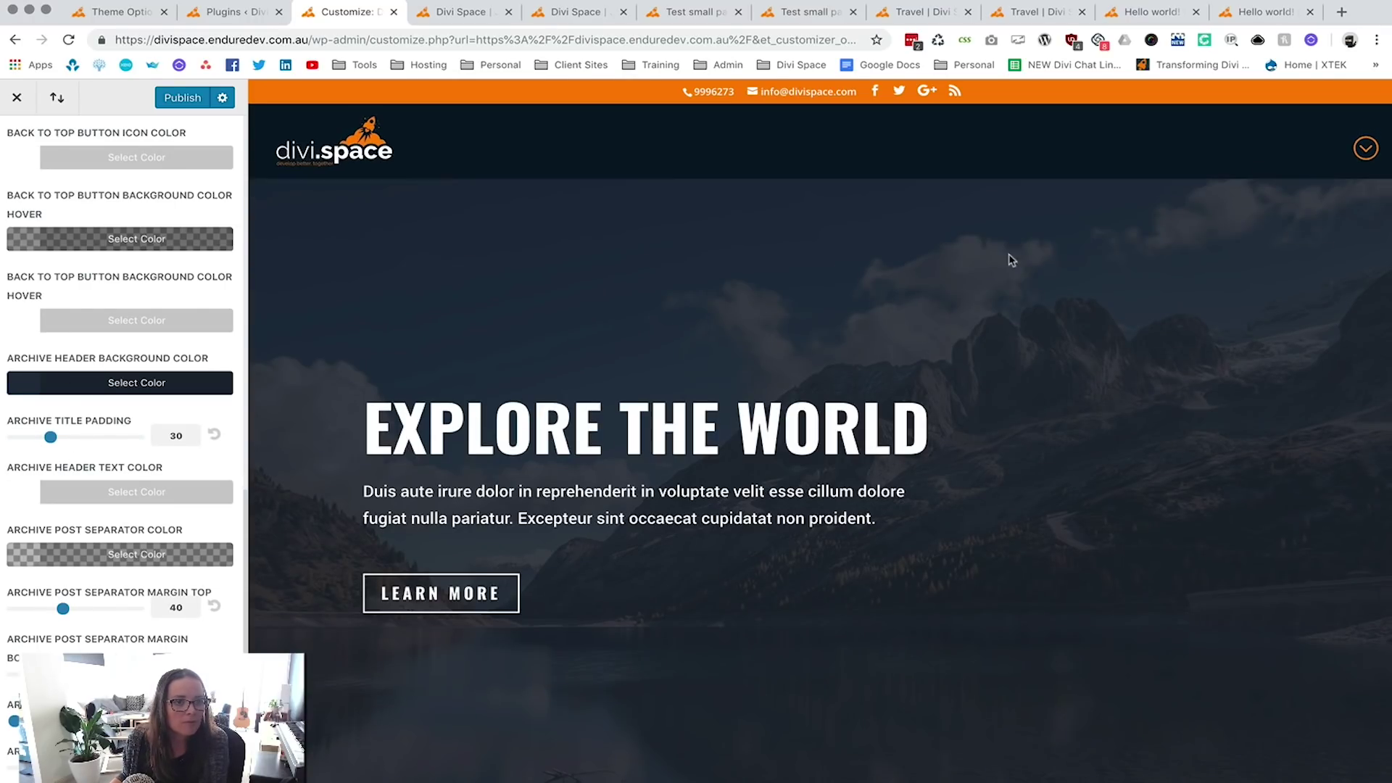
pyautogui.click(1378, 153)
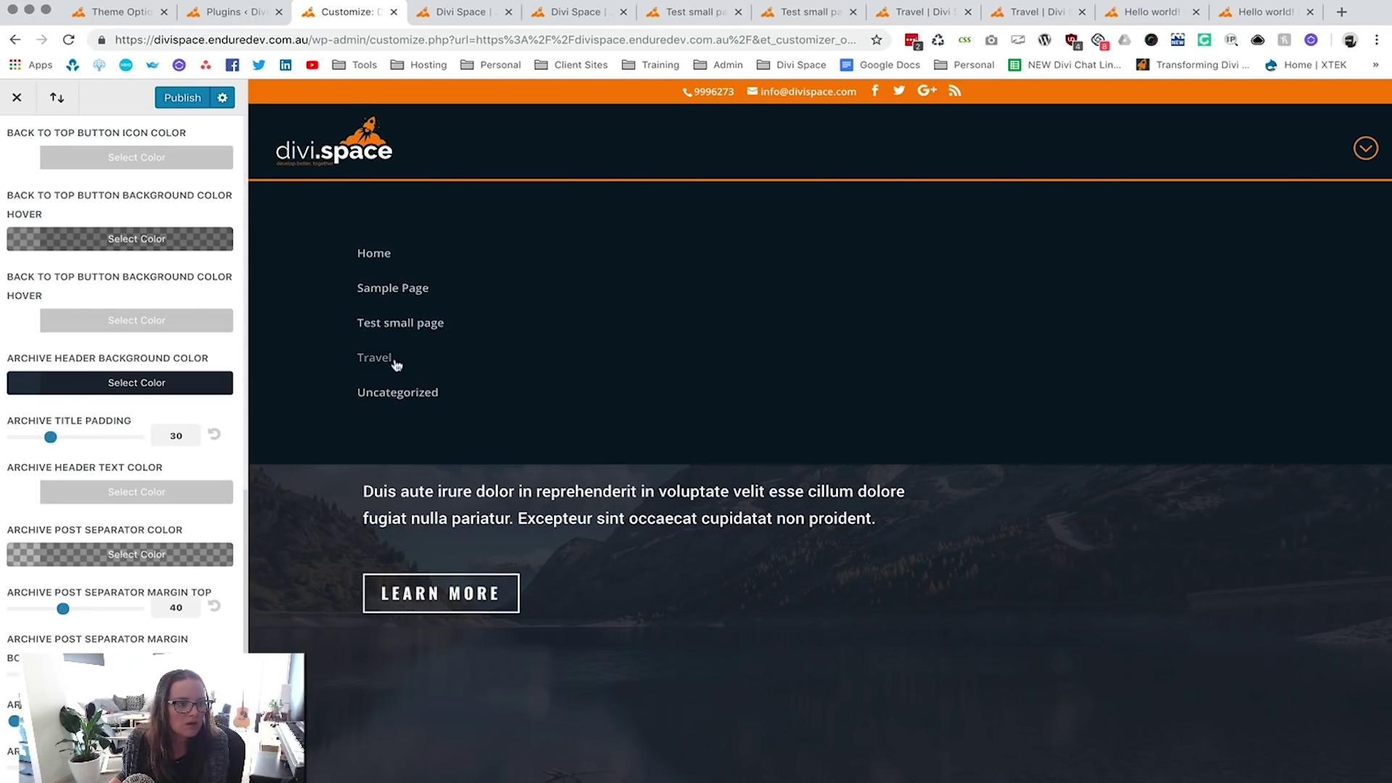
pyautogui.click(1037, 12)
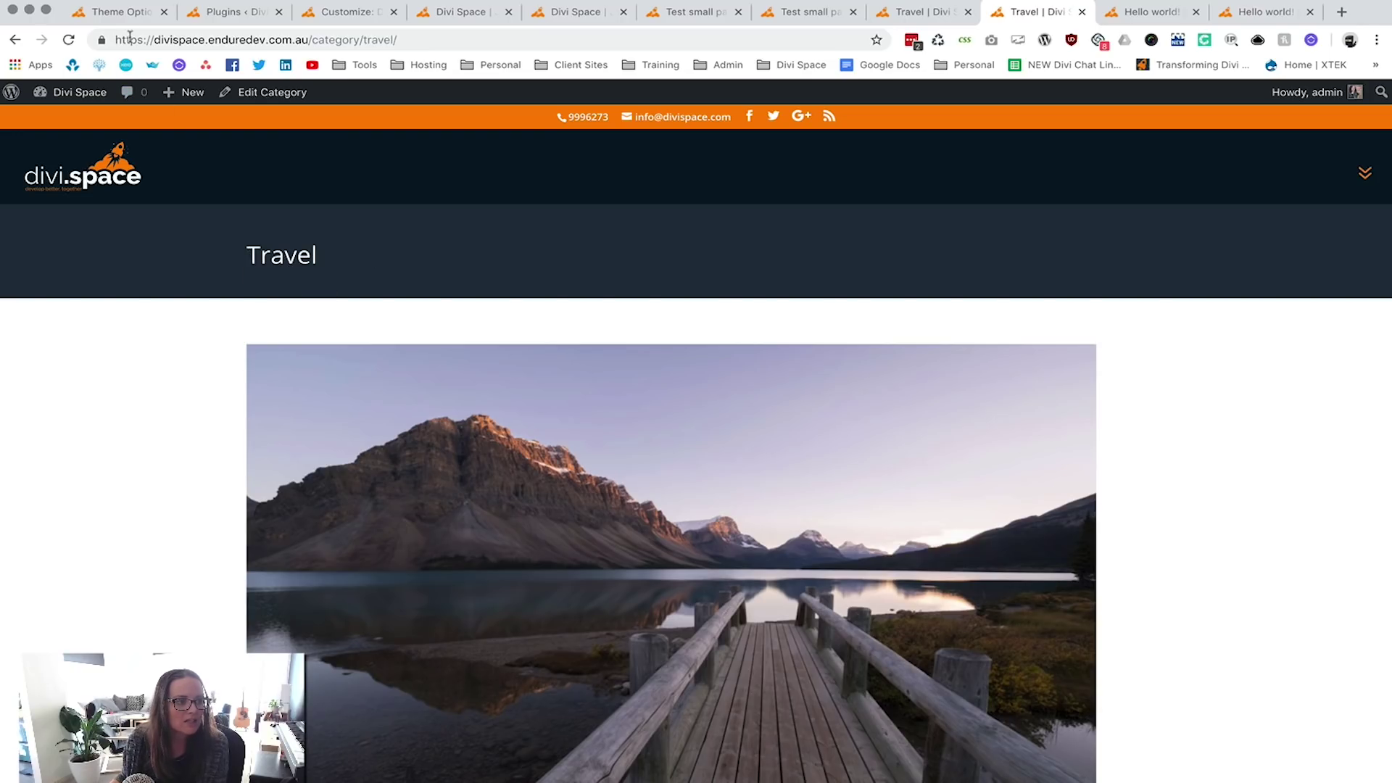
pyautogui.click(121, 12)
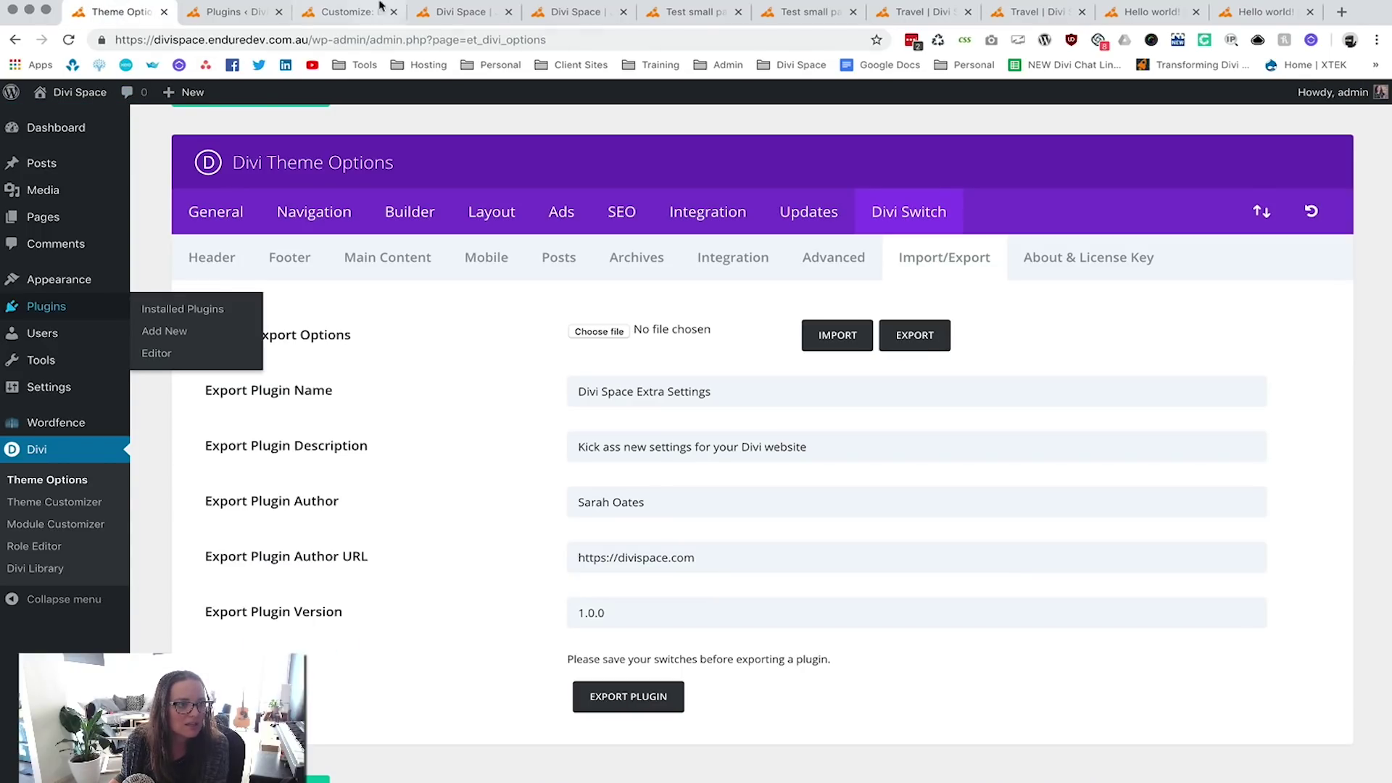
pyautogui.hotkey('ctrl', 'Tab')
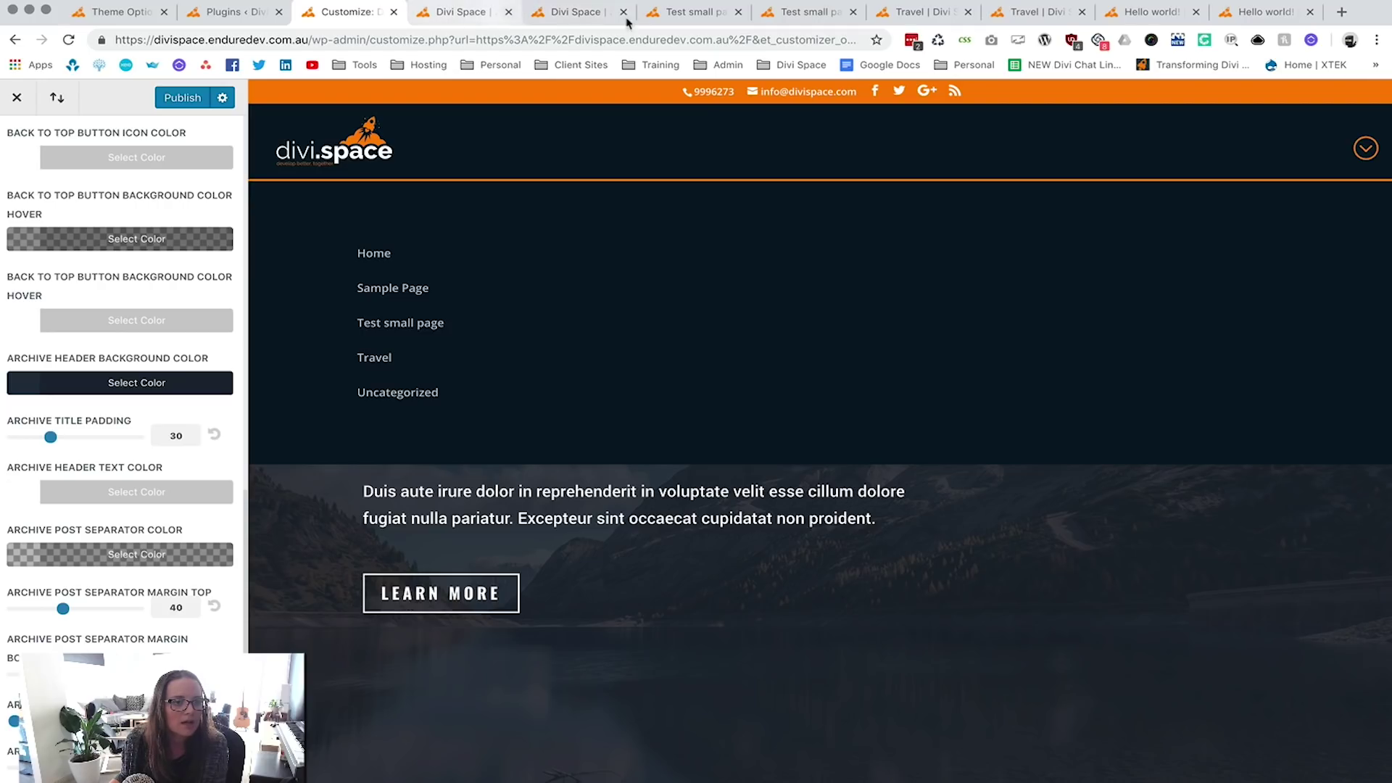
pyautogui.click(1030, 11)
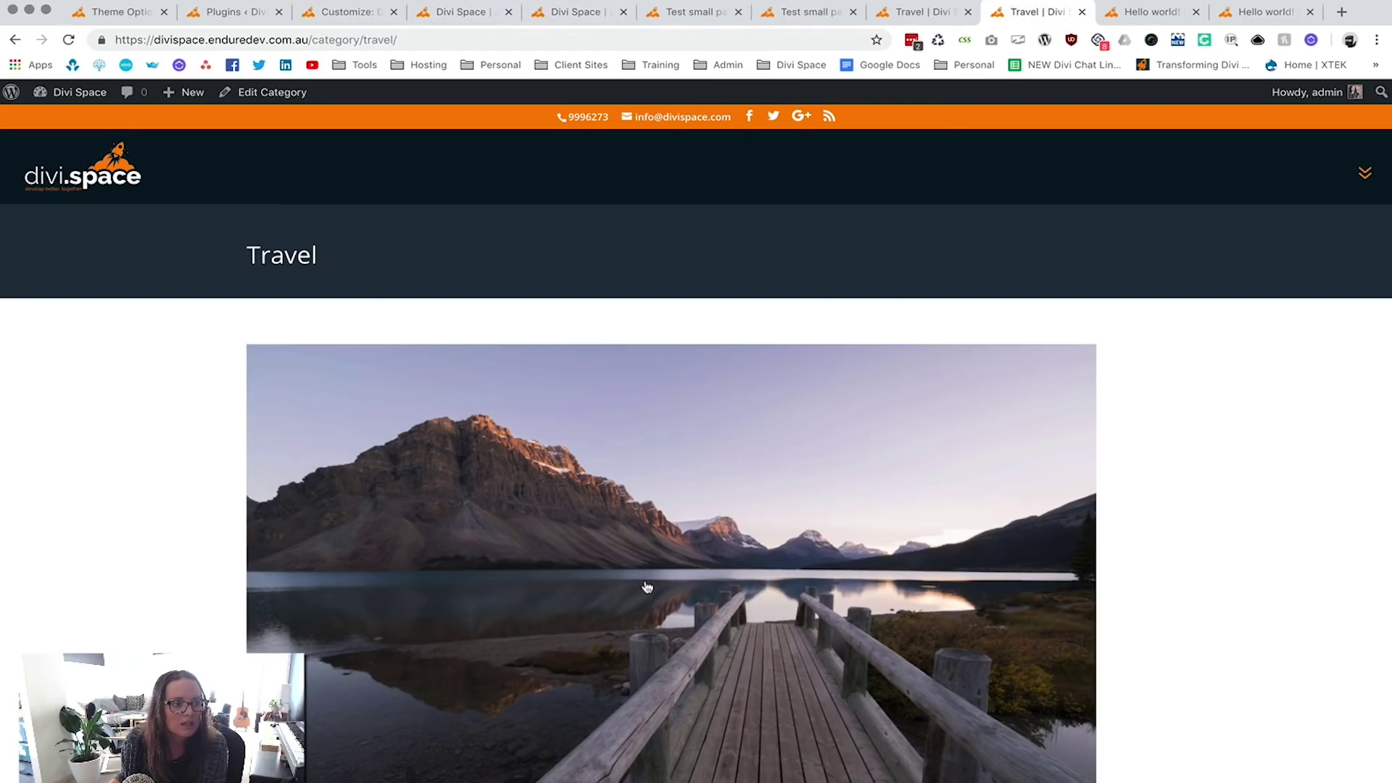
pyautogui.scroll(-5, 647, 584)
pyautogui.scroll(2, 648, 584)
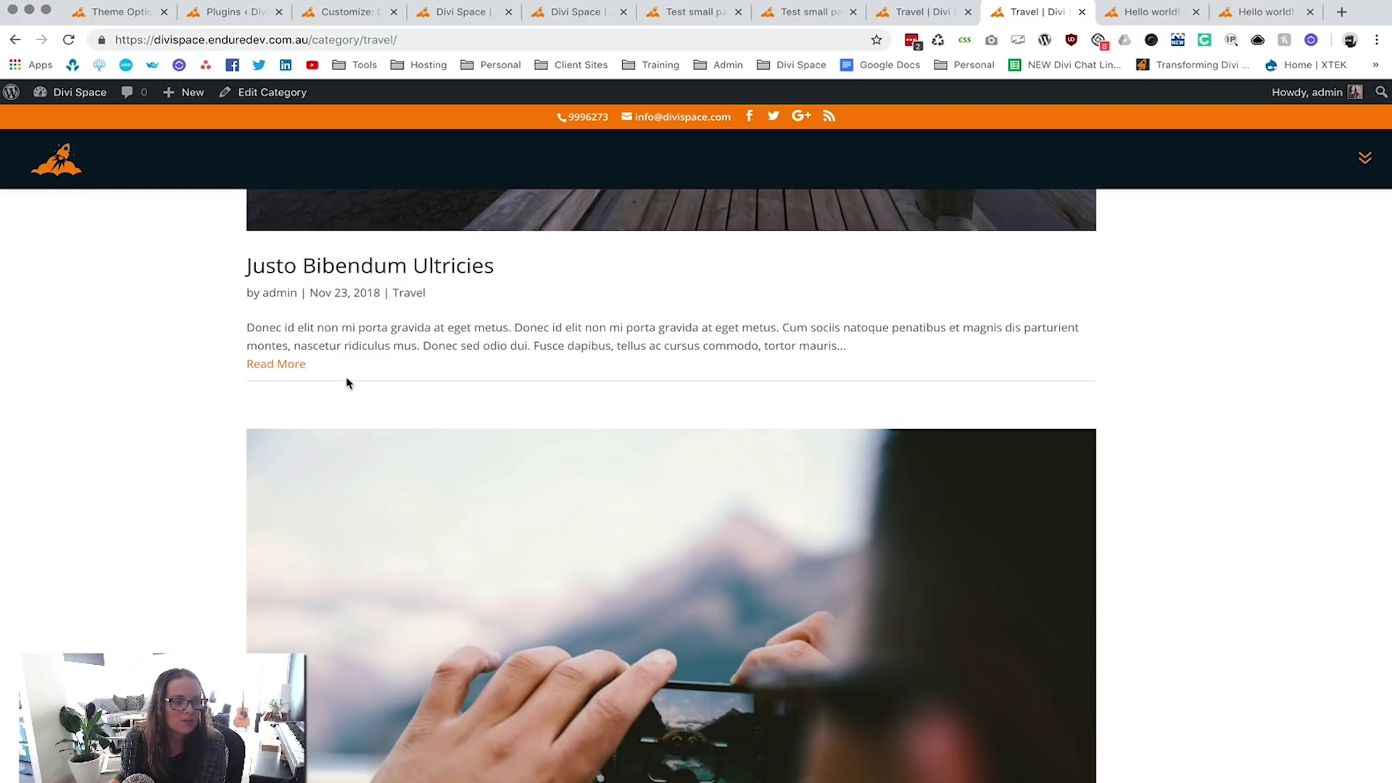
pyautogui.scroll(10, 187, 436)
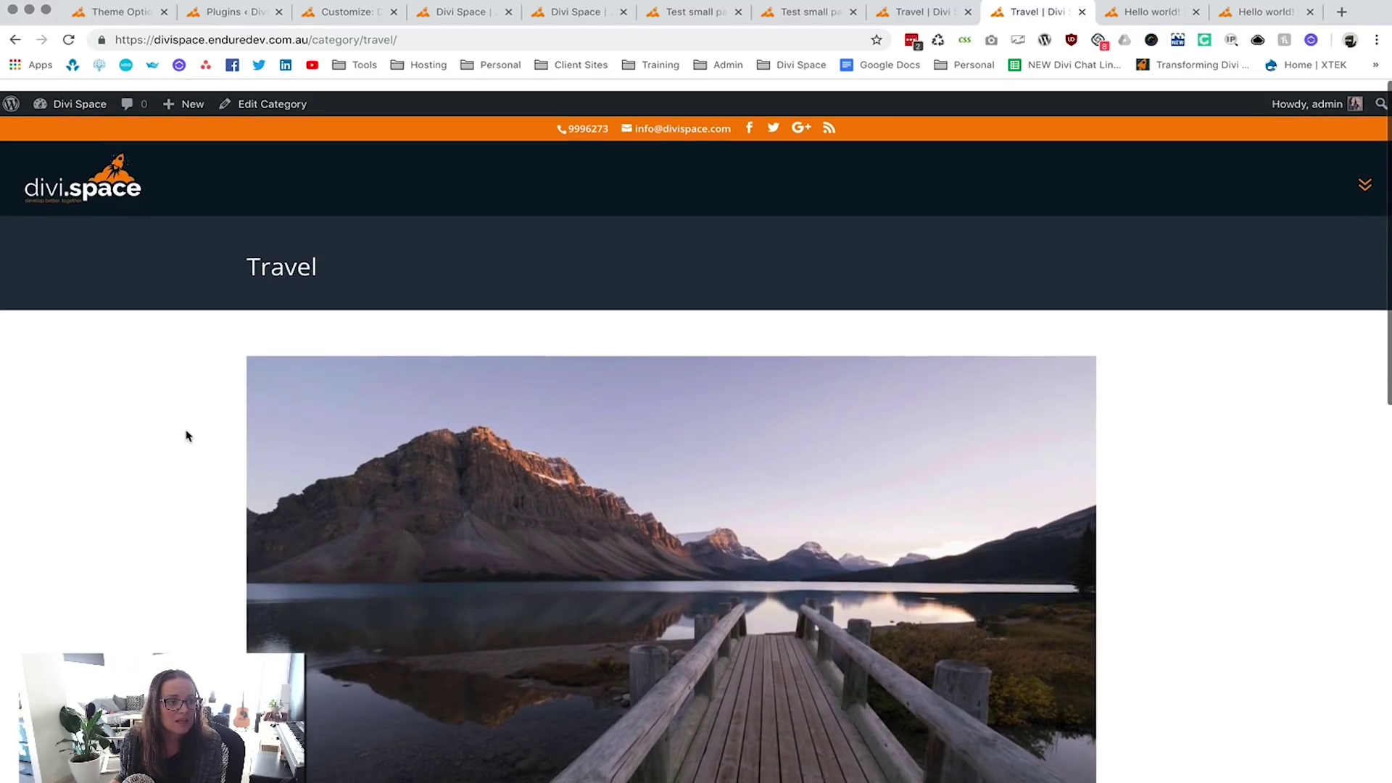